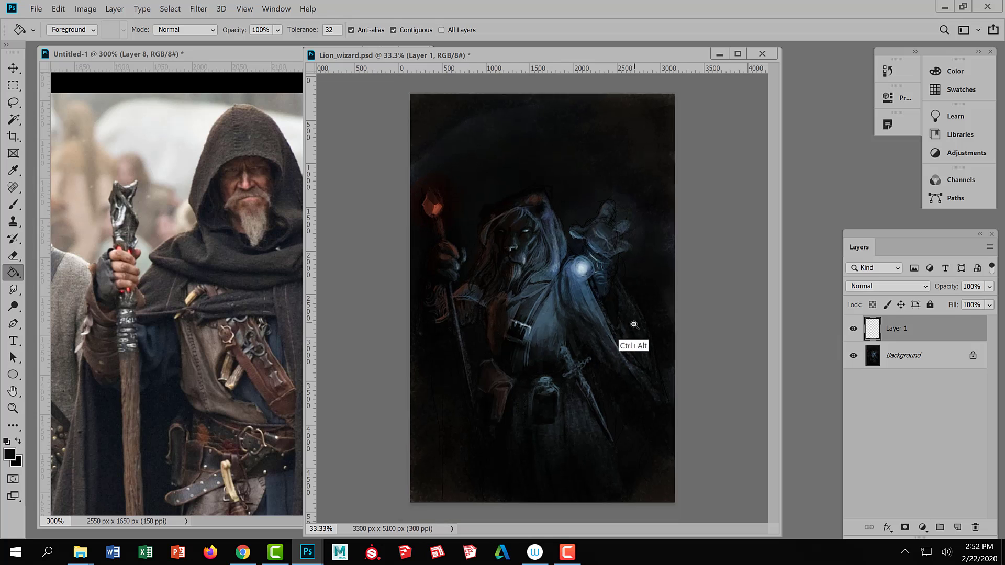
- Set up the Brush tool with a blue sampled from the glowing orb, keeping Layer 1 active
key("ctrl+plus")
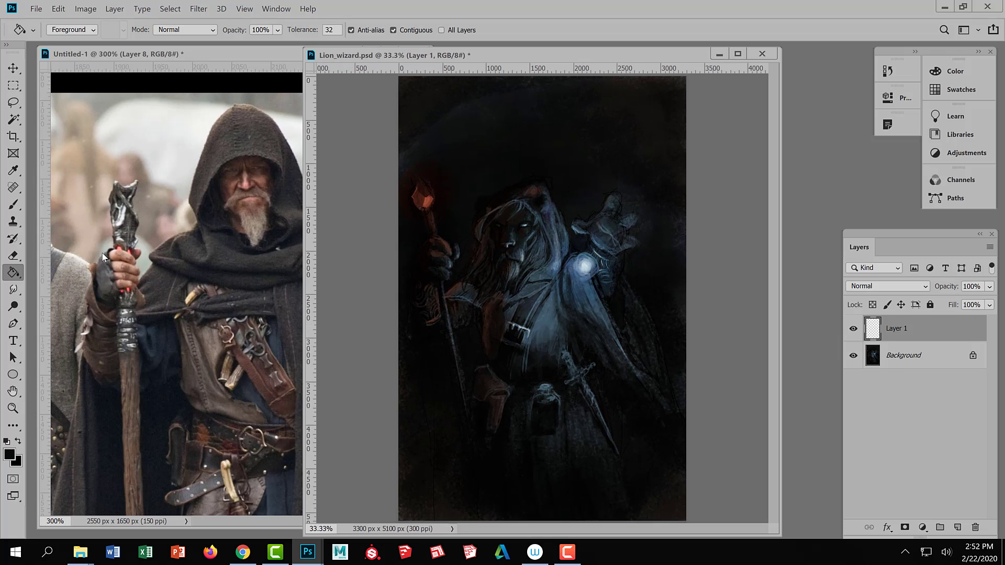
left_click(15, 204)
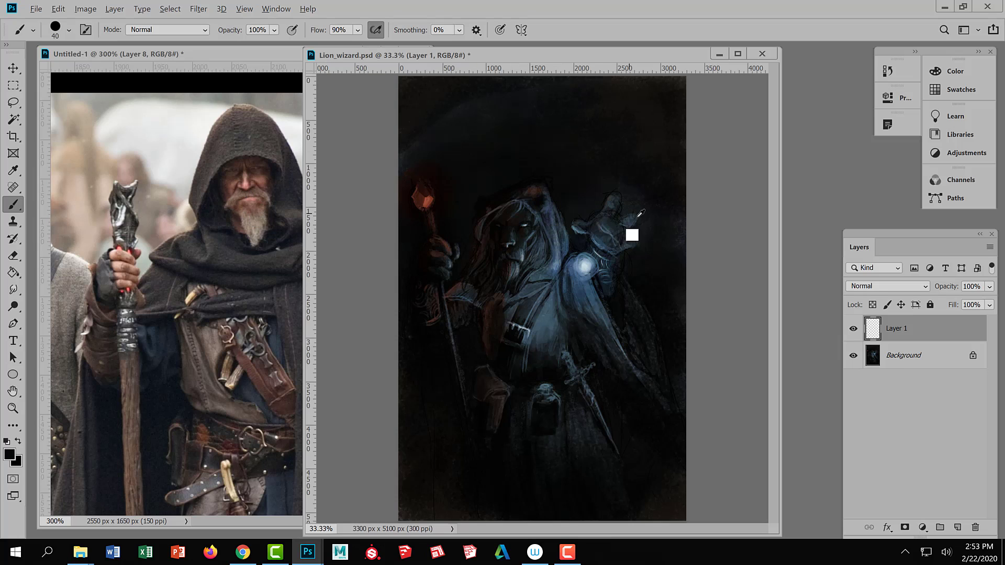
left_click(580, 268)
left_click(915, 418)
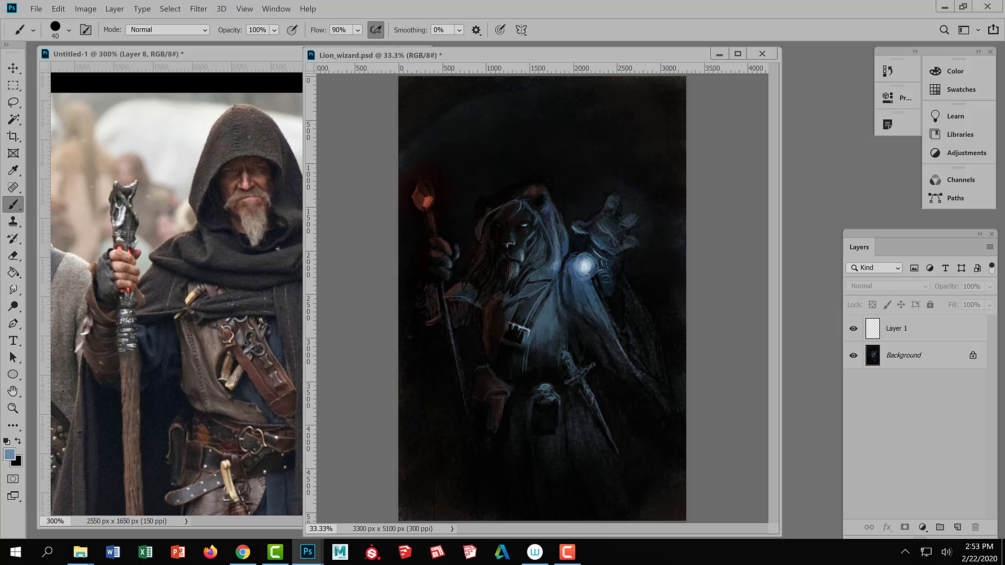
left_click(908, 329)
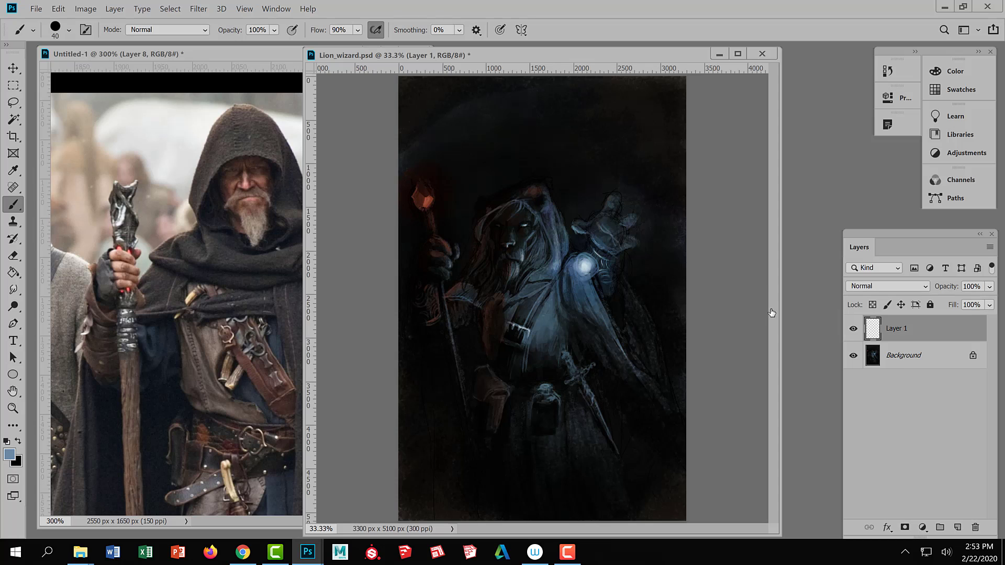
- Paint a thin blue highlight along the top of the wizard's hood with a 10 px brush
key("bracketleft")
key("bracketleft")
key("bracketleft")
key("bracketleft")
key("bracketleft")
key("bracketright")
left_click(68, 30)
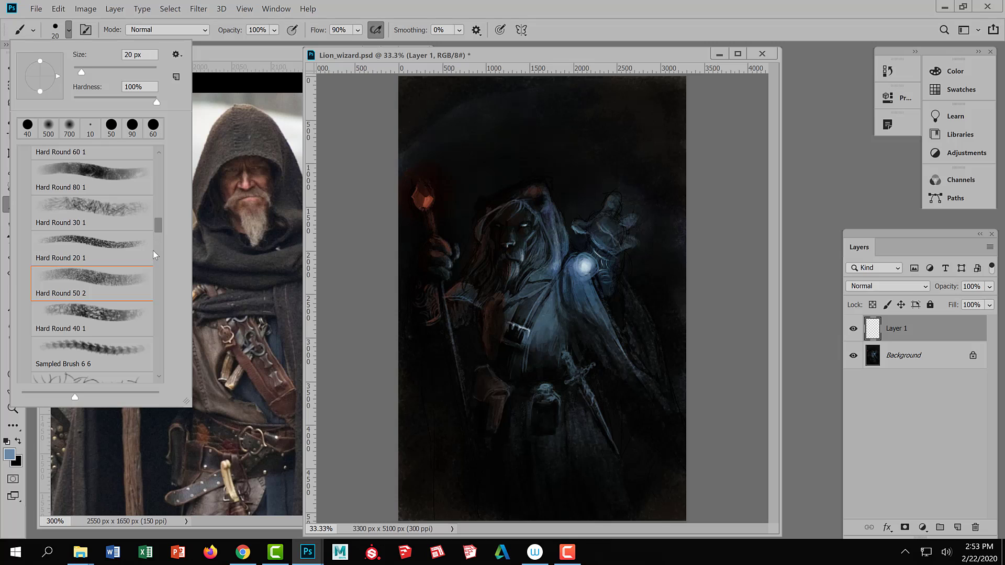
left_click(713, 252)
key("bracketleft")
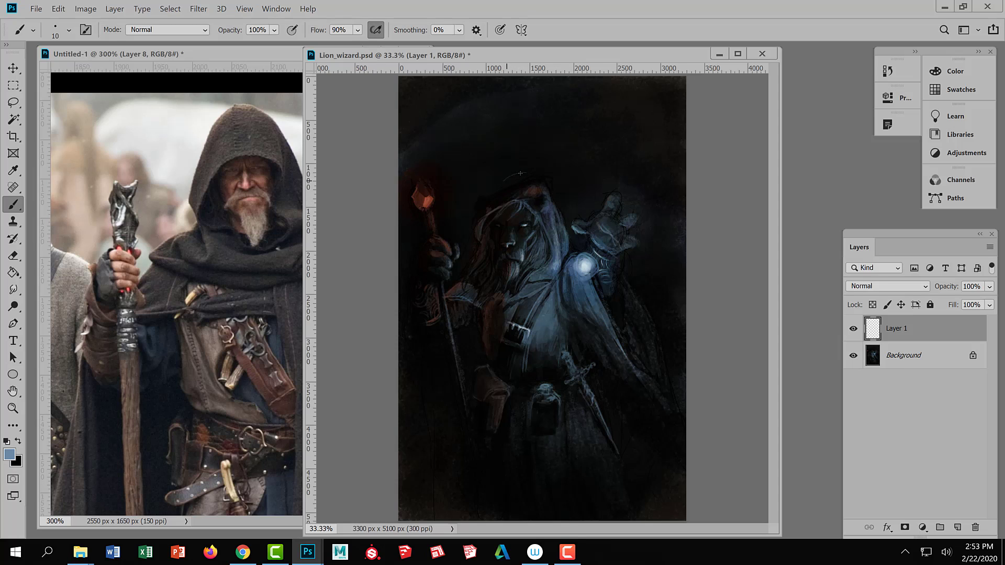
left_click_drag(513, 176, 547, 178)
- Continue the blue strokes from the hood's peak down its back edge
key("bracketleft")
key("bracketleft")
key("bracketleft")
mouse_move(526, 174)
left_mouse_down()
mouse_move(549, 173)
mouse_move(564, 202)
left_mouse_up()
key("bracketright")
key("bracketright")
key("bracketright")
key("bracketright")
- Shift Layer 1's hue by -45 with Hue/Saturation and make the resulting green the brush colour
key("ctrl+u")
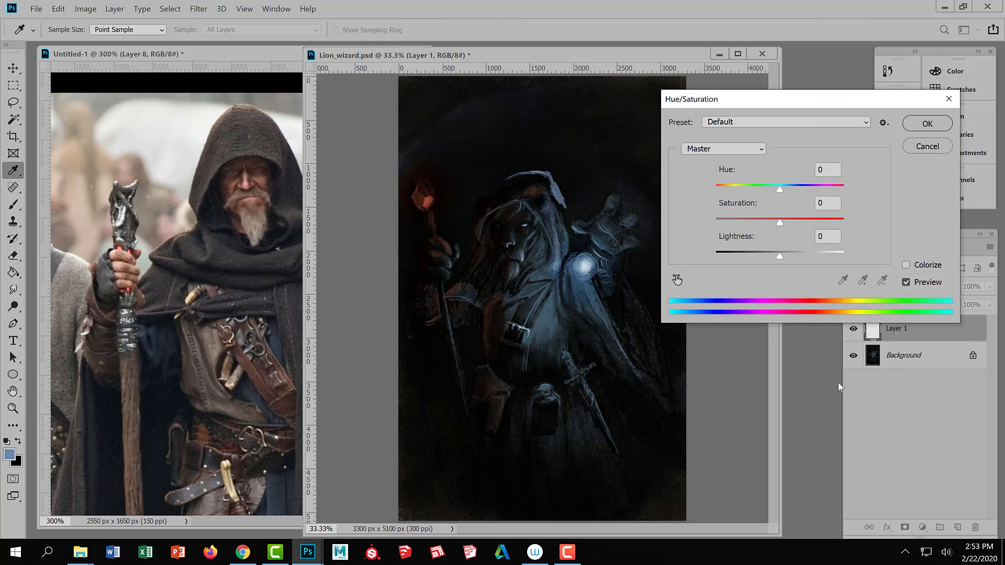
left_click_drag(779, 190, 751, 199)
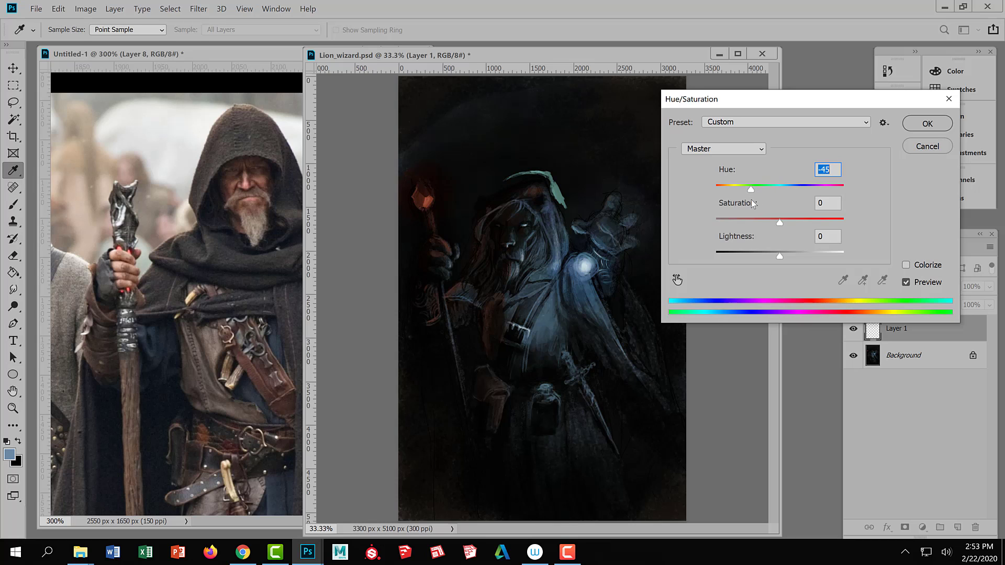
left_click(927, 123)
key("b")
left_click(564, 176, "alt")
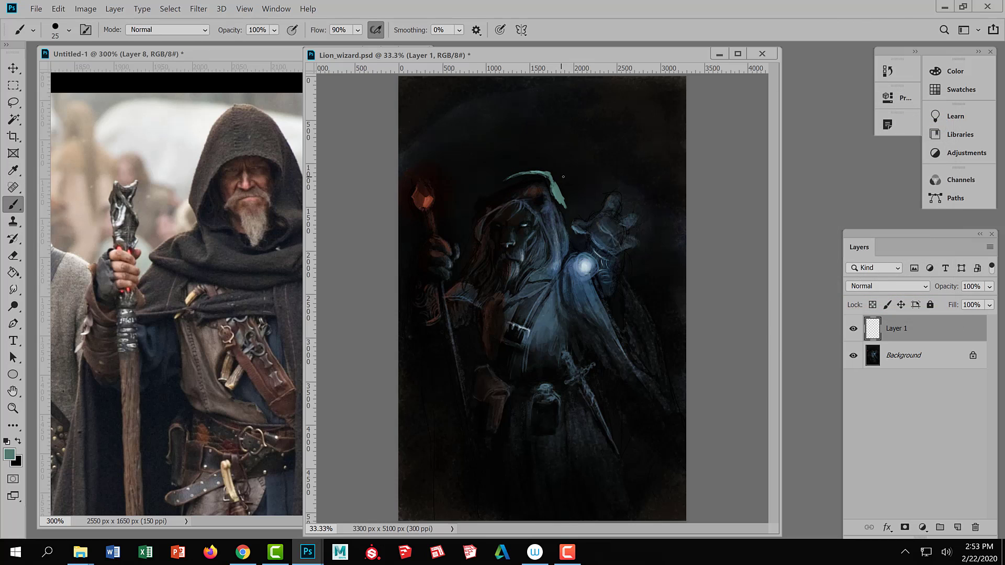
- Extend the green down the back of the hood to the shoulder beside the orb, narrowing the brush to 10 px
mouse_move(557, 187)
left_mouse_down()
mouse_move(553, 175)
mouse_move(565, 180)
left_mouse_up()
key("bracketleft")
left_click_drag(568, 211, 565, 220)
left_click_drag(576, 237, 582, 245)
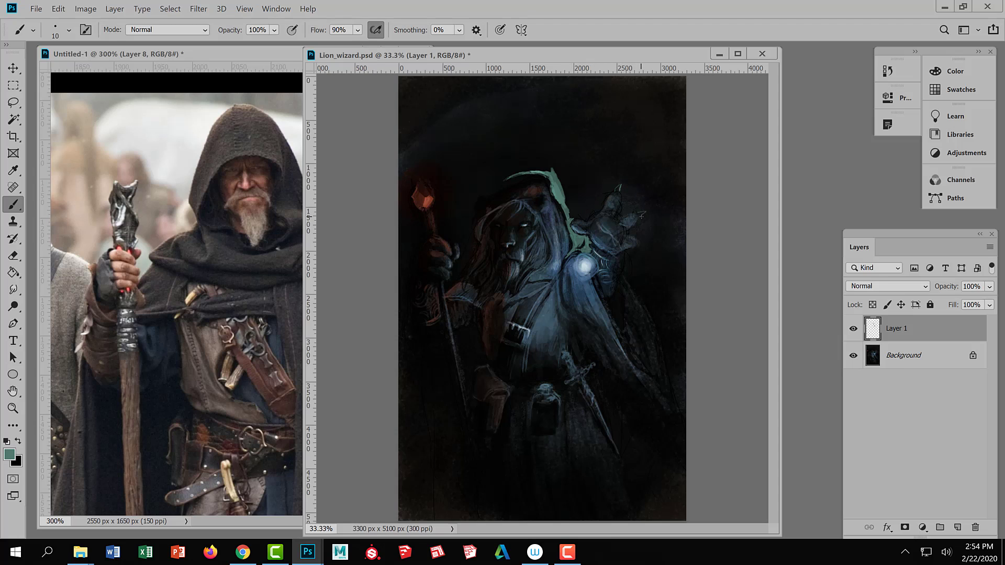
- Paint green behind the fingers of the raised hand with a 40 px brush
key("bracketright")
key("bracketright")
key("bracketright")
key("bracketright")
key("bracketright")
mouse_move(625, 187)
left_mouse_down()
mouse_move(621, 214)
mouse_move(650, 208)
mouse_move(625, 209)
mouse_move(642, 179)
mouse_move(639, 199)
mouse_move(668, 190)
left_mouse_up()
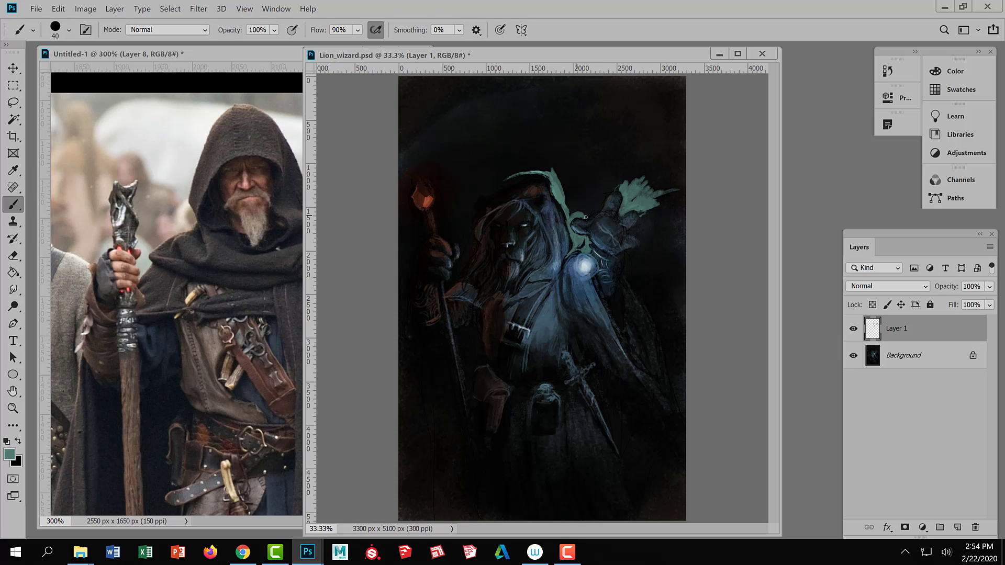
- Fill the gap between the raised hand and the hood with green using a 50 px brush
key("bracketleft")
key("bracketleft")
key("bracketright")
key("bracketright")
key("bracketright")
key("bracketright")
mouse_move(595, 204)
left_mouse_down()
mouse_move(571, 213)
mouse_move(570, 197)
left_mouse_up()
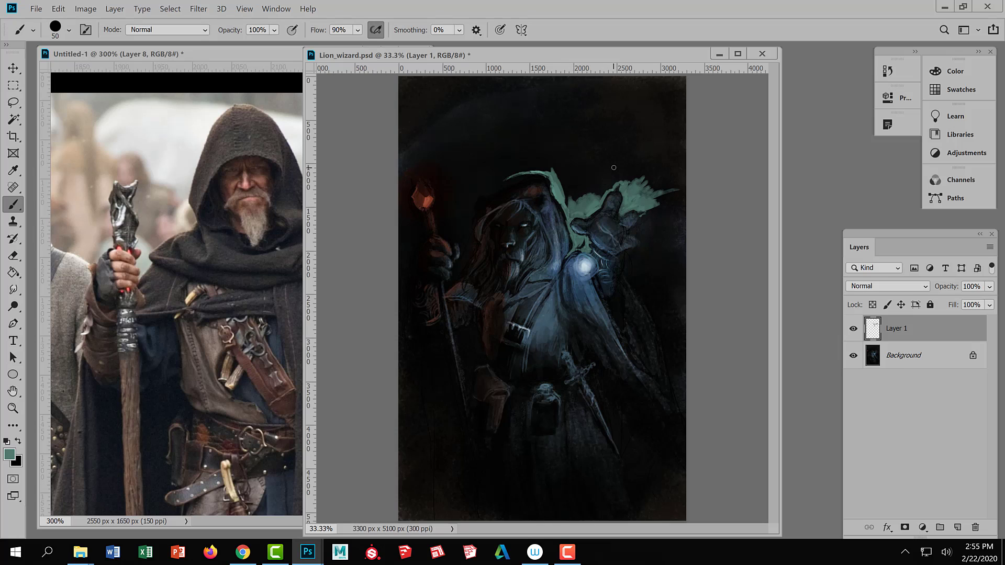
- Spread the green background upward between hood and hand with broad strokes, enlarging the brush to 70 px
mouse_move(574, 201)
left_mouse_down()
mouse_move(606, 181)
mouse_move(572, 199)
mouse_move(586, 175)
left_mouse_up()
key("bracketright")
key("bracketright")
mouse_move(570, 210)
left_mouse_down()
mouse_move(568, 184)
mouse_move(593, 167)
mouse_move(578, 186)
mouse_move(614, 171)
mouse_move(601, 198)
mouse_move(631, 171)
mouse_move(608, 158)
mouse_move(559, 182)
mouse_move(588, 163)
left_mouse_up()
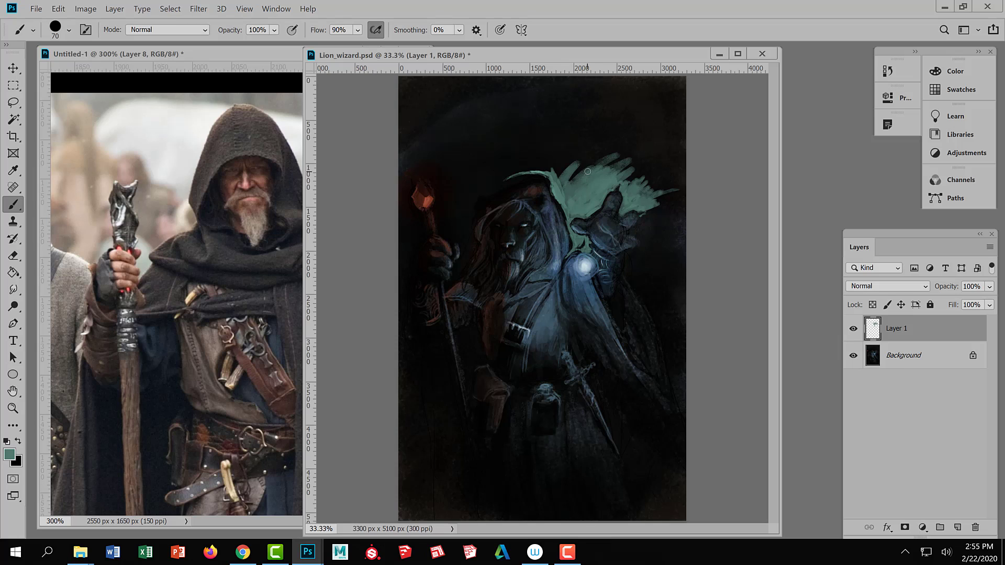
- Extend the green background farther above the hood and hand with a 90 px brush
key("bracketright")
key("bracketright")
key("bracketright")
key("bracketright")
key("bracketright")
key("bracketright")
key("bracketright")
key("bracketright")
key("bracketright")
key("bracketright")
key("bracketright")
key("bracketright")
key("bracketright")
key("bracketleft")
key("bracketleft")
key("bracketleft")
key("bracketleft")
key("bracketleft")
key("bracketleft")
key("bracketleft")
key("bracketleft")
key("bracketleft")
key("bracketleft")
key("bracketleft")
left_click_drag(561, 168, 617, 147)
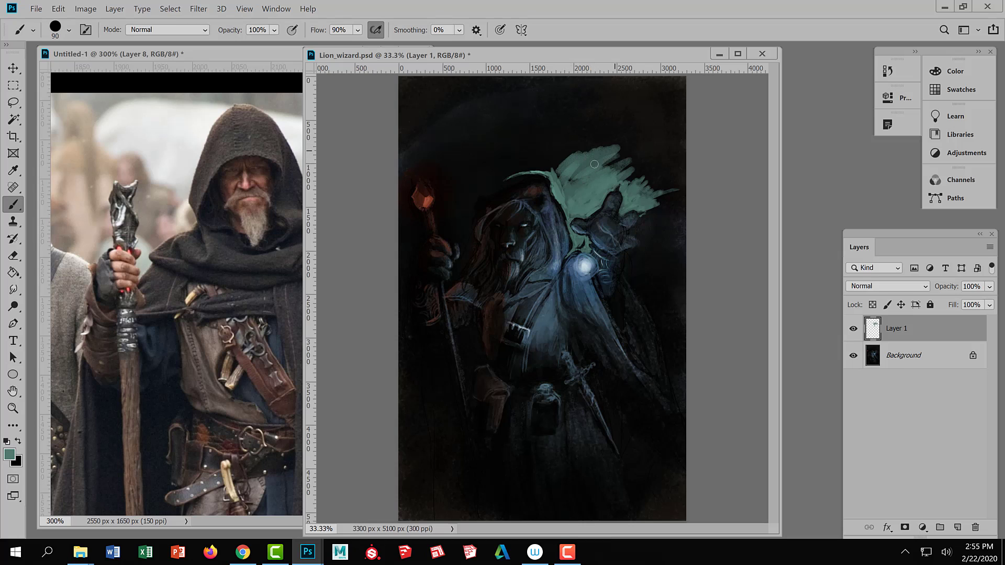
- Block in a large green area above the raised hand, out to the canvas edge, with a much larger brush
key("bracketright")
key("bracketright")
key("bracketright")
key("bracketright")
key("bracketright")
key("bracketright")
key("bracketright")
key("bracketright")
key("bracketright")
key("bracketright")
key("bracketright")
key("bracketright")
key("bracketright")
key("bracketright")
key("bracketright")
key("bracketright")
key("bracketright")
key("bracketright")
key("bracketright")
left_click(578, 126)
mouse_move(626, 118)
left_mouse_down()
mouse_move(590, 149)
mouse_move(599, 135)
mouse_move(555, 149)
mouse_move(580, 117)
mouse_move(537, 135)
mouse_move(593, 108)
mouse_move(617, 109)
mouse_move(570, 159)
mouse_move(656, 141)
mouse_move(635, 156)
mouse_move(673, 151)
mouse_move(651, 173)
mouse_move(660, 182)
mouse_move(633, 167)
mouse_move(667, 155)
mouse_move(644, 183)
mouse_move(632, 175)
mouse_move(686, 179)
mouse_move(676, 206)
mouse_move(659, 195)
mouse_move(692, 184)
left_mouse_up()
- Reduce the brush size and paint green beside the outer fingers of the raised hand
key("bracketleft")
key("bracketleft")
key("bracketleft")
key("bracketleft")
key("bracketleft")
key("bracketleft")
key("bracketleft")
key("bracketleft")
key("bracketleft")
key("bracketleft")
key("bracketleft")
key("bracketleft")
key("bracketleft")
key("bracketleft")
key("bracketleft")
key("bracketleft")
key("bracketleft")
key("bracketleft")
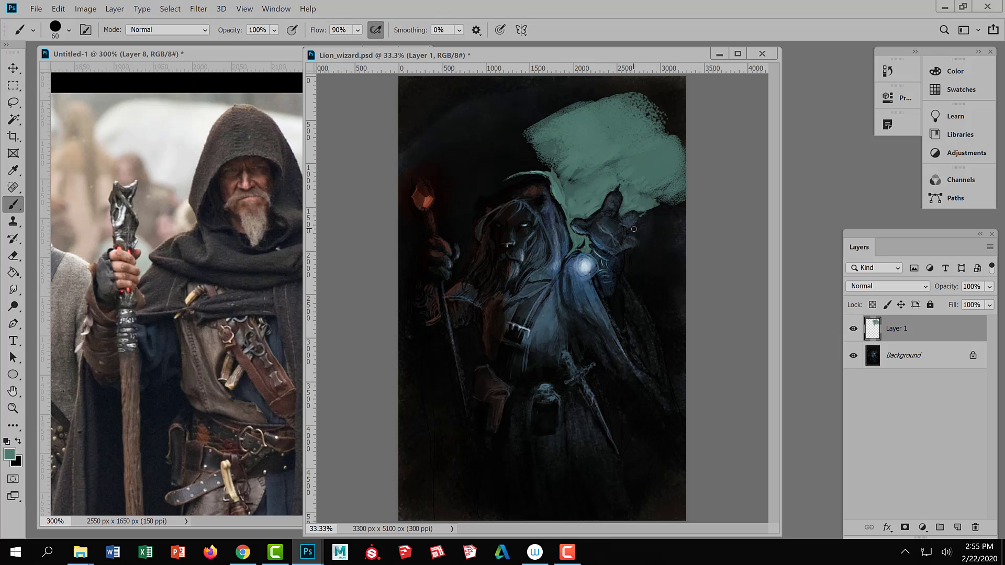
key("bracketleft")
left_click_drag(648, 222, 666, 225)
- Paint green below the outer fingers and alongside the raised wrist, finishing with a 10 px brush
key("bracketleft")
key("bracketleft")
key("bracketleft")
key("bracketleft")
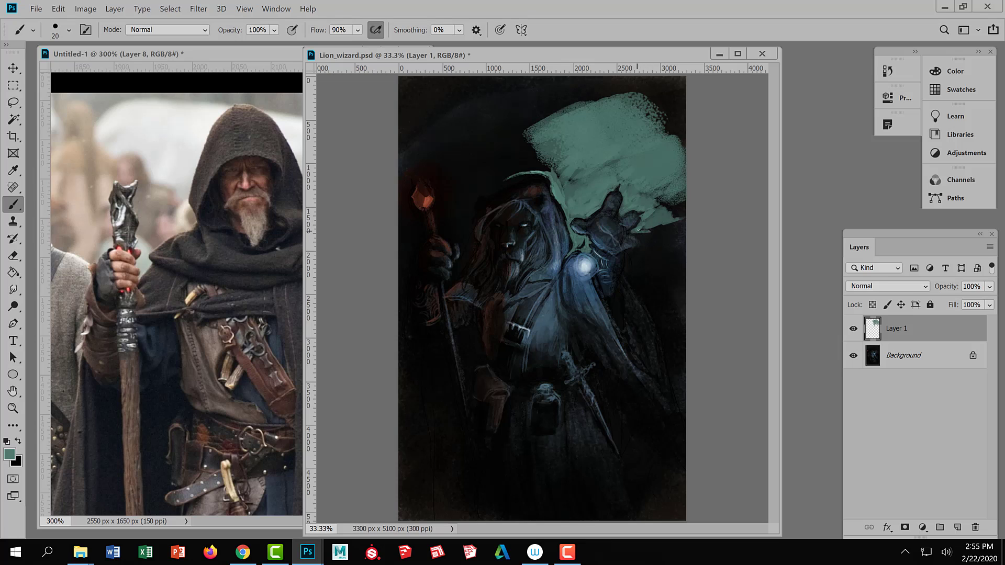
key("bracketright")
key("bracketright")
key("bracketright")
key("bracketright")
left_click_drag(648, 231, 651, 247)
key("bracketleft")
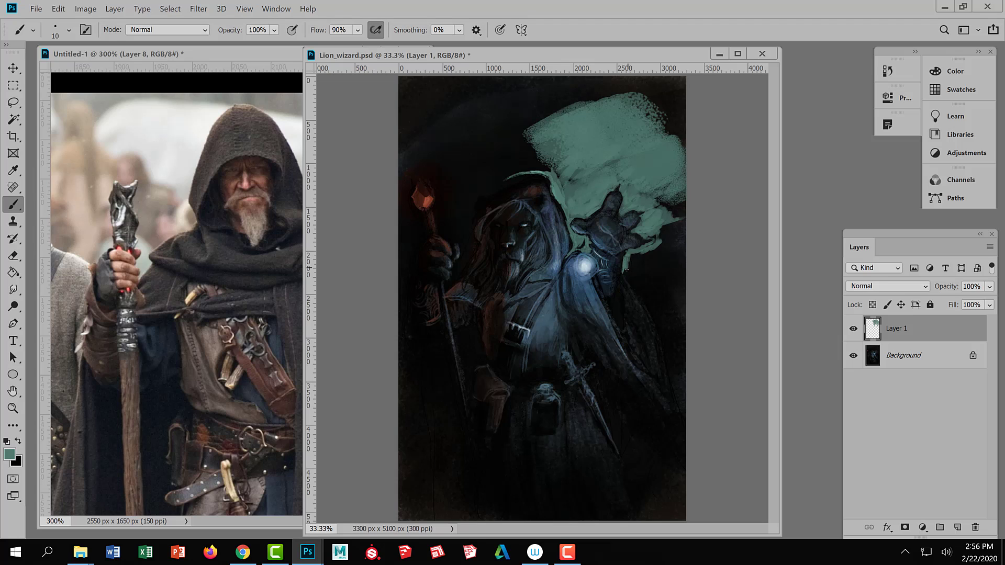
- Trace green down the outer edge of the raised sleeve below the wrist
key("bracketright")
key("bracketright")
mouse_move(625, 284)
left_mouse_down()
mouse_move(654, 326)
mouse_move(627, 281)
mouse_move(628, 296)
mouse_move(625, 273)
mouse_move(637, 307)
left_mouse_up()
key("bracketright")
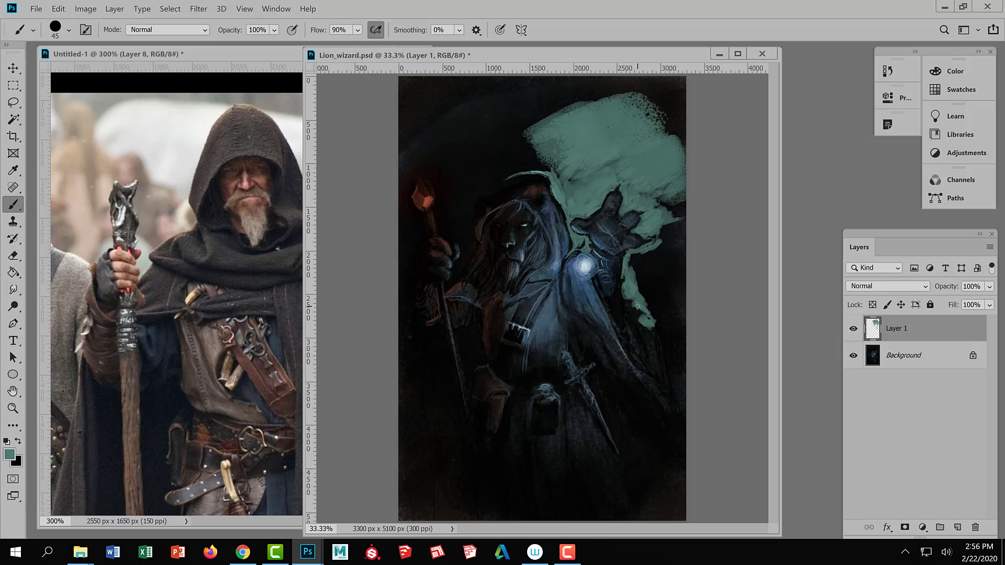
- Continue the green edge down along the cloak's outer silhouette with a finer brush
key("bracketleft")
key("bracketleft")
key("bracketleft")
key("bracketleft")
key("bracketleft")
left_click_drag(658, 346, 671, 388)
- Fill in green between the sleeve outline and the canvas edge with a 70 px brush
key("bracketright")
key("bracketright")
key("bracketright")
key("bracketright")
key("bracketright")
key("bracketright")
key("bracketright")
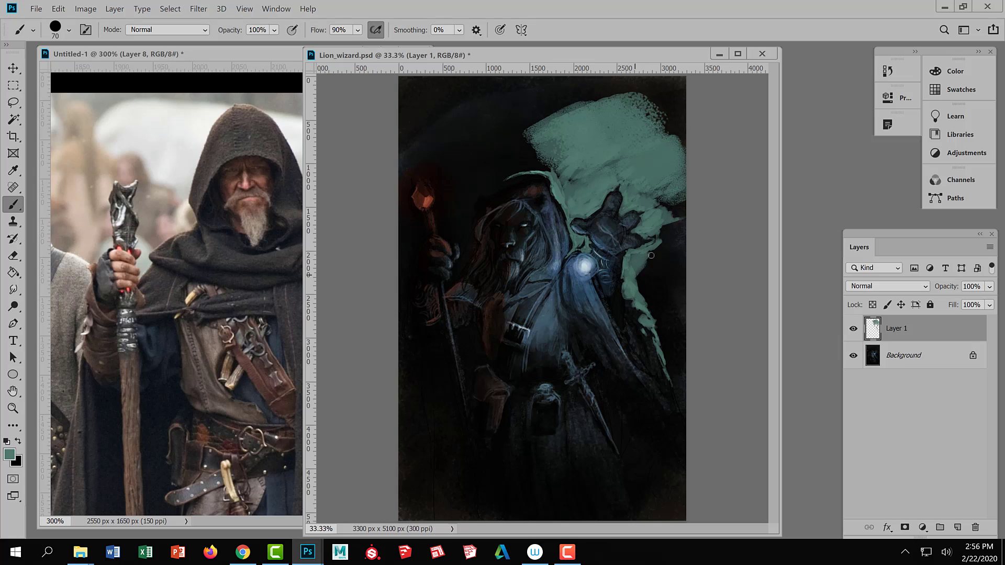
mouse_move(651, 256)
left_mouse_down()
mouse_move(642, 287)
mouse_move(652, 277)
mouse_move(652, 307)
mouse_move(642, 291)
mouse_move(658, 270)
mouse_move(669, 333)
mouse_move(656, 310)
mouse_move(651, 320)
mouse_move(670, 362)
mouse_move(651, 278)
mouse_move(664, 332)
mouse_move(666, 271)
mouse_move(631, 265)
mouse_move(649, 253)
mouse_move(636, 273)
mouse_move(658, 245)
left_mouse_up()
- Cover the remaining dark patches beside the raised hand's fingers with green, adjusting the brush size up to 70 px
key("bracketleft")
key("bracketleft")
key("bracketleft")
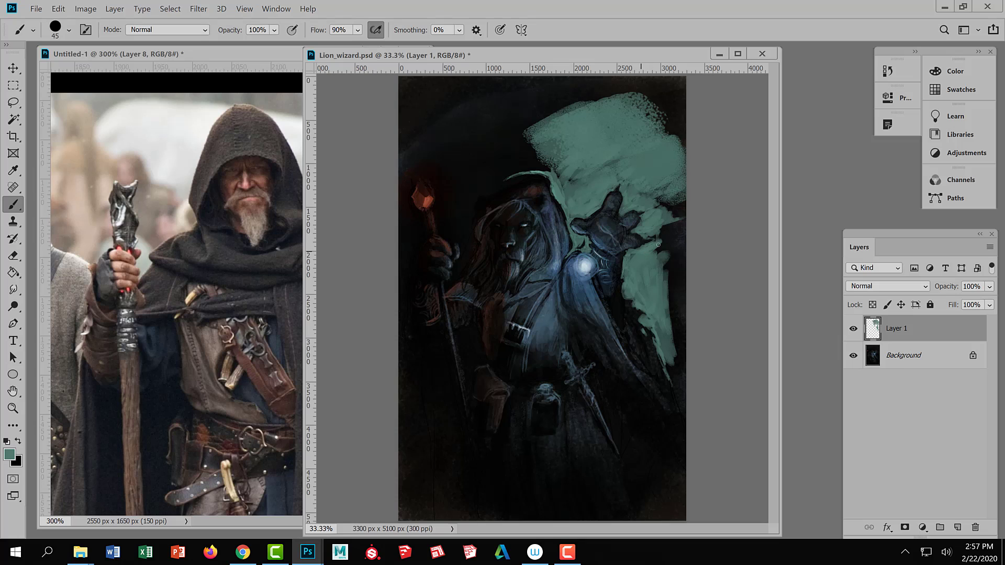
key("bracketleft")
key("bracketright")
key("bracketright")
key("bracketright")
key("bracketright")
mouse_move(661, 205)
left_mouse_down()
mouse_move(670, 184)
mouse_move(652, 205)
mouse_move(670, 217)
mouse_move(657, 266)
mouse_move(656, 252)
mouse_move(665, 284)
mouse_move(665, 239)
mouse_move(676, 228)
mouse_move(668, 271)
mouse_move(659, 228)
left_mouse_up()
key("bracketright")
key("bracketright")
key("bracketright")
key("bracketleft")
key("bracketleft")
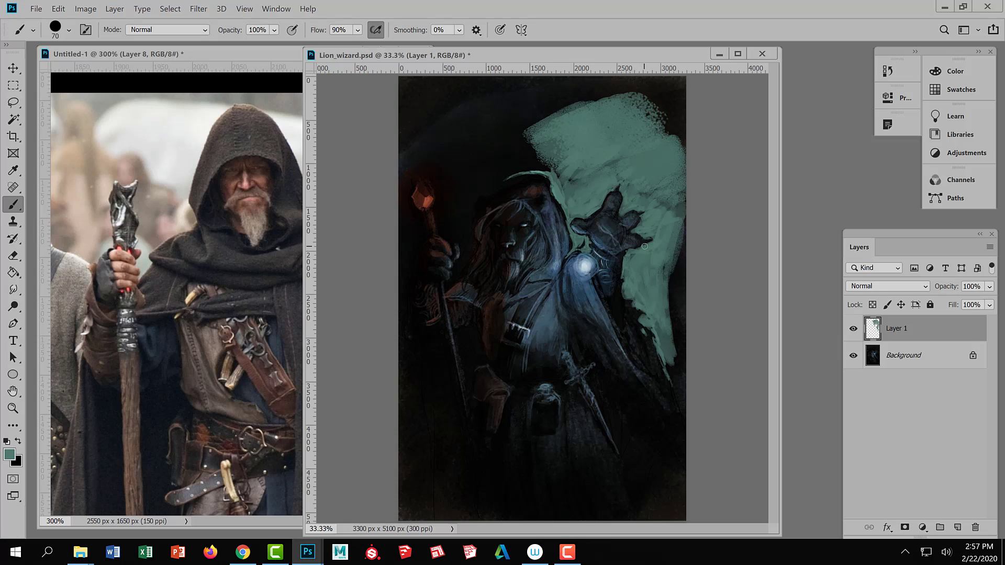
- Extend the green down along the cloak's outer edge to its lower tip, reducing the brush from 60 to 35 px
key("bracketleft")
key("bracketleft")
mouse_move(669, 314)
left_mouse_down()
mouse_move(675, 247)
mouse_move(671, 312)
mouse_move(663, 266)
mouse_move(664, 317)
left_mouse_up()
key("bracketleft")
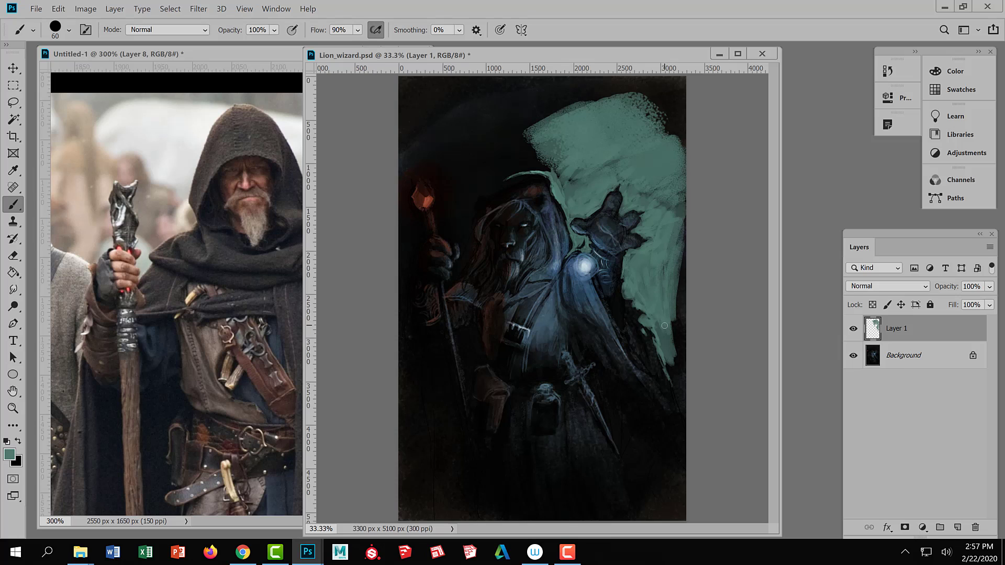
mouse_move(664, 358)
left_mouse_down()
mouse_move(673, 387)
mouse_move(651, 391)
left_mouse_up()
key("bracketleft")
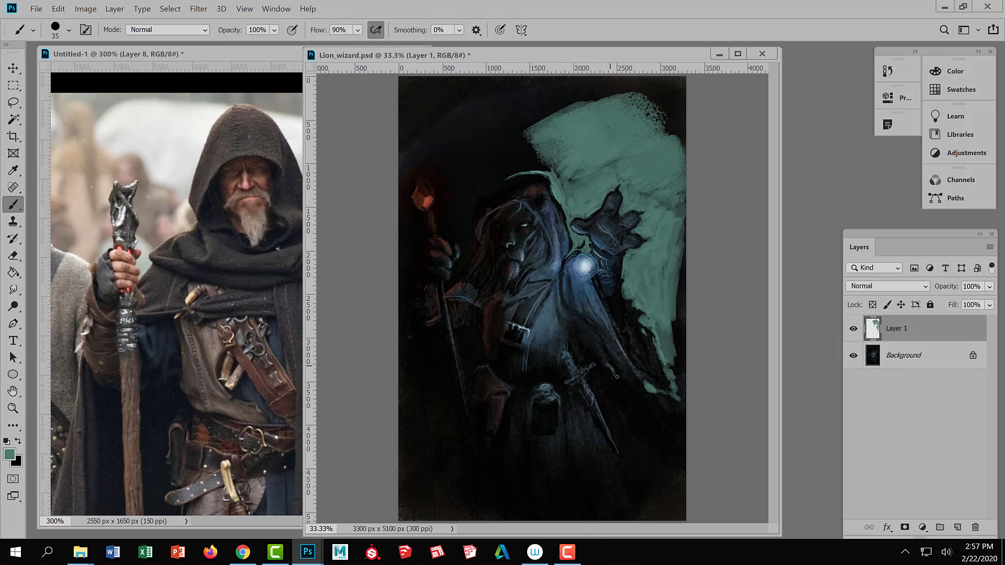
- Trace green along the underside of the hanging sleeve with a 15 px brush and thicken it with up to 60 px
left_click_drag(617, 367, 645, 390)
key("bracketleft")
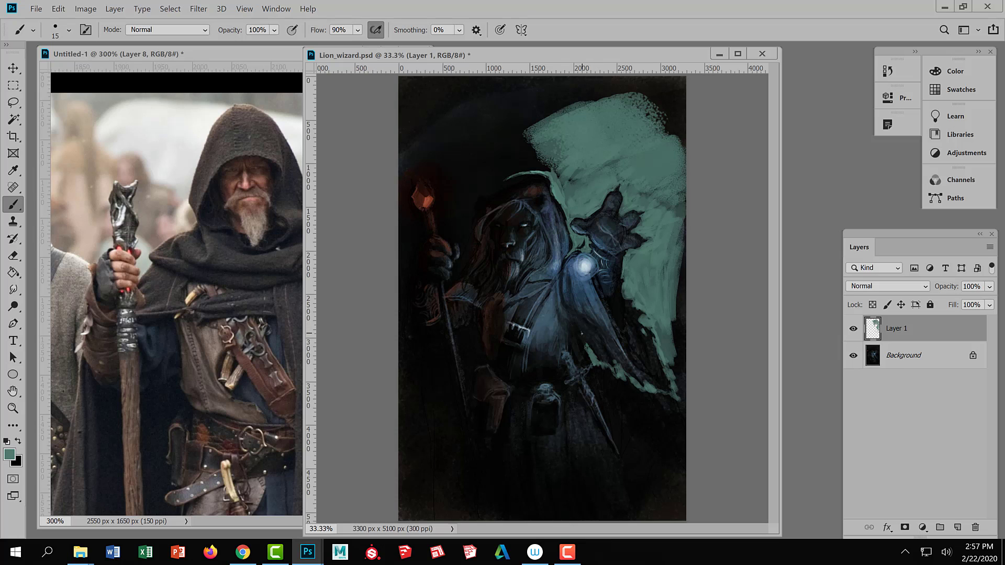
key("bracketright")
left_click_drag(597, 346, 610, 358)
key("bracketright")
key("bracketright")
key("bracketright")
key("bracketright")
left_click_drag(587, 339, 629, 366)
- Compare with the reference photo and paint green into the hanging sleeve below the raised arm with a 30 px brush
left_click(271, 53)
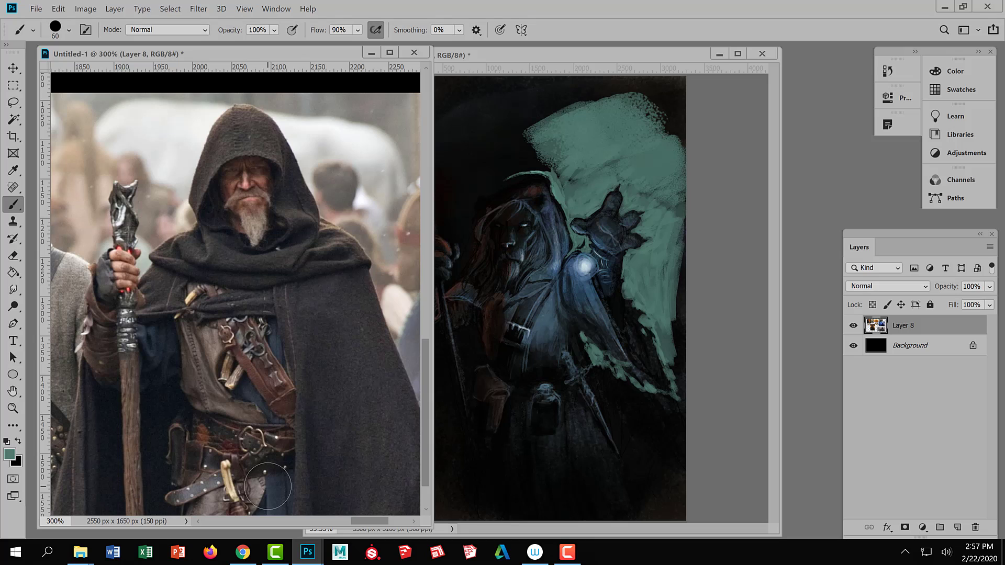
left_click(652, 61)
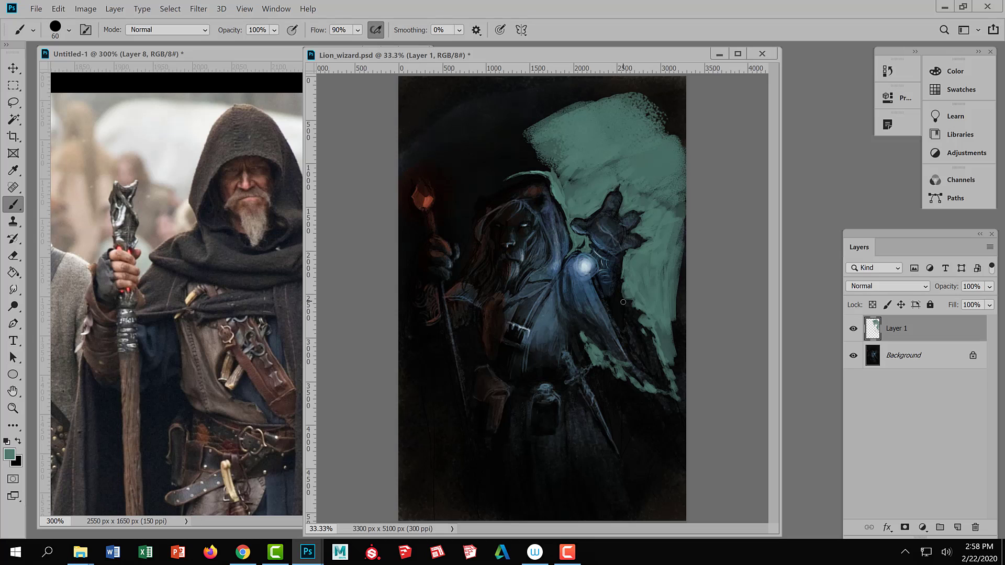
key("bracketleft")
key("bracketleft")
key("bracketleft")
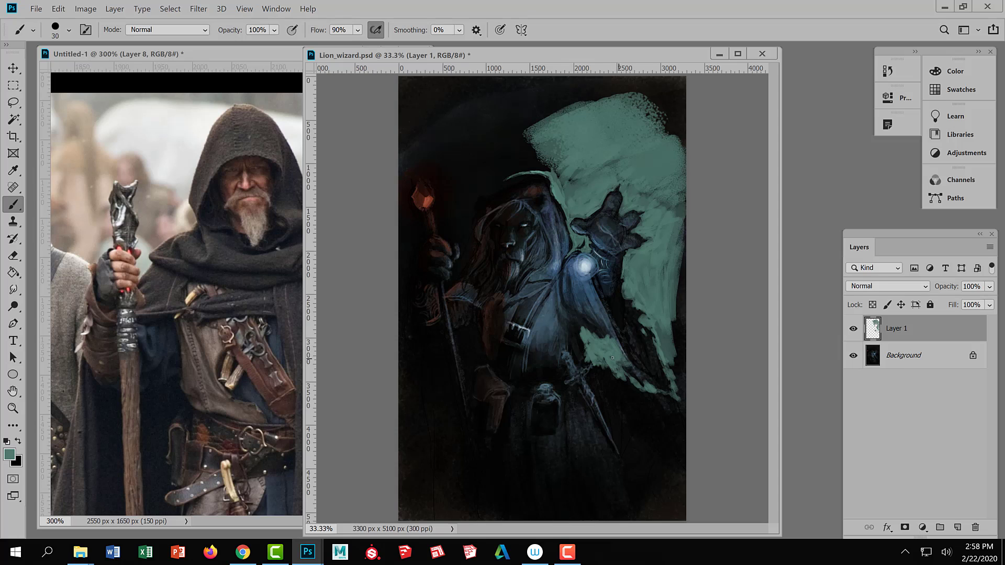
mouse_move(612, 358)
left_mouse_down()
mouse_move(639, 378)
mouse_move(620, 352)
mouse_move(627, 357)
mouse_move(627, 343)
mouse_move(648, 358)
mouse_move(637, 327)
left_mouse_up()
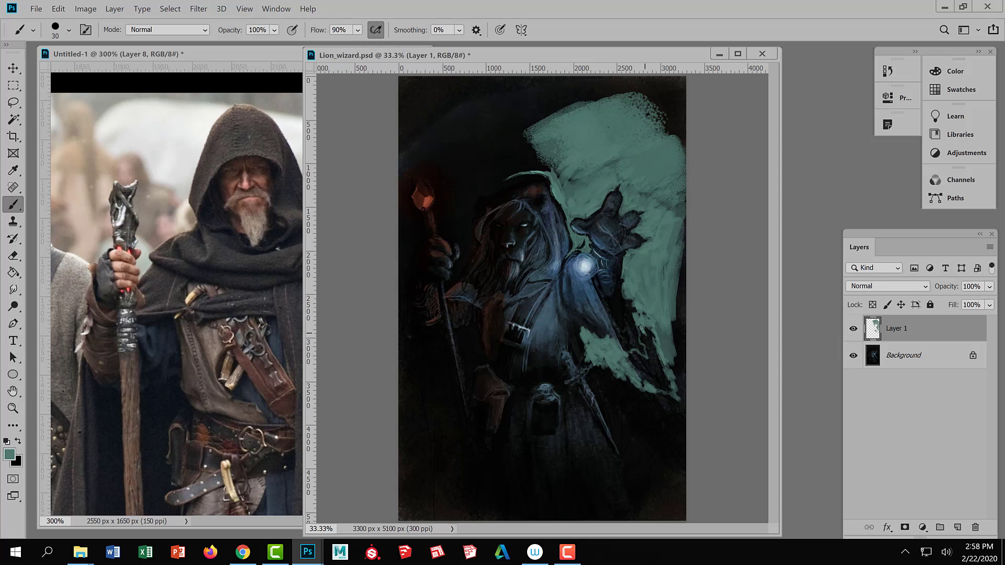
left_click_drag(642, 337, 642, 331)
- Try to cover the dark hanging sleeve below the raised arm with green using a brush of 100 px or more
key("bracketright")
key("bracketright")
key("bracketright")
key("bracketright")
key("bracketright")
key("bracketright")
key("bracketright")
key("bracketright")
key("bracketright")
key("bracketright")
mouse_move(647, 309)
left_mouse_down()
mouse_move(658, 366)
mouse_move(634, 364)
mouse_move(644, 377)
mouse_move(647, 365)
mouse_move(626, 354)
mouse_move(654, 387)
mouse_move(622, 347)
left_mouse_up()
key("bracketleft")
key("bracketleft")
key("bracketleft")
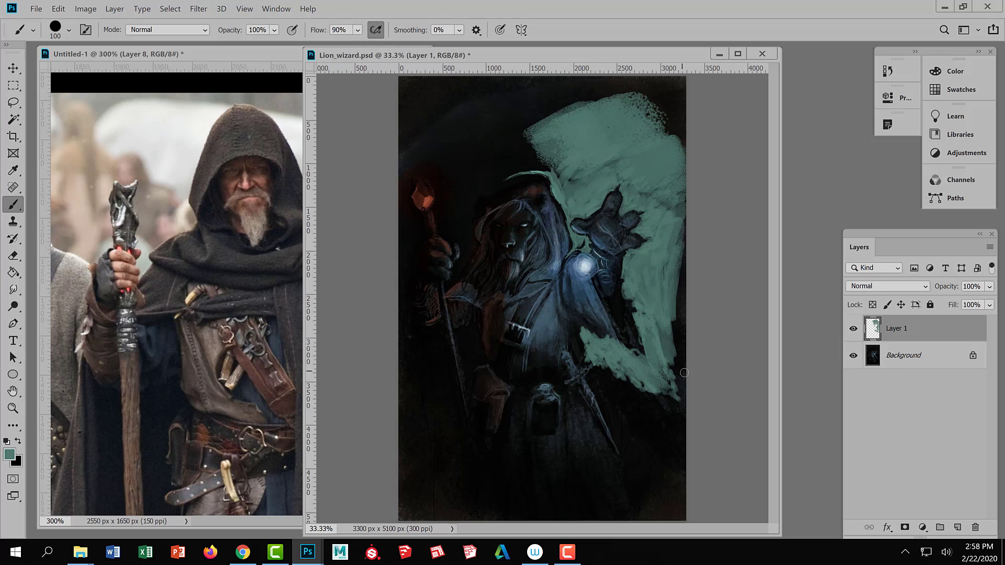
key("ctrl")
key("ctrl+z")
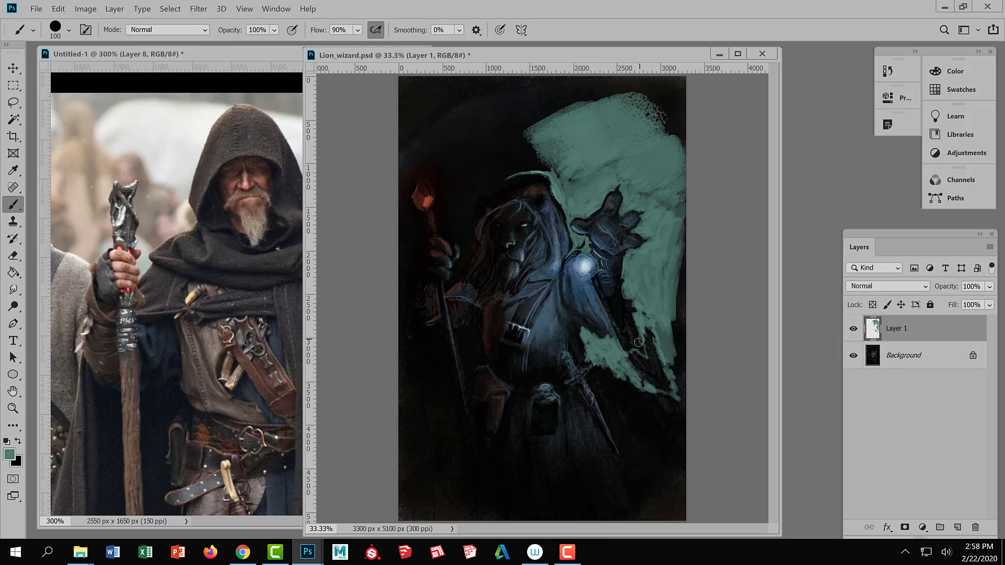
key("ctrl+z")
key("ctrl+z")
- Extend the green below the sleeve and start the edge down beside the dagger with a 60 px brush
mouse_move(631, 355)
left_mouse_down()
mouse_move(661, 367)
mouse_move(658, 386)
mouse_move(623, 352)
mouse_move(643, 382)
mouse_move(668, 385)
mouse_move(673, 300)
mouse_move(675, 373)
mouse_move(679, 285)
mouse_move(663, 266)
mouse_move(677, 304)
mouse_move(676, 278)
mouse_move(676, 396)
mouse_move(628, 368)
mouse_move(609, 366)
mouse_move(612, 381)
mouse_move(604, 357)
mouse_move(612, 415)
left_mouse_up()
key("bracketleft")
key("bracketleft")
key("bracketleft")
key("bracketleft")
left_click_drag(594, 380, 613, 418)
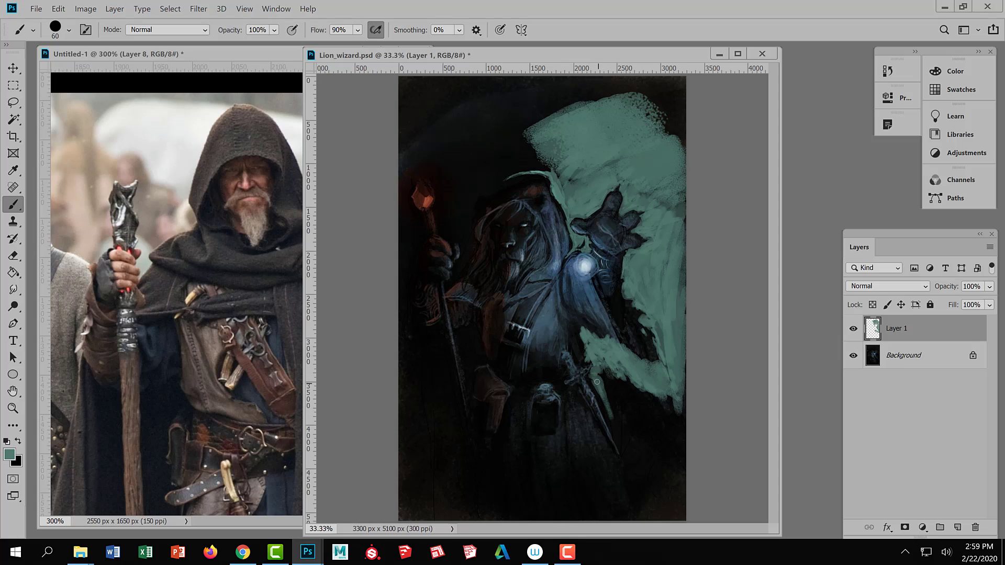
left_click_drag(597, 382, 615, 421)
- Continue the green edge down along the dagger with a 40 px brush, undoing the last strokes below its tip
mouse_move(593, 376)
left_mouse_down()
mouse_move(621, 446)
mouse_move(613, 427)
mouse_move(618, 465)
mouse_move(607, 446)
mouse_move(618, 458)
mouse_move(616, 437)
mouse_move(621, 459)
mouse_move(602, 435)
mouse_move(621, 499)
left_mouse_up()
key("bracketleft")
mouse_move(611, 456)
left_mouse_down()
mouse_move(616, 493)
mouse_move(613, 462)
left_mouse_up()
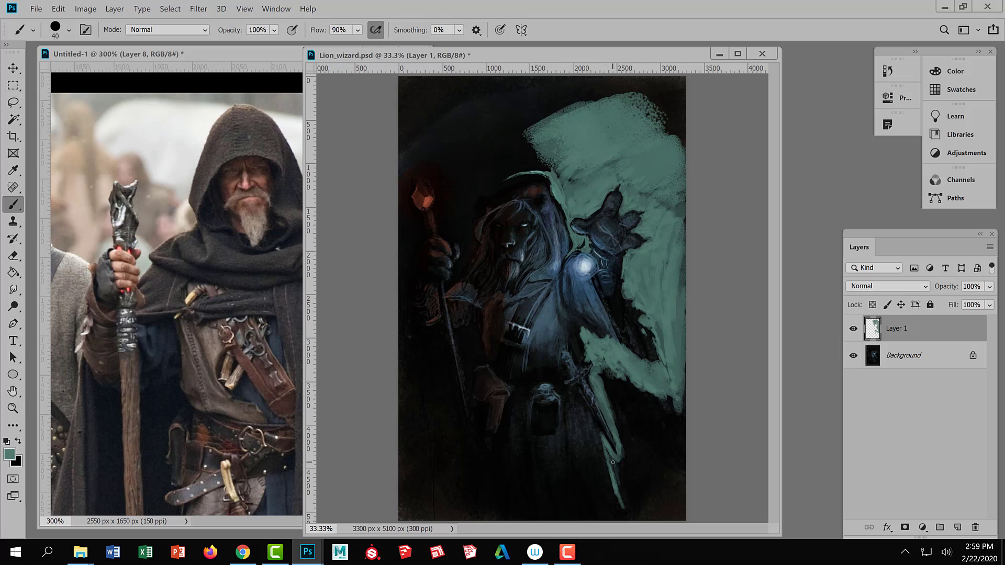
key("ctrl+z")
key("ctrl+z")
key("ctrl+z")
- Examine the full length of the hooded figure's cloak in the reference image at 500% zoom
left_click(258, 81)
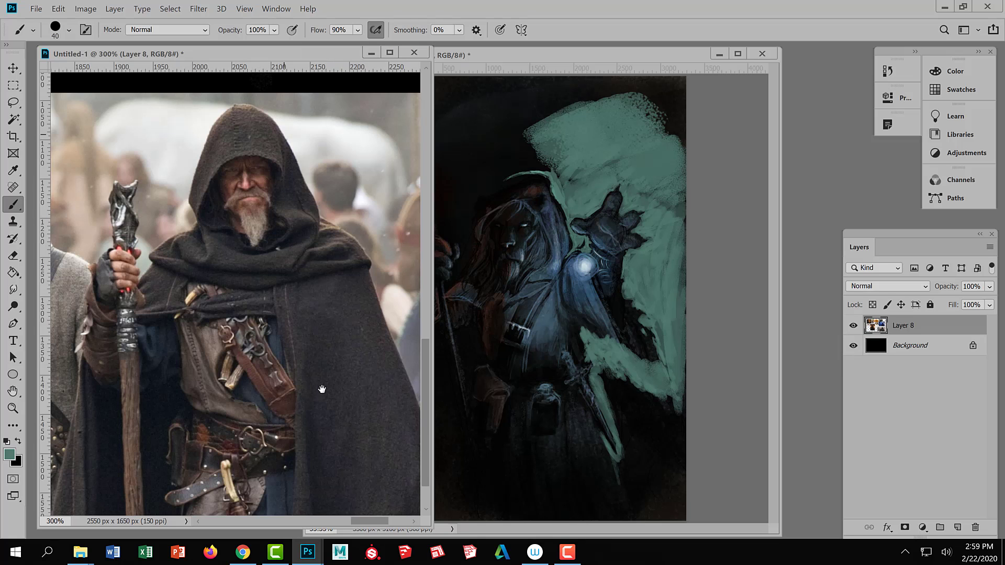
left_click_drag(335, 398, 229, 261)
left_click(230, 261, "ctrl")
left_click(230, 261, "ctrl")
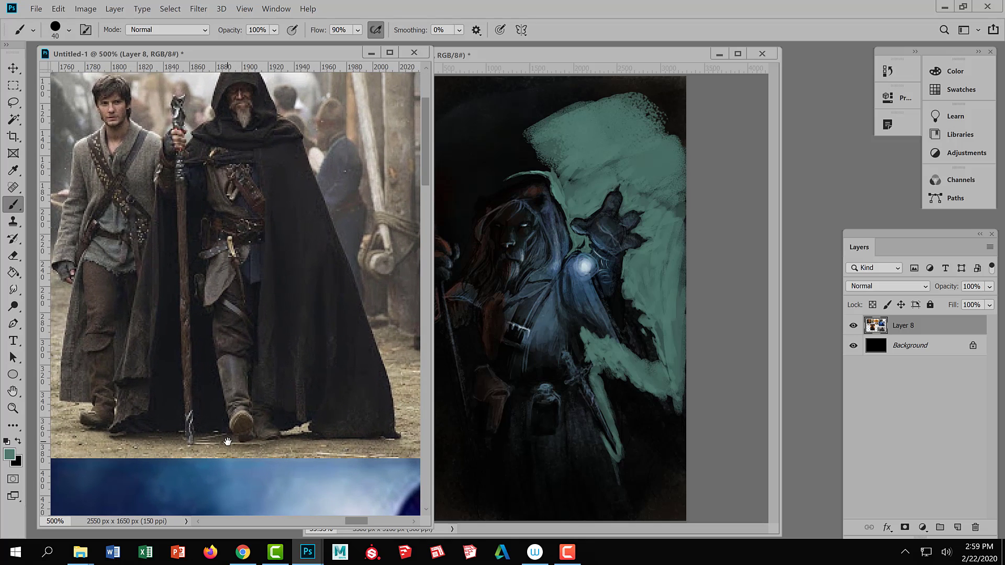
left_click(718, 365)
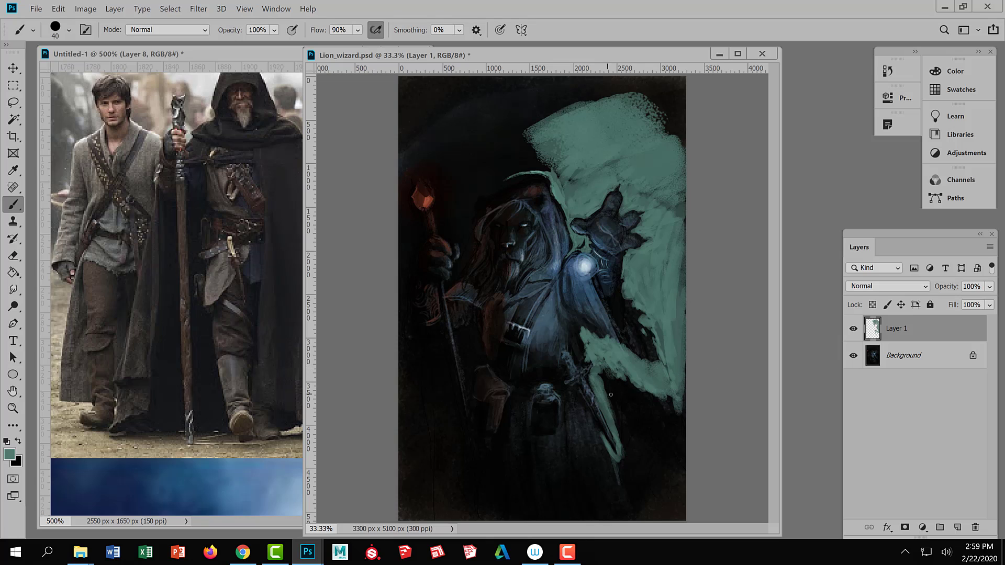
- Trace green from the dagger tip to the canvas bottom and fill the area out to the canvas edge with a 125 px brush
mouse_move(609, 454)
left_mouse_down()
mouse_move(614, 471)
mouse_move(604, 477)
mouse_move(618, 498)
mouse_move(618, 461)
mouse_move(622, 489)
mouse_move(614, 498)
left_mouse_up()
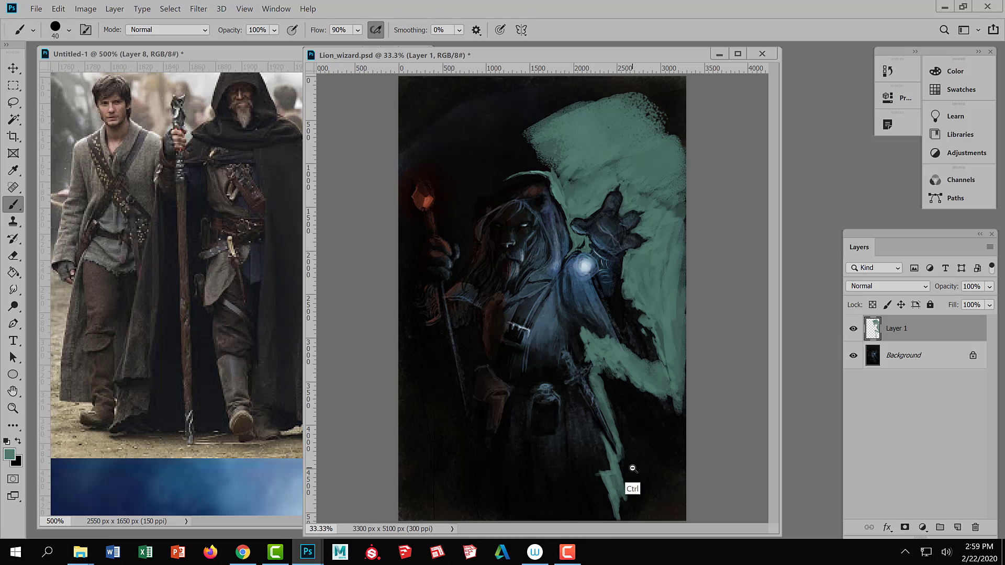
key("ctrl+minus")
key("bracketright")
key("bracketright")
key("bracketright")
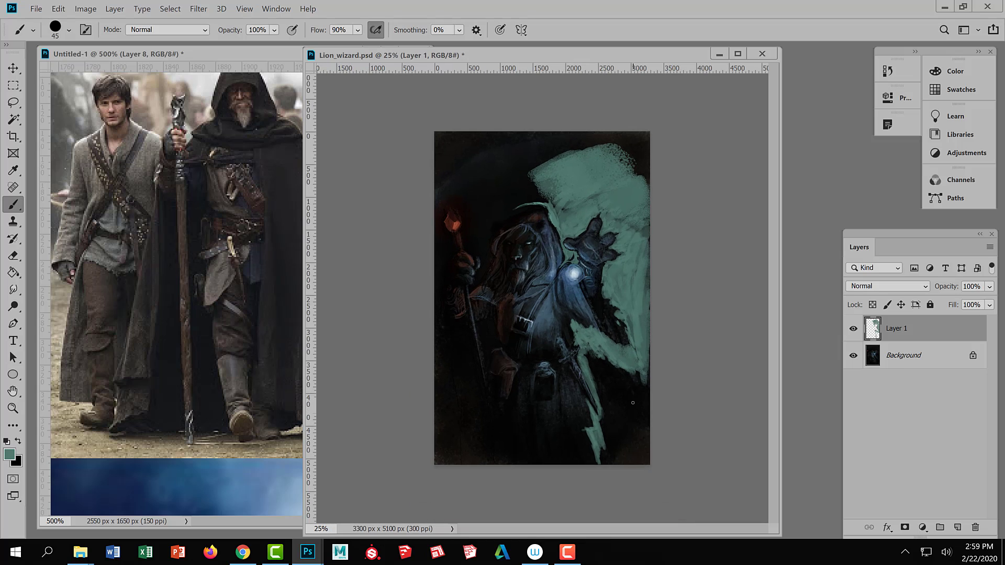
key("bracketright")
key("bracketright")
key("bracketright")
key("bracketright")
mouse_move(592, 346)
left_mouse_down()
mouse_move(621, 367)
mouse_move(632, 399)
mouse_move(642, 395)
mouse_move(638, 373)
mouse_move(611, 370)
mouse_move(619, 407)
mouse_move(613, 400)
mouse_move(611, 410)
mouse_move(607, 372)
mouse_move(632, 408)
mouse_move(629, 399)
mouse_move(611, 415)
mouse_move(603, 400)
mouse_move(607, 470)
mouse_move(624, 403)
mouse_move(644, 436)
mouse_move(644, 409)
mouse_move(625, 435)
mouse_move(623, 458)
mouse_move(597, 430)
mouse_move(603, 422)
mouse_move(601, 439)
mouse_move(606, 427)
mouse_move(625, 435)
mouse_move(619, 410)
mouse_move(641, 428)
mouse_move(626, 383)
left_mouse_up()
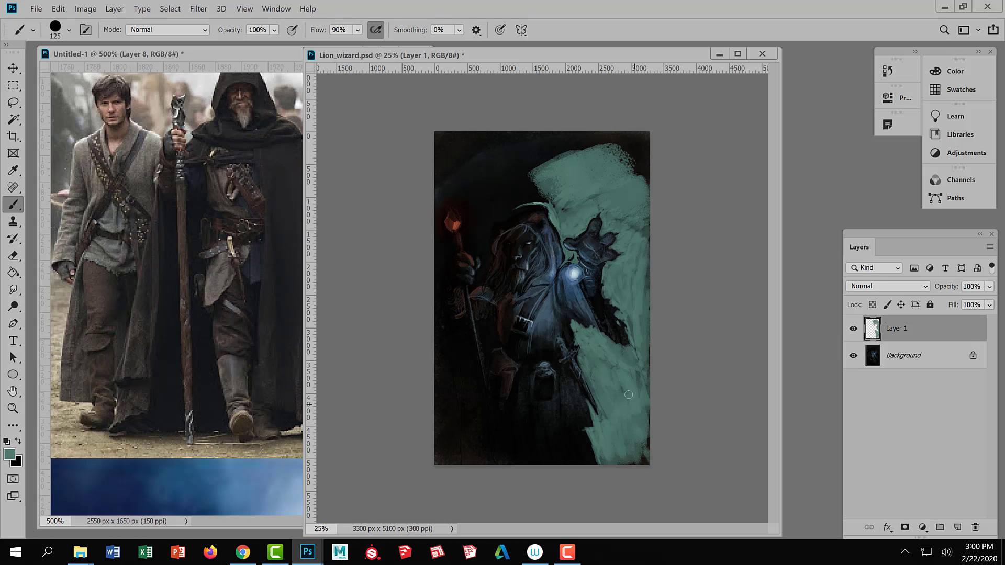
- Paint a thin green line across the hanging sleeve below the glowing orb with a 30 px brush
key("bracketleft")
key("bracketleft")
key("bracketleft")
key("bracketleft")
key("bracketleft")
key("bracketleft")
key("bracketleft")
key("bracketleft")
key("bracketleft")
key("bracketleft")
mouse_move(608, 316)
left_mouse_down()
mouse_move(584, 316)
mouse_move(610, 309)
left_mouse_up()
- Erase excess green at the edge of the raised forearm beside the orb with a 70 px eraser
key("e")
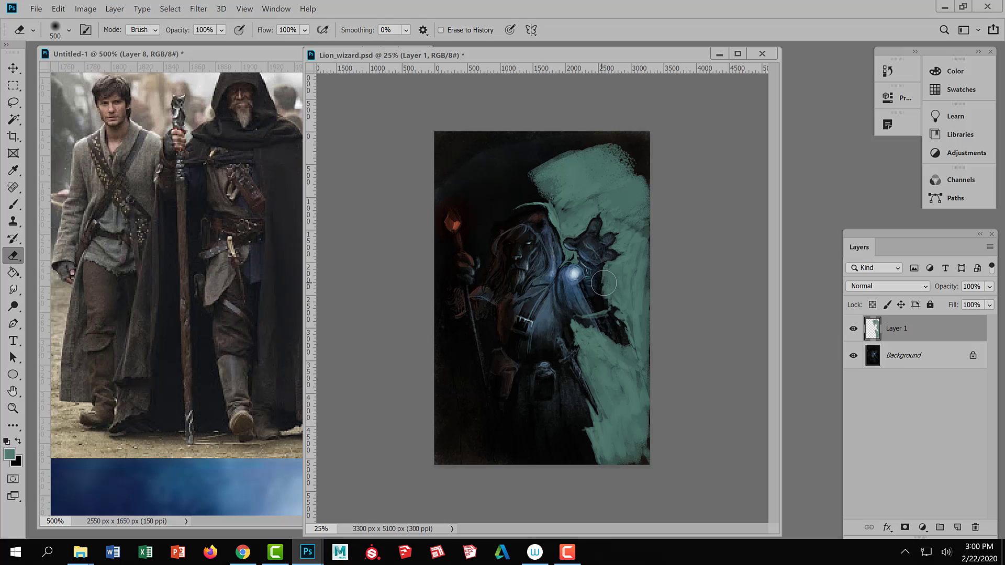
key("bracketleft")
key("bracketleft")
key("bracketleft")
key("bracketleft")
key("bracketleft")
key("bracketleft")
key("bracketleft")
key("bracketleft")
key("bracketleft")
key("bracketleft")
key("bracketleft")
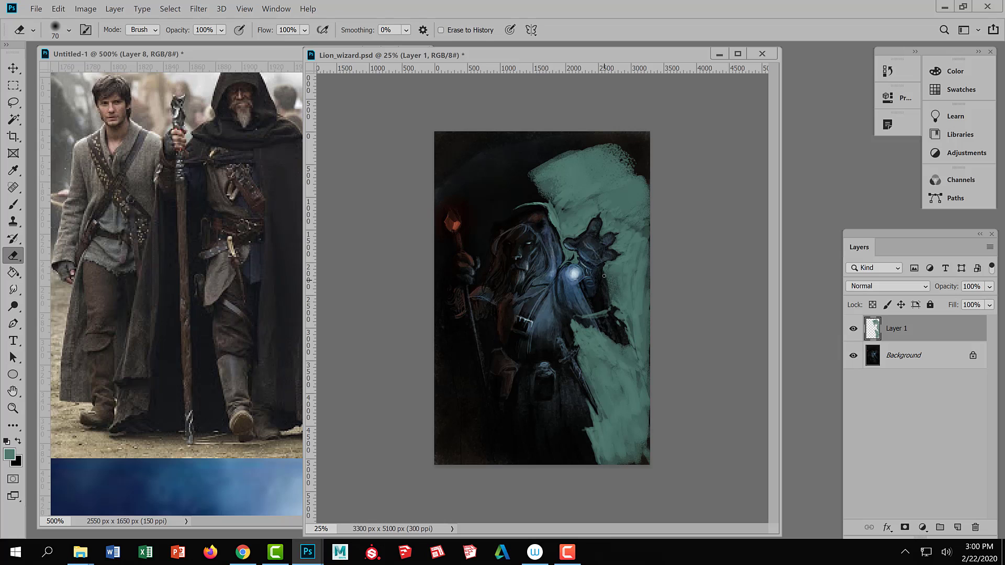
left_click_drag(604, 275, 606, 283)
- Cover the dark sleeve remnants below the cut line with green using a 60 px brush and refine the edge at 40 px
key("b")
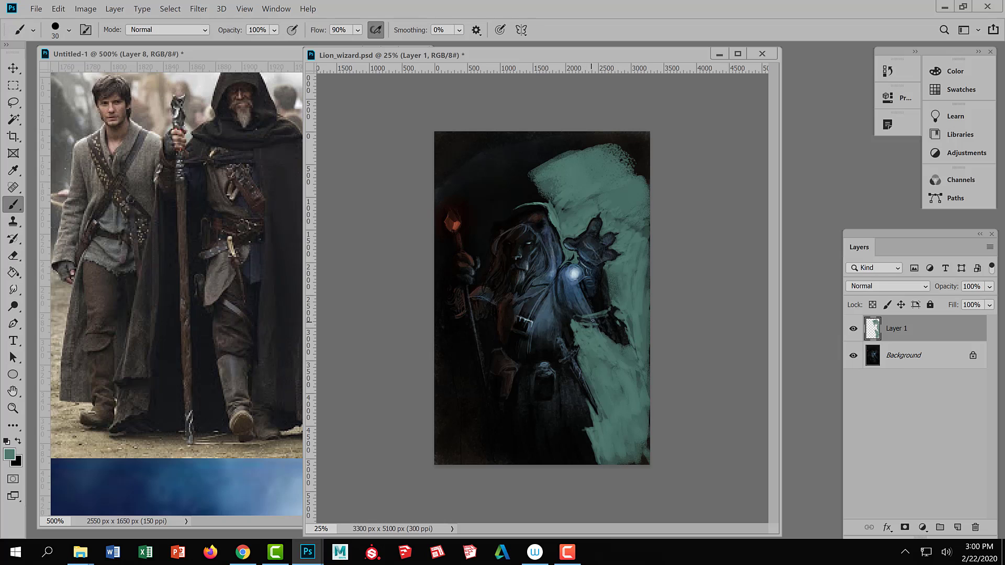
key("bracketright")
key("bracketright")
key("bracketright")
mouse_move(573, 317)
left_mouse_down()
mouse_move(613, 328)
mouse_move(614, 312)
mouse_move(598, 334)
mouse_move(620, 311)
mouse_move(607, 342)
mouse_move(624, 314)
mouse_move(626, 350)
mouse_move(630, 323)
left_mouse_up()
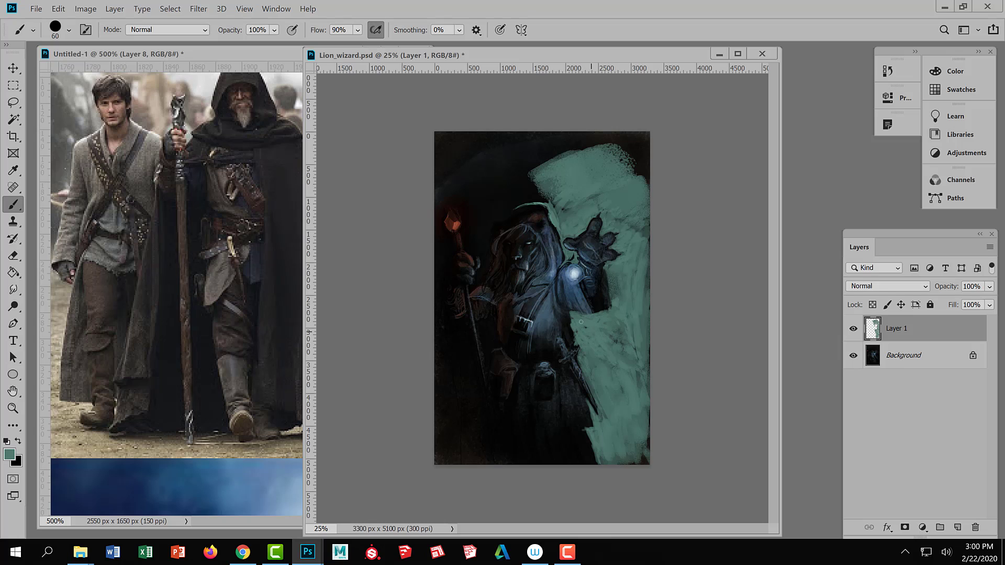
key("bracketleft")
key("e")
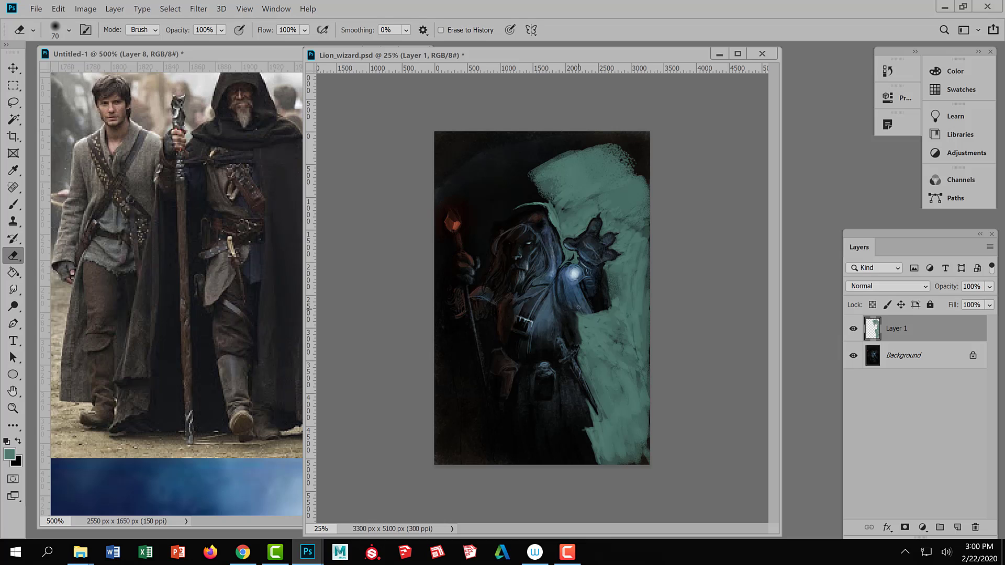
key("b")
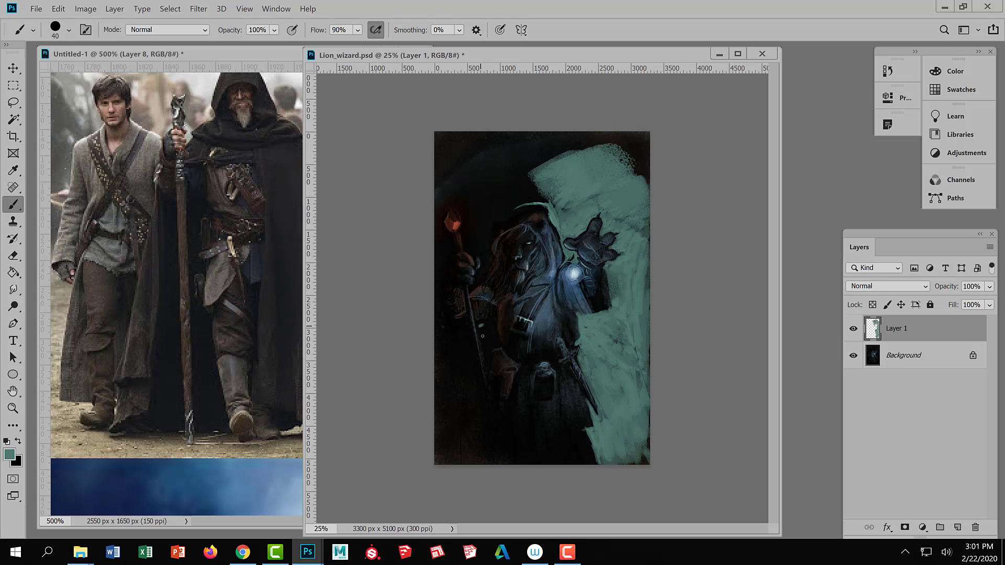
- Fill the gap between the staff and the robe with green and trace the staff's lower edges with a 25 px brush
mouse_move(483, 336)
left_mouse_down()
mouse_move(485, 357)
mouse_move(477, 327)
mouse_move(488, 324)
mouse_move(491, 335)
mouse_move(491, 321)
mouse_move(493, 336)
left_mouse_up()
key("bracketleft")
key("bracketleft")
key("bracketleft")
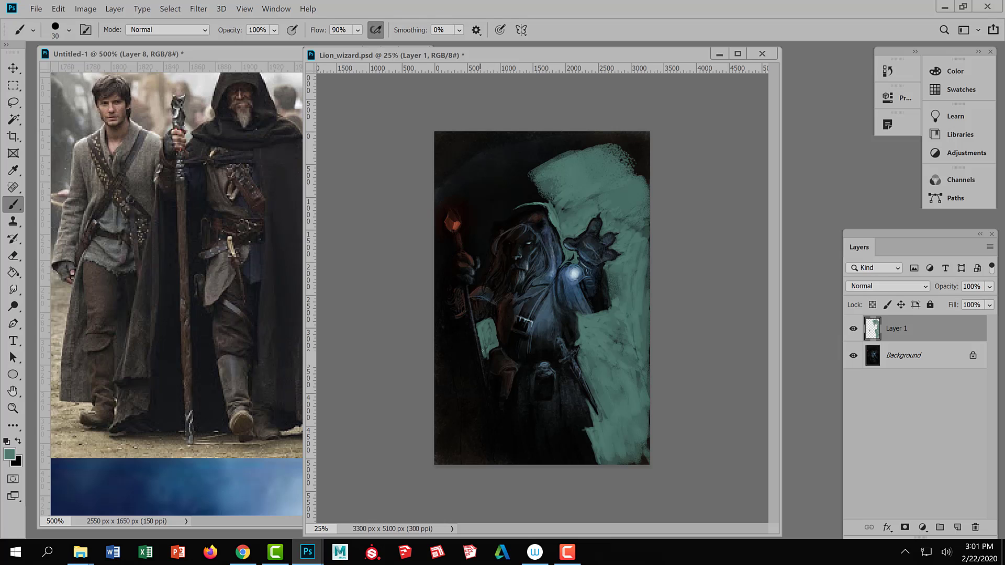
left_click_drag(487, 365, 481, 346)
mouse_move(471, 339)
left_mouse_down()
mouse_move(481, 401)
mouse_move(473, 363)
left_mouse_up()
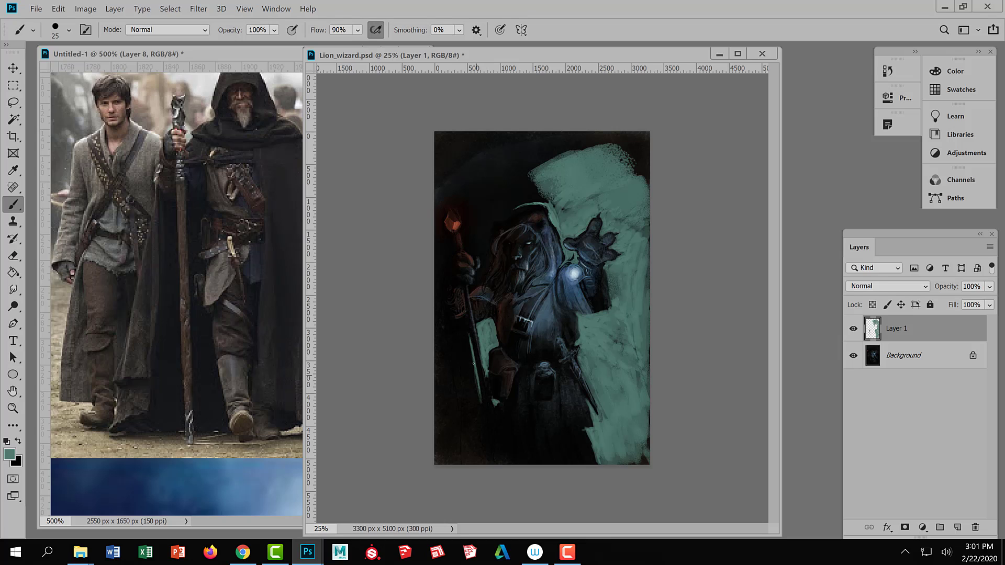
mouse_move(484, 416)
left_mouse_down()
mouse_move(477, 364)
mouse_move(484, 411)
left_mouse_up()
- Fill the lower background between the staff and the canvas edge with green, enlarging the brush up to 150 px
key("bracketright")
key("bracketright")
key("bracketright")
key("bracketright")
mouse_move(468, 339)
left_mouse_down()
mouse_move(483, 421)
mouse_move(466, 373)
mouse_move(469, 408)
mouse_move(458, 345)
mouse_move(467, 336)
mouse_move(441, 337)
mouse_move(435, 307)
mouse_move(439, 374)
mouse_move(438, 355)
mouse_move(447, 363)
mouse_move(449, 344)
mouse_move(455, 359)
mouse_move(463, 347)
mouse_move(434, 395)
mouse_move(464, 361)
mouse_move(446, 409)
mouse_move(451, 355)
mouse_move(466, 353)
mouse_move(452, 390)
mouse_move(462, 379)
mouse_move(454, 439)
mouse_move(473, 376)
mouse_move(439, 405)
mouse_move(438, 426)
left_mouse_up()
key("bracketright")
key("bracketright")
key("bracketleft")
key("bracketleft")
key("bracketleft")
key("bracketleft")
key("bracketright")
key("bracketright")
key("bracketright")
key("bracketright")
key("bracketright")
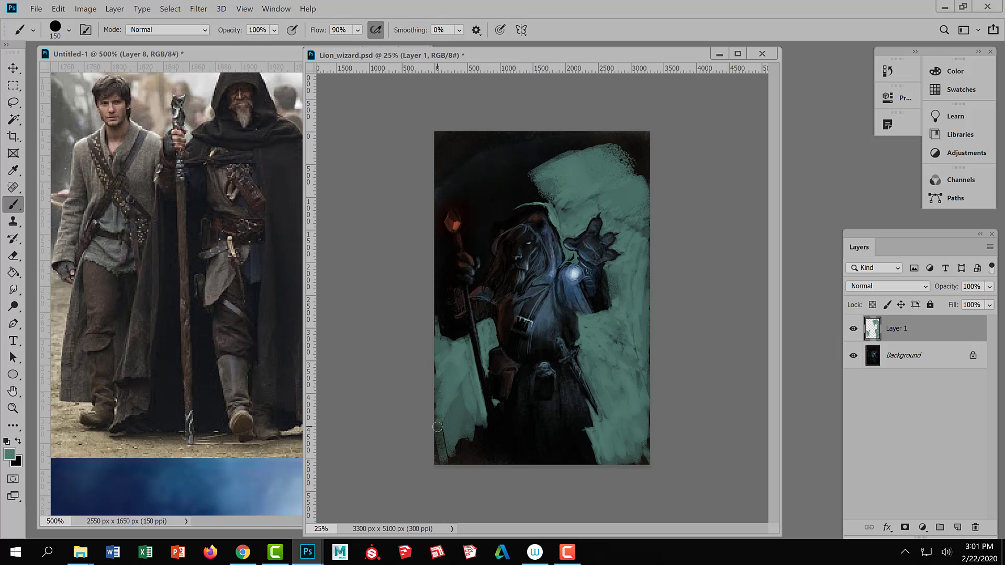
- Trace green along the robe's edge below the staff and fill the remaining lower corner with a 125 px brush
key("bracketleft")
key("bracketleft")
key("bracketleft")
key("bracketleft")
mouse_move(490, 443)
left_mouse_down()
mouse_move(479, 469)
mouse_move(481, 430)
mouse_move(487, 453)
mouse_move(473, 419)
mouse_move(461, 470)
mouse_move(458, 430)
mouse_move(451, 466)
mouse_move(473, 440)
mouse_move(467, 455)
mouse_move(480, 410)
mouse_move(461, 468)
mouse_move(446, 403)
mouse_move(460, 391)
mouse_move(468, 429)
mouse_move(453, 465)
mouse_move(471, 448)
mouse_move(468, 404)
mouse_move(578, 428)
mouse_move(492, 442)
left_mouse_up()
key("bracketright")
key("bracketright")
key("bracketright")
key("bracketright")
key("bracketright")
key("bracketright")
key("bracketright")
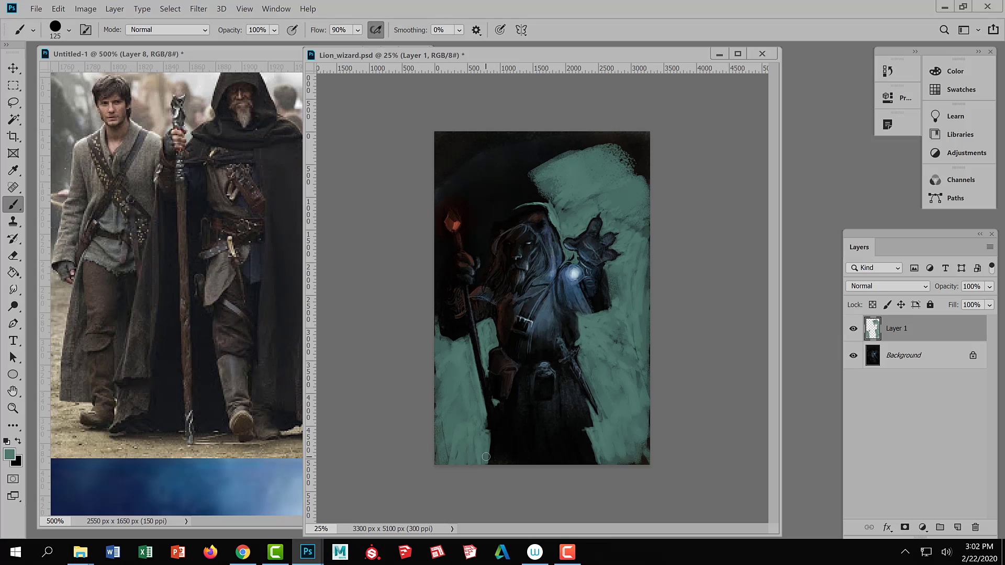
- Paint a green gap in the middle of the robe's hem with a 60 px brush and cover the dark patch in the opposite lower corner
key("bracketleft")
key("bracketleft")
key("bracketleft")
key("e")
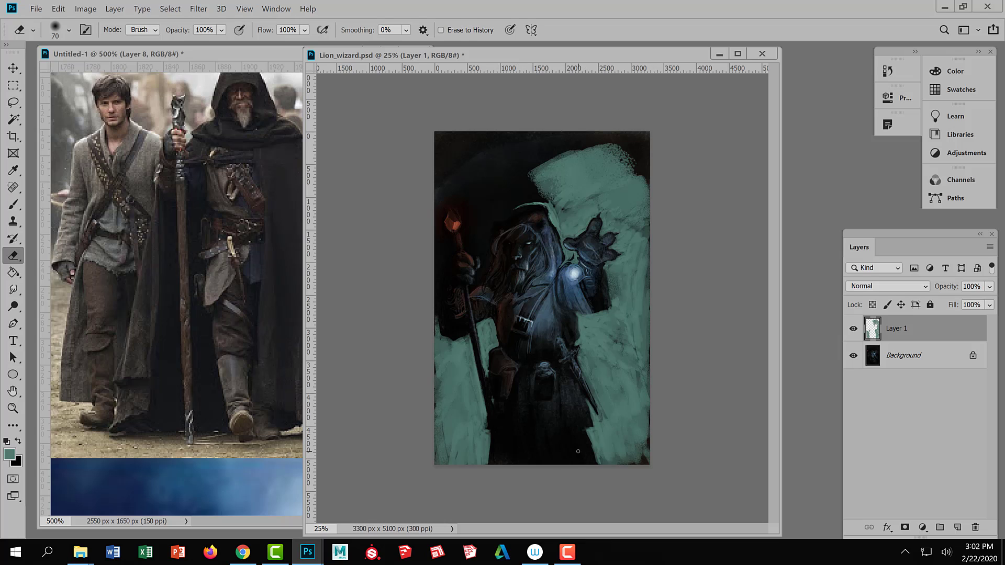
key("b")
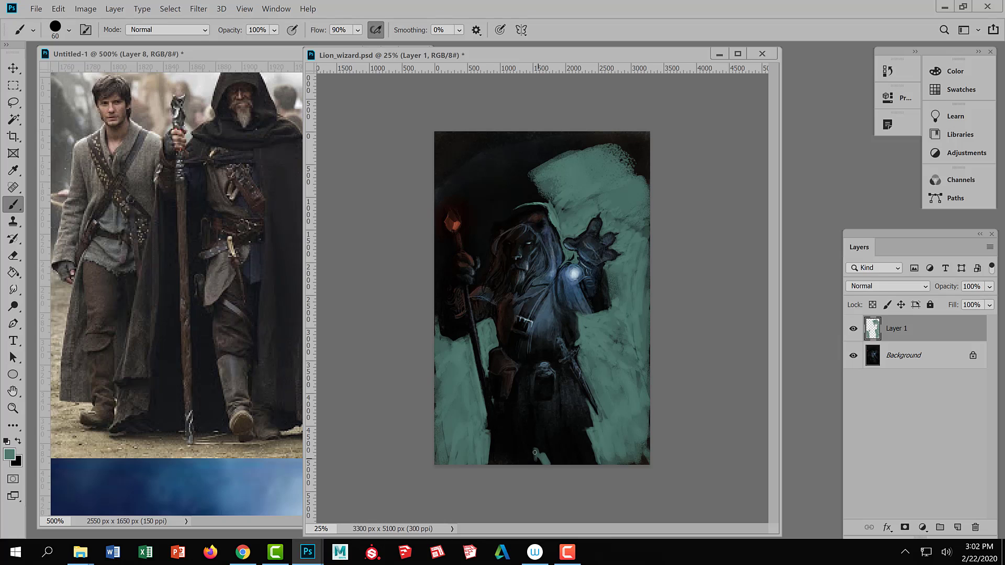
mouse_move(541, 455)
left_mouse_down()
mouse_move(544, 485)
mouse_move(532, 462)
left_mouse_up()
left_click_drag(633, 459, 648, 448)
- Paint green around the outer edge of the staff-holding arm up to the hand with 30 and 25 px brushes
key("bracketleft")
key("bracketleft")
key("bracketleft")
key("bracketleft")
key("bracketleft")
key("bracketleft")
key("bracketright")
mouse_move(435, 300)
left_mouse_down()
mouse_move(436, 315)
mouse_move(437, 292)
mouse_move(435, 313)
left_mouse_up()
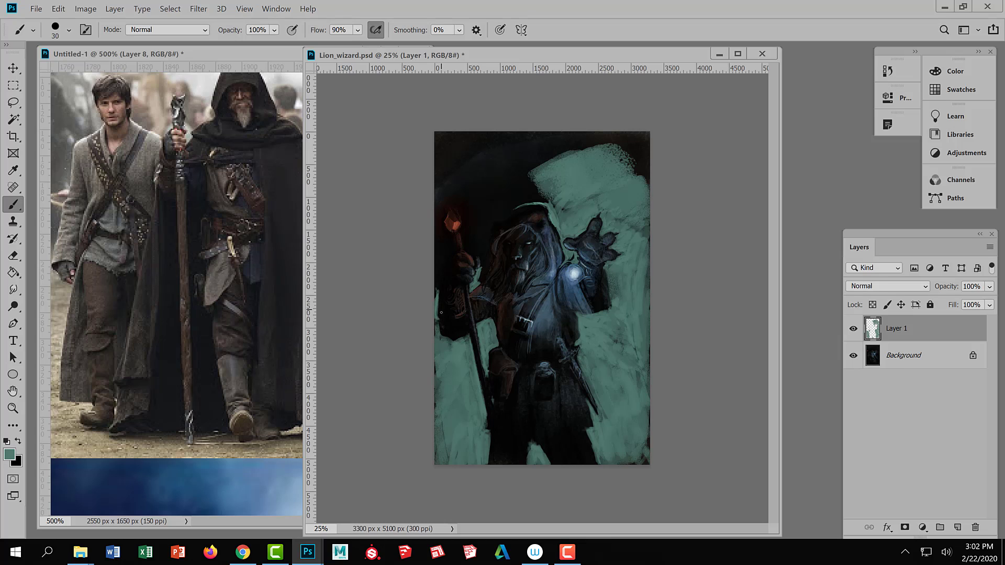
left_click_drag(438, 308, 443, 285)
mouse_move(435, 272)
left_mouse_down()
mouse_move(436, 293)
mouse_move(436, 254)
mouse_move(444, 264)
mouse_move(437, 254)
mouse_move(429, 262)
left_mouse_up()
key("bracketright")
key("bracketleft")
key("bracketleft")
key("bracketleft")
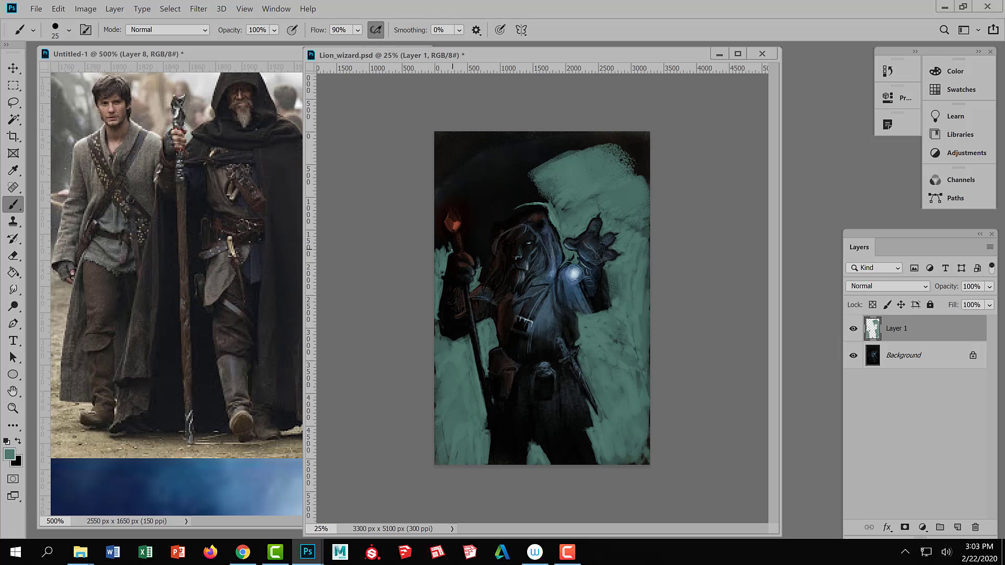
- Paint green along both sides of the staff between the gripping hand and the crystal with a 30 px brush
key("bracketright")
key("bracketright")
key("bracketright")
key("ctrl+plus")
key("ctrl+plus")
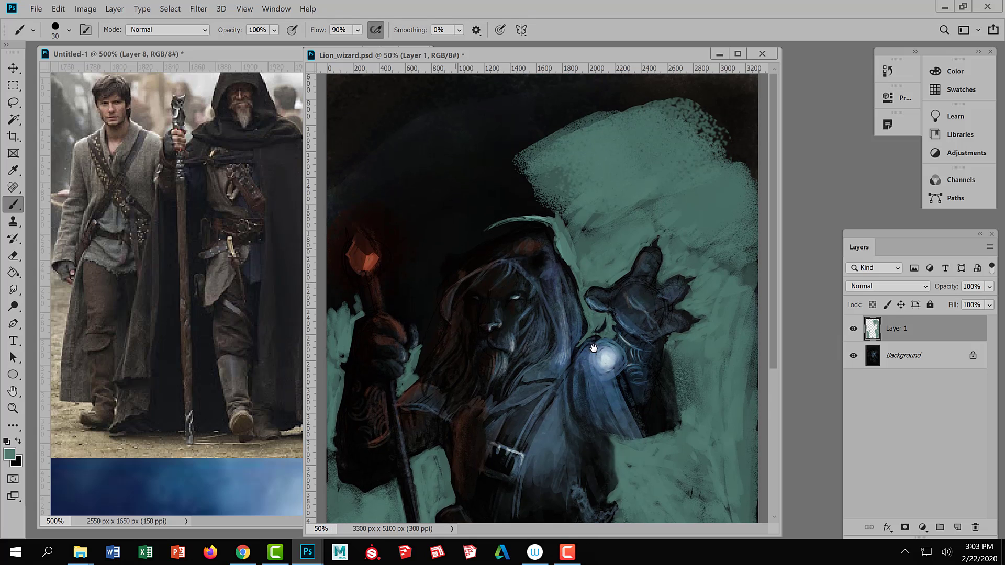
left_click_drag(364, 303, 358, 287)
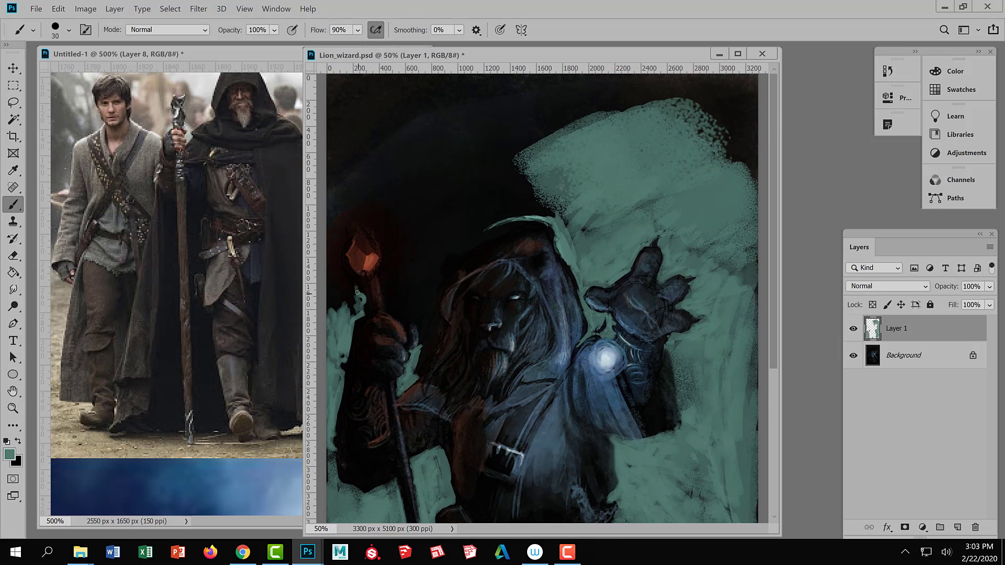
right_click(381, 286)
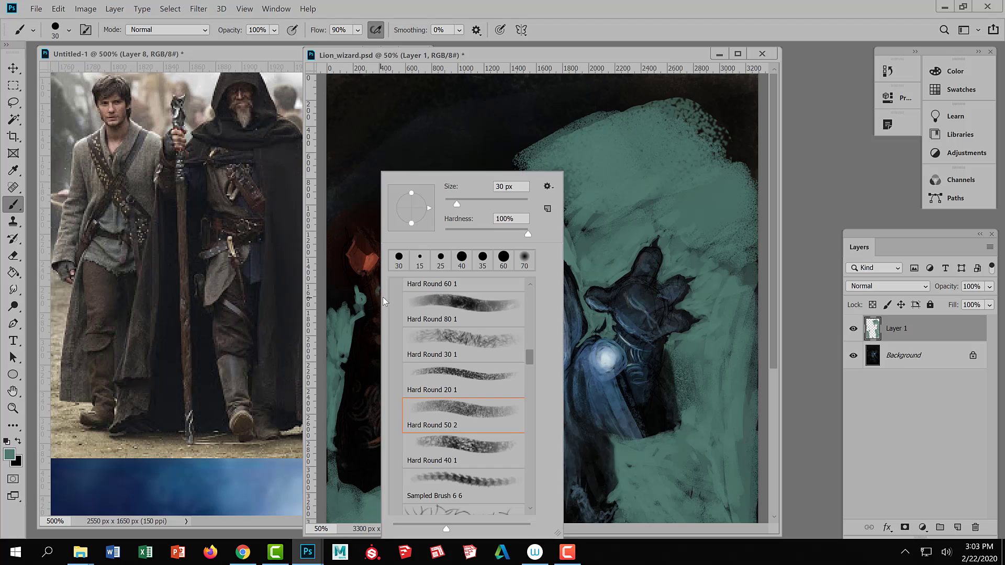
left_click(385, 302)
mouse_move(379, 292)
left_mouse_down()
mouse_move(423, 326)
mouse_move(420, 347)
mouse_move(421, 325)
mouse_move(404, 314)
mouse_move(358, 306)
left_mouse_up()
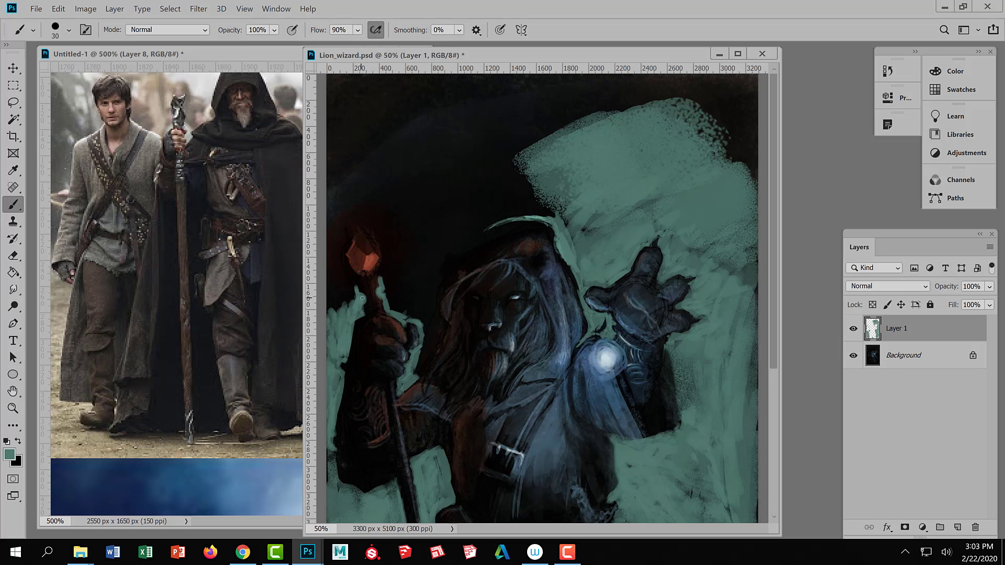
left_click_drag(355, 307, 353, 282)
left_click(354, 284)
- Outline the red staff crystal in green with a 20 px brush and fill the background around it, enlarging the brush to 40 px
key("bracketleft")
key("bracketleft")
mouse_move(344, 253)
left_mouse_down()
mouse_move(357, 227)
mouse_move(352, 236)
mouse_move(357, 228)
mouse_move(375, 244)
mouse_move(370, 234)
mouse_move(379, 268)
left_mouse_up()
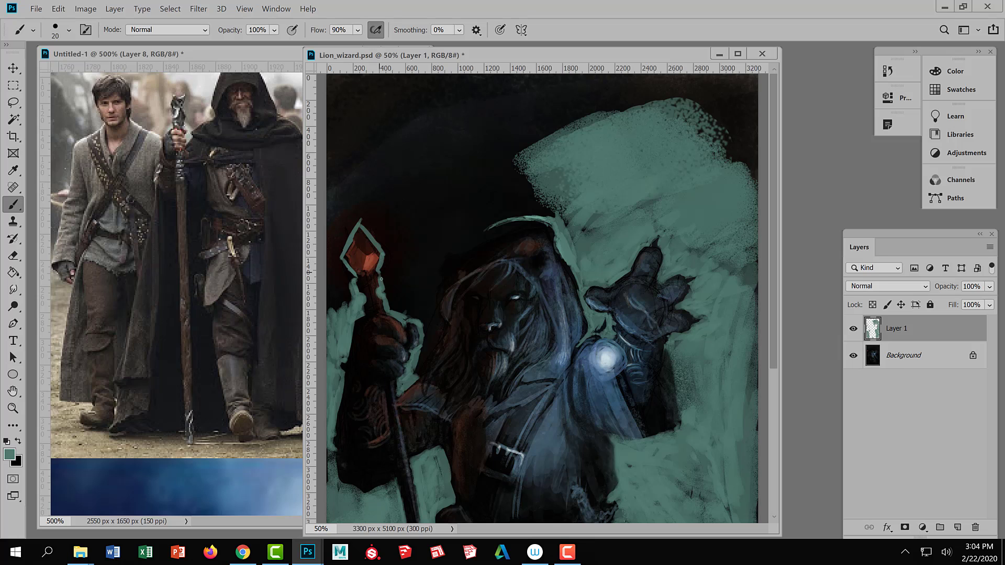
mouse_move(384, 283)
left_mouse_down()
mouse_move(388, 260)
mouse_move(394, 299)
mouse_move(385, 291)
mouse_move(399, 305)
mouse_move(391, 299)
mouse_move(400, 265)
mouse_move(353, 280)
mouse_move(340, 267)
mouse_move(334, 319)
mouse_move(335, 250)
mouse_move(333, 267)
mouse_move(355, 213)
mouse_move(328, 256)
mouse_move(345, 217)
mouse_move(324, 237)
mouse_move(334, 281)
mouse_move(340, 228)
mouse_move(342, 243)
mouse_move(398, 179)
mouse_move(384, 229)
mouse_move(364, 222)
mouse_move(395, 255)
mouse_move(369, 204)
mouse_move(379, 231)
mouse_move(349, 215)
mouse_move(381, 226)
mouse_move(402, 271)
mouse_move(404, 231)
left_mouse_up()
key("bracketright")
key("bracketright")
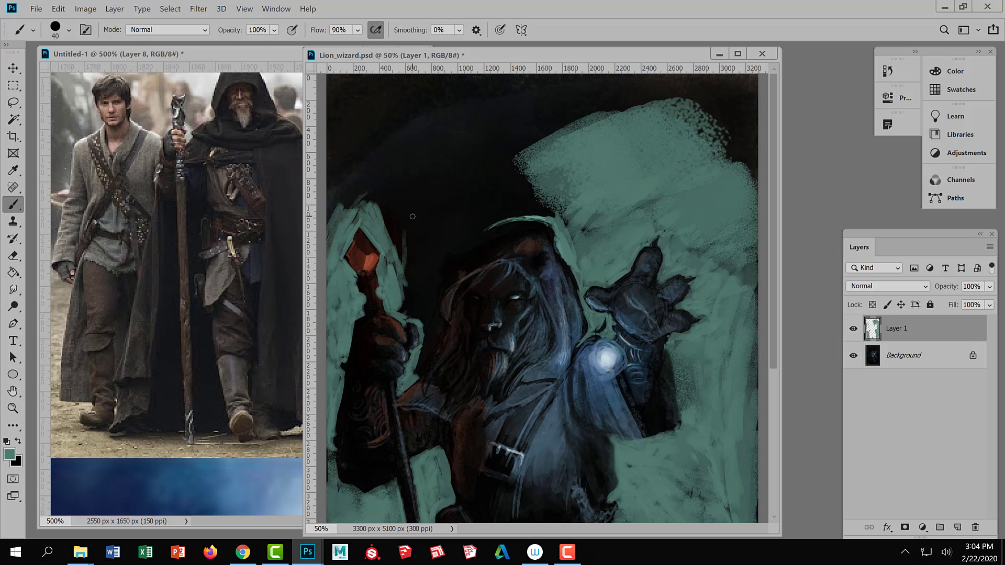
- Trace a green edge around the hood from its top down the staff side, with the brush between 9 and 20 px
key("ctrl+minus")
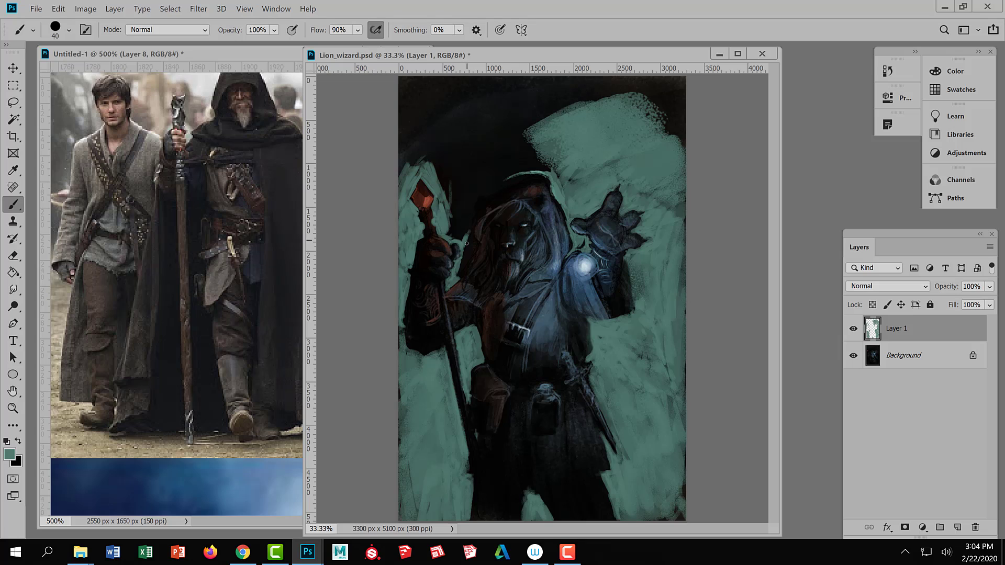
key("bracketleft")
key("bracketleft")
key("bracketleft")
right_click(461, 267)
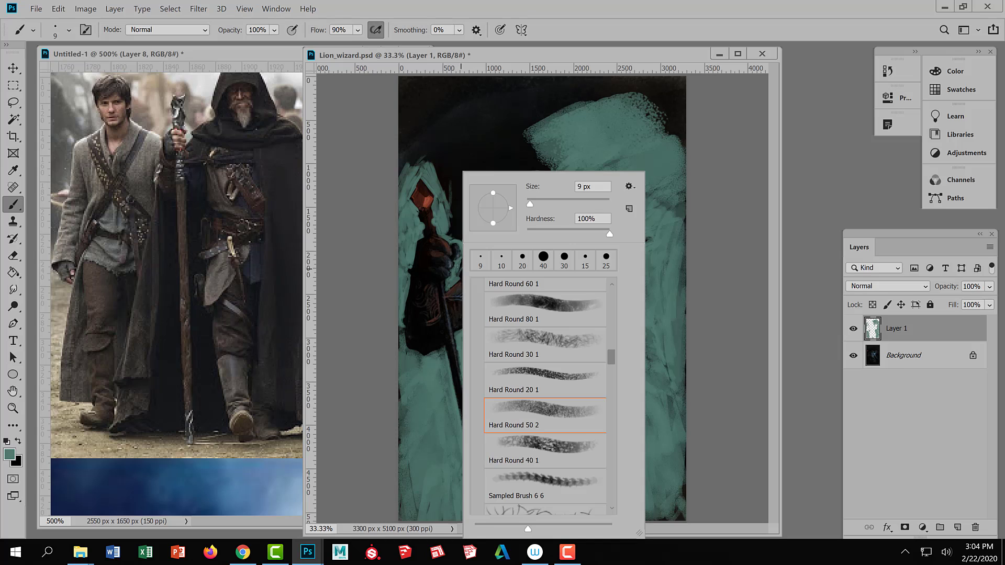
key("Escape")
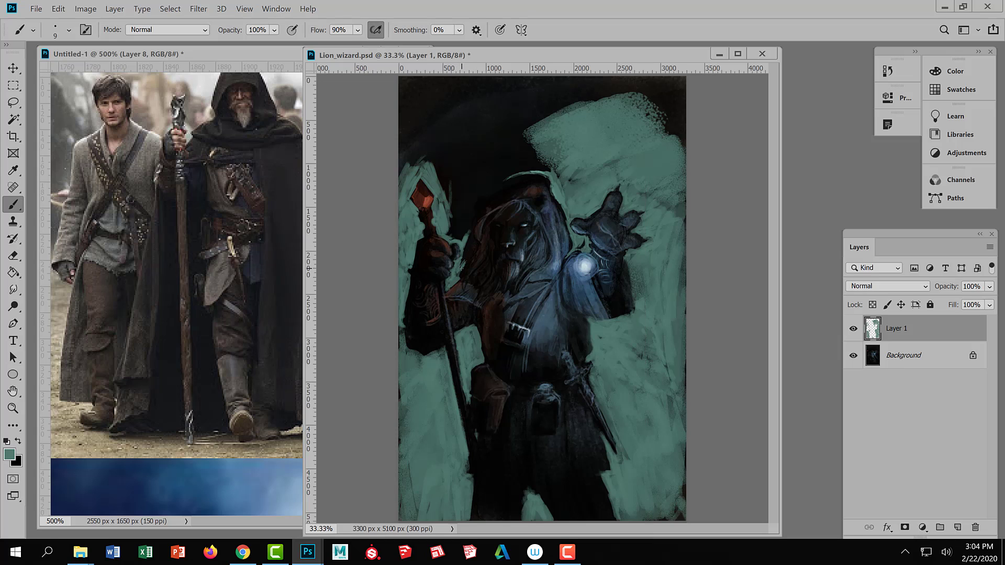
key("bracketright")
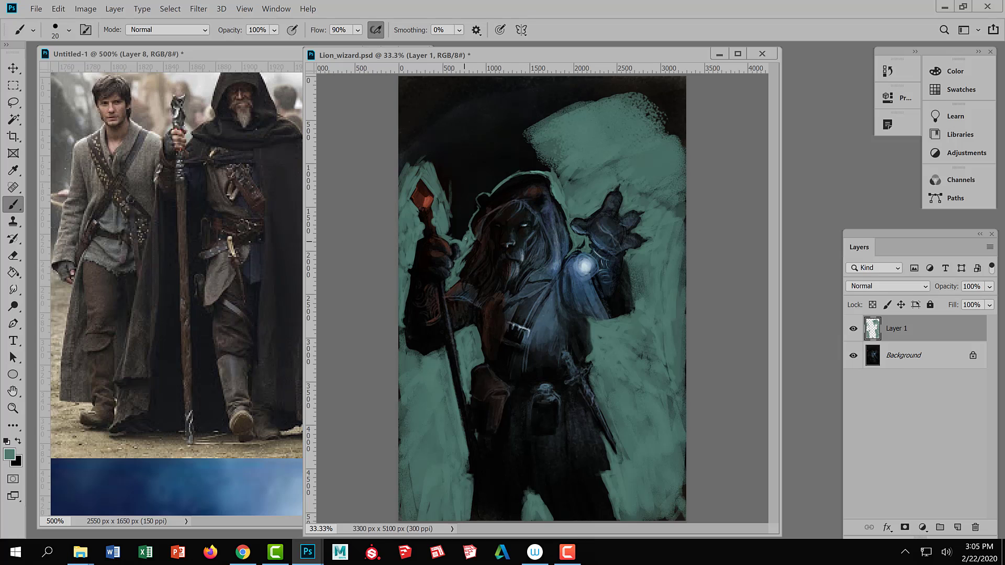
- Fill the dark area between the staff and the hood with green up to the existing upper patch, using a brush of about 80 px
key("bracketright")
key("bracketright")
key("bracketright")
key("bracketright")
key("bracketright")
mouse_move(456, 239)
left_mouse_down()
mouse_move(476, 207)
mouse_move(460, 235)
mouse_move(446, 227)
mouse_move(460, 235)
mouse_move(460, 218)
mouse_move(452, 230)
mouse_move(444, 206)
mouse_move(449, 176)
mouse_move(453, 219)
mouse_move(460, 185)
mouse_move(470, 209)
mouse_move(473, 178)
mouse_move(488, 179)
mouse_move(473, 200)
mouse_move(500, 171)
mouse_move(482, 191)
mouse_move(494, 179)
mouse_move(500, 187)
mouse_move(513, 170)
mouse_move(499, 181)
mouse_move(489, 174)
mouse_move(512, 147)
mouse_move(482, 176)
mouse_move(554, 169)
mouse_move(497, 147)
mouse_move(524, 136)
mouse_move(474, 162)
mouse_move(456, 209)
mouse_move(527, 142)
left_mouse_up()
key("bracketleft")
key("bracketleft")
key("bracketleft")
key("bracketright")
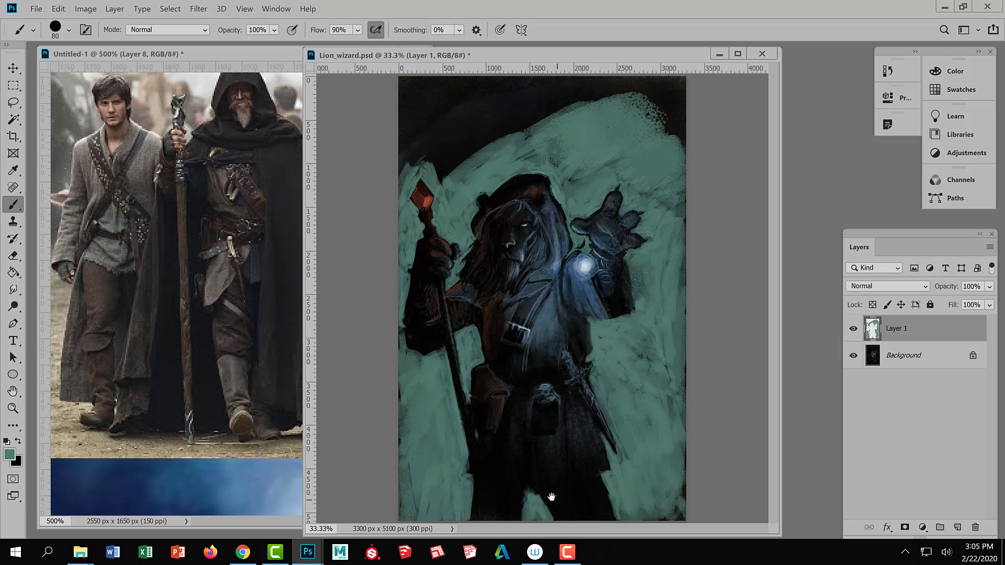
- Examine the cloaked man's leg and boot up close in the reference photo
left_click(238, 323, "ctrl")
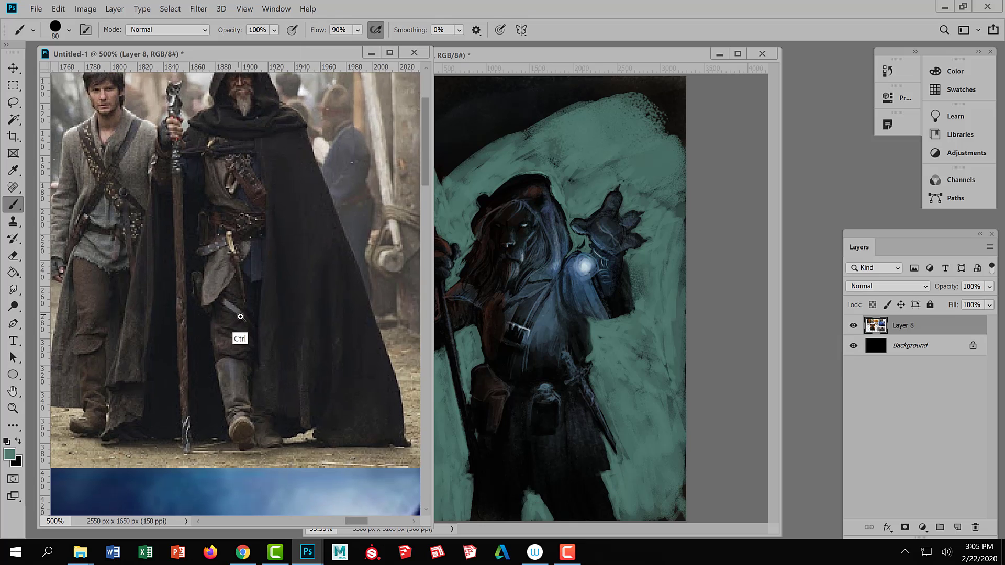
left_click(238, 318, "ctrl")
left_click(238, 313, "ctrl")
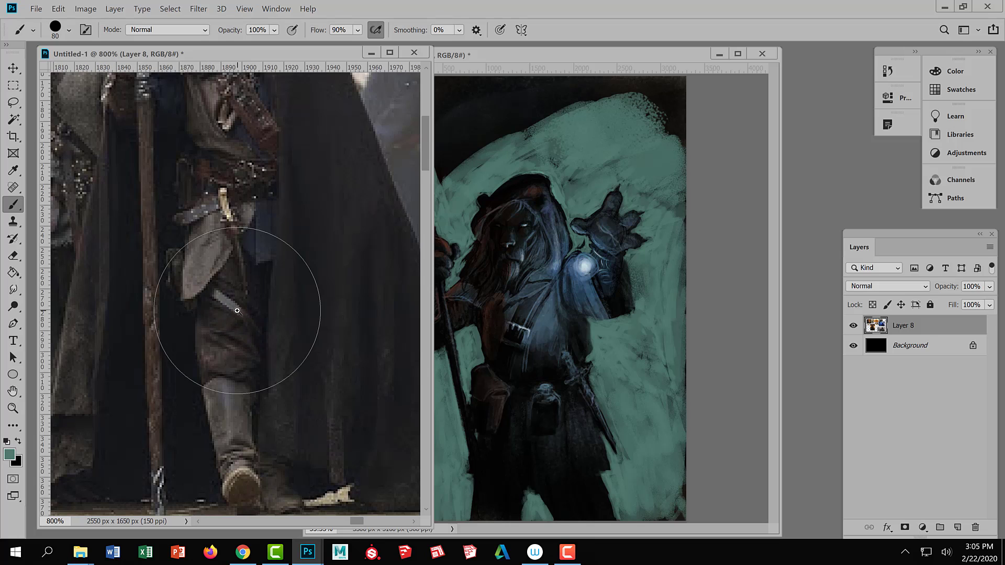
left_click(643, 63)
- Fill the remaining dark background above the wizard out to the canvas edges with green, enlarging the brush to 125 px
left_click(594, 290, "ctrl+alt")
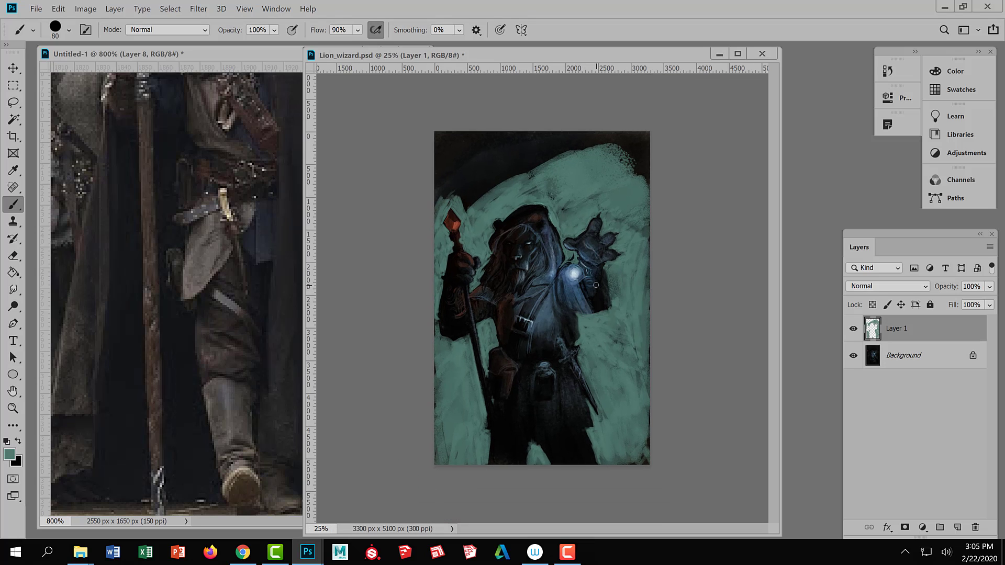
key("bracketleft")
key("bracketleft")
key("bracketleft")
key("bracketleft")
key("bracketright")
key("bracketright")
key("bracketright")
key("bracketright")
key("bracketright")
mouse_move(490, 210)
left_mouse_down()
mouse_move(461, 173)
mouse_move(456, 136)
mouse_move(489, 131)
mouse_move(585, 150)
mouse_move(589, 162)
left_mouse_up()
key("bracketright")
key("bracketright")
mouse_move(561, 147)
left_mouse_down()
mouse_move(481, 198)
mouse_move(521, 145)
mouse_move(426, 209)
mouse_move(485, 130)
mouse_move(429, 167)
mouse_move(455, 122)
mouse_move(441, 200)
mouse_move(470, 171)
mouse_move(466, 212)
mouse_move(465, 198)
mouse_move(470, 215)
mouse_move(485, 217)
mouse_move(521, 159)
mouse_move(519, 185)
mouse_move(548, 151)
mouse_move(544, 135)
mouse_move(513, 146)
mouse_move(519, 131)
mouse_move(445, 176)
mouse_move(512, 134)
mouse_move(598, 136)
mouse_move(574, 159)
mouse_move(641, 140)
mouse_move(612, 179)
mouse_move(644, 156)
mouse_move(633, 172)
mouse_move(639, 183)
mouse_move(651, 169)
mouse_move(651, 248)
mouse_move(638, 164)
mouse_move(605, 153)
mouse_move(603, 123)
mouse_move(521, 154)
mouse_move(487, 134)
mouse_move(449, 138)
mouse_move(449, 192)
left_mouse_up()
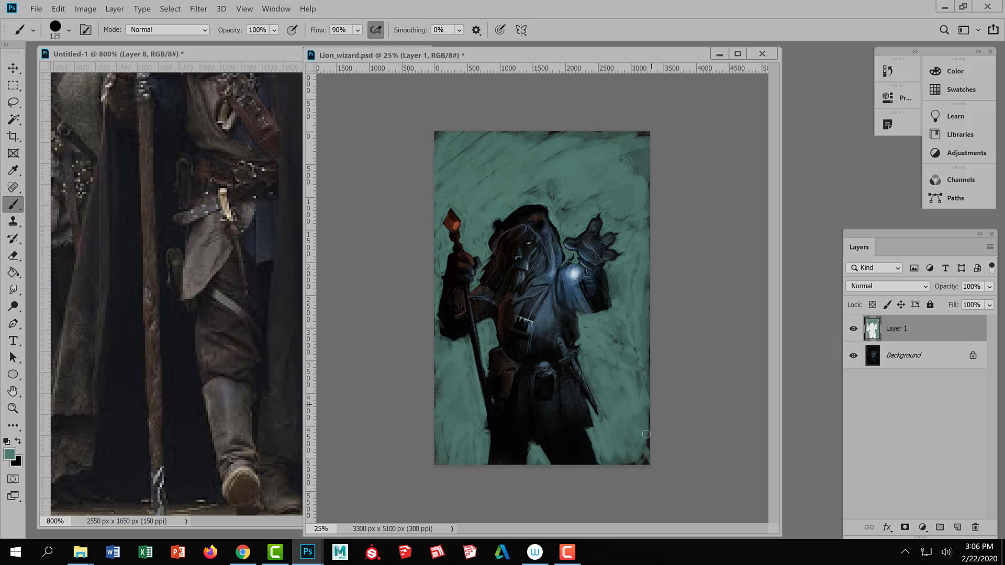
key("bracketleft")
key("bracketleft")
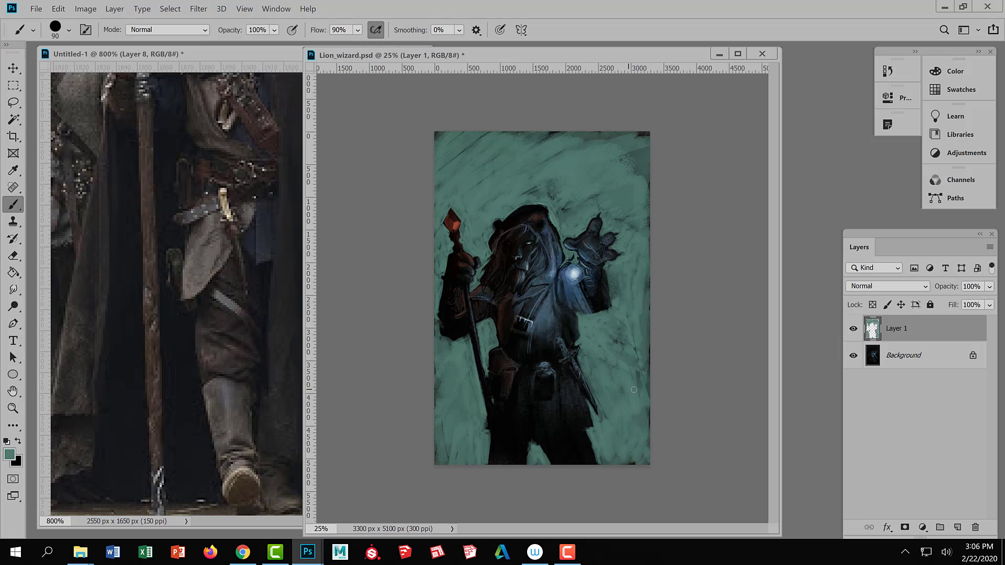
- Refine the green background around the raised hand, forearm and glowing orb with a smaller brush
key("ctrl+plus")
key("ctrl+plus")
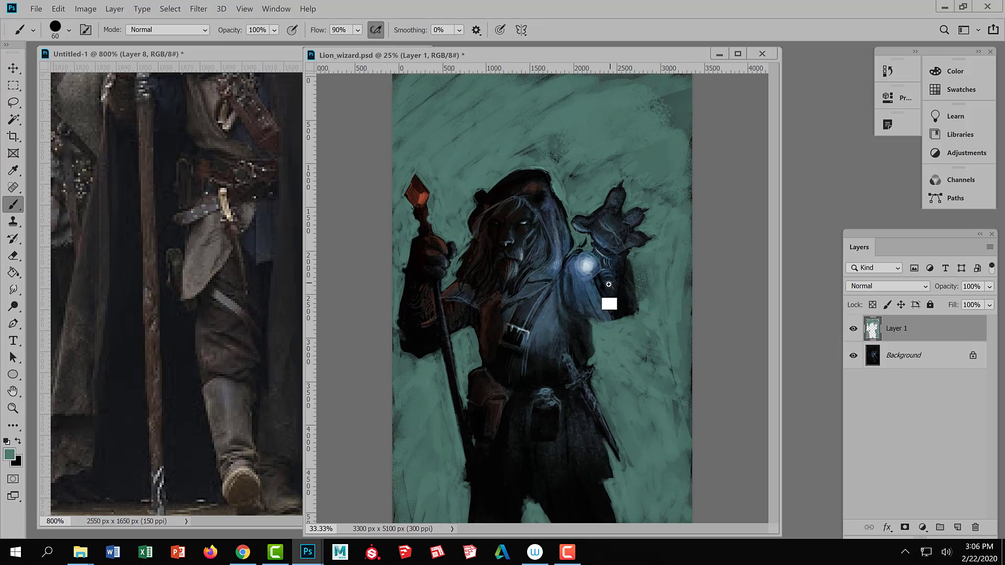
key("bracketleft")
key("bracketleft")
key("bracketleft")
key("bracketleft")
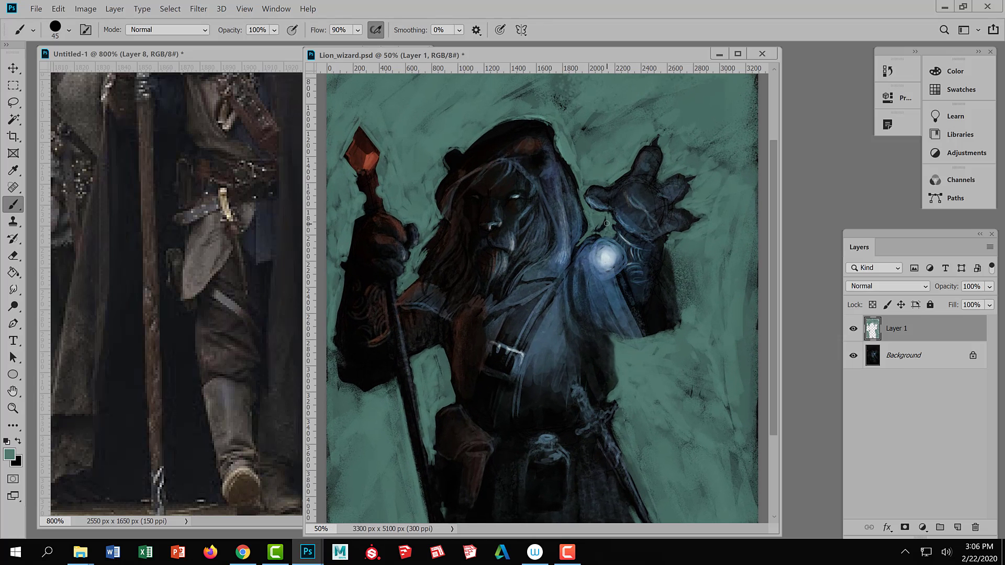
key("bracketleft")
right_click(617, 233)
key("Escape")
left_click_drag(617, 240, 621, 237)
right_click(579, 244)
key("Escape")
- Reshape the silhouette at the sleeves and robe hem by alternating a 70 px eraser with a 25 px green brush
key("e")
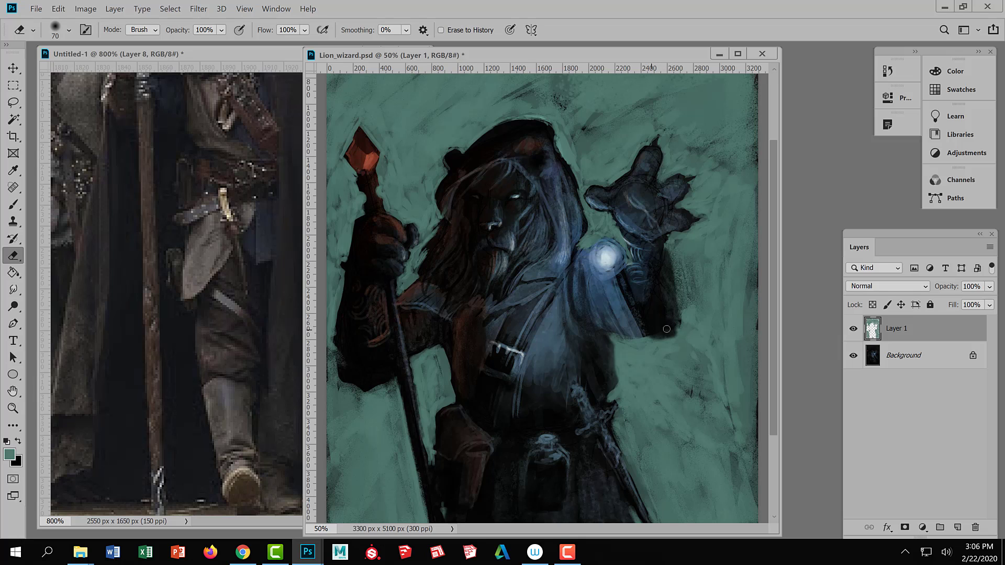
left_click(661, 342, "ctrl+alt")
scroll(662, 343, "down", 2)
scroll(608, 335, "up", 2)
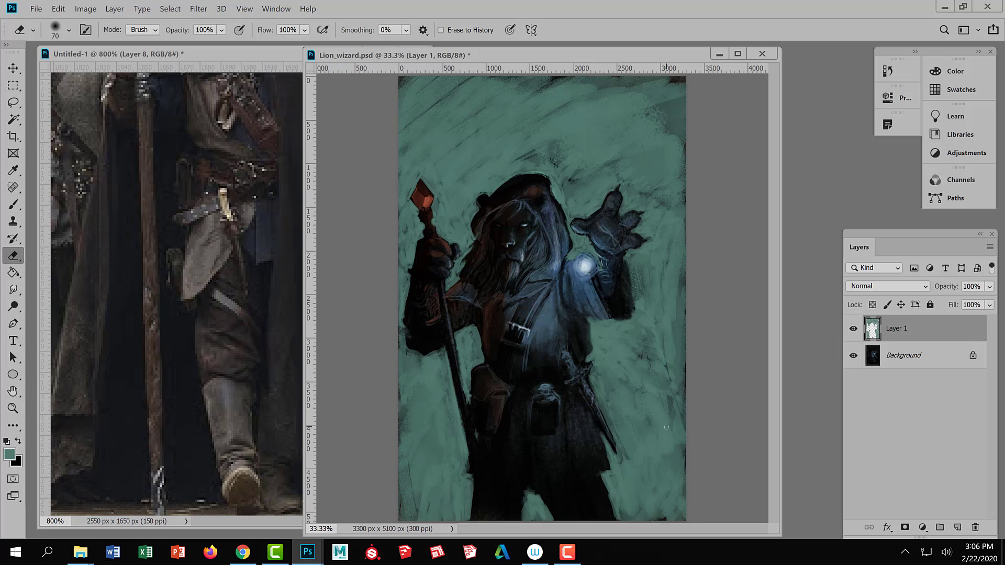
scroll(607, 367, "down", 3)
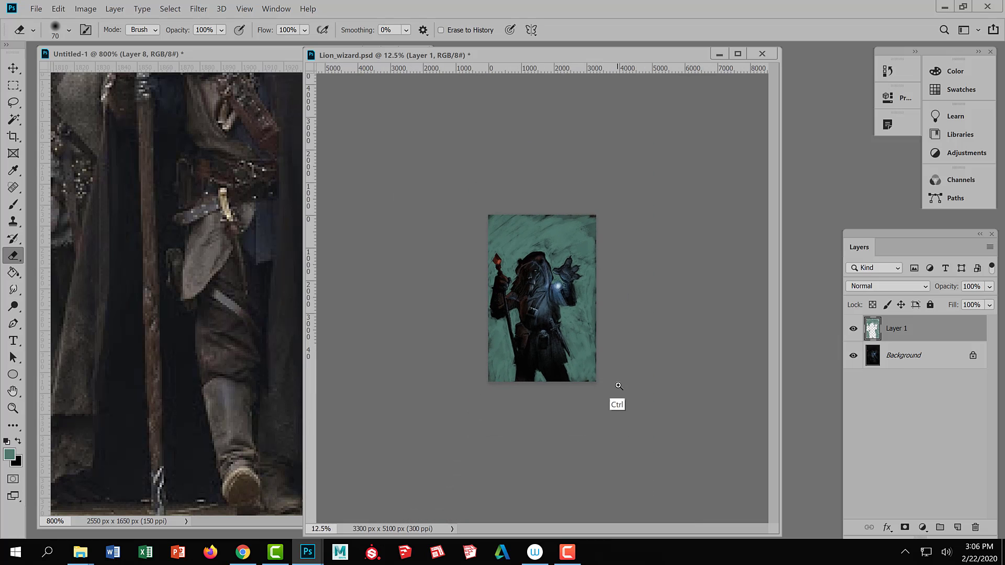
scroll(616, 393, "up", 2)
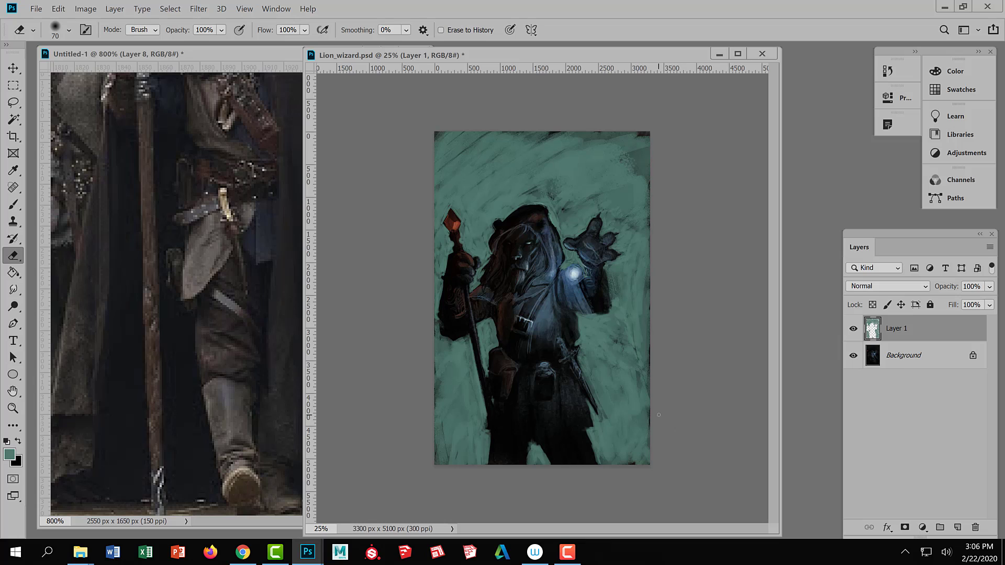
key("b")
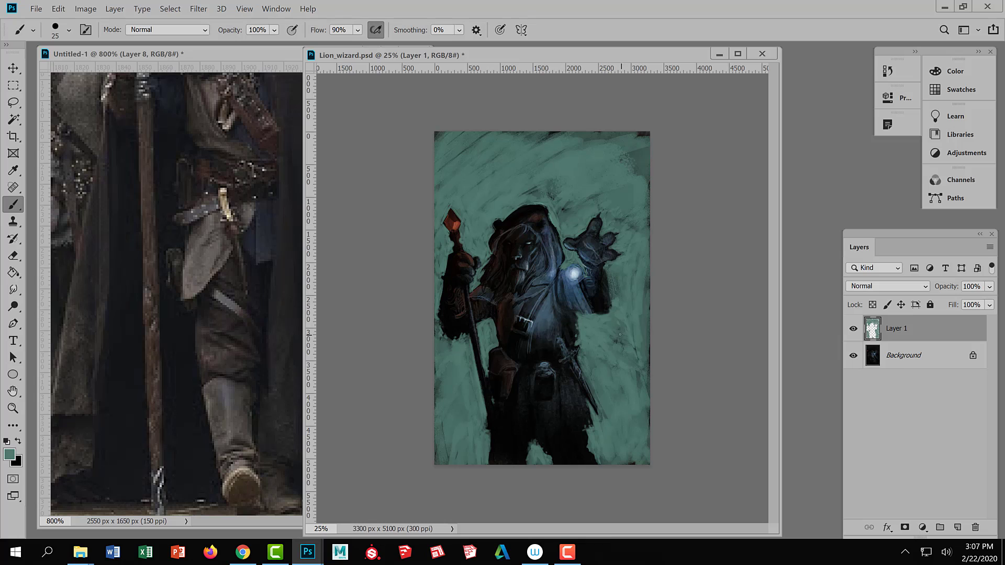
key("e")
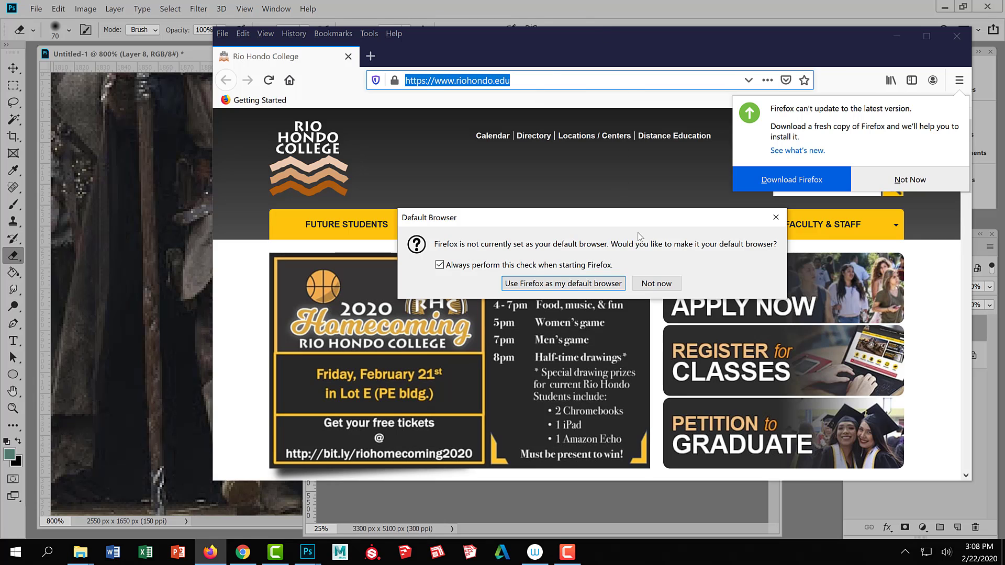
- In Firefox, decline making it the default browser and search Google Images for "bernie fuchs art"
left_click(657, 283)
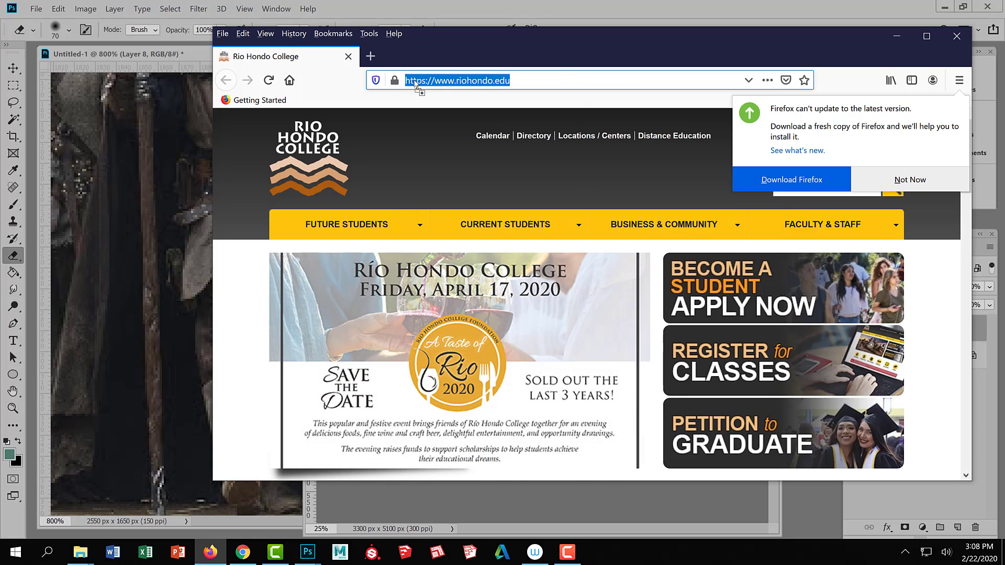
left_click_drag(417, 84, 524, 85)
type("ber")
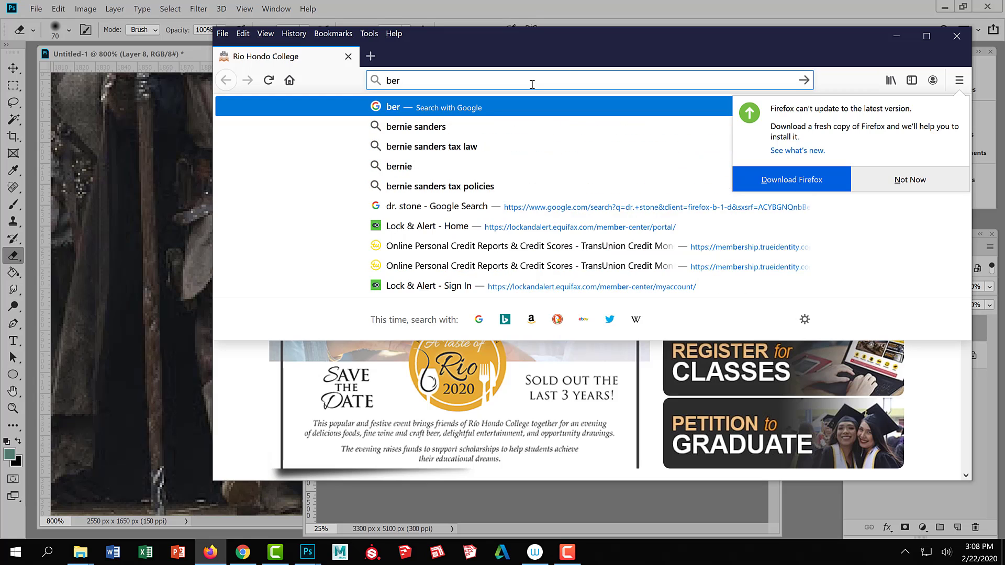
type("nie fuc")
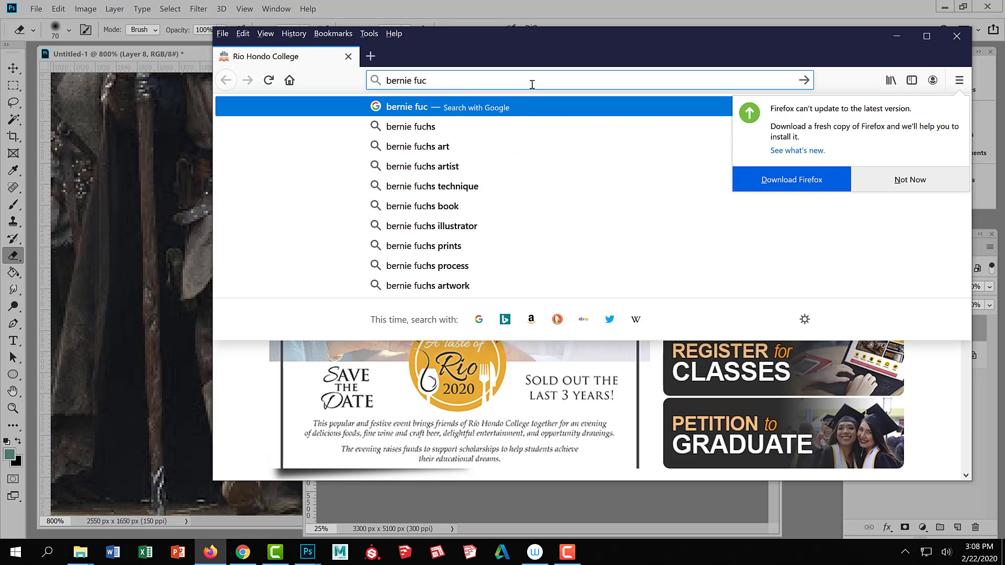
type("hs")
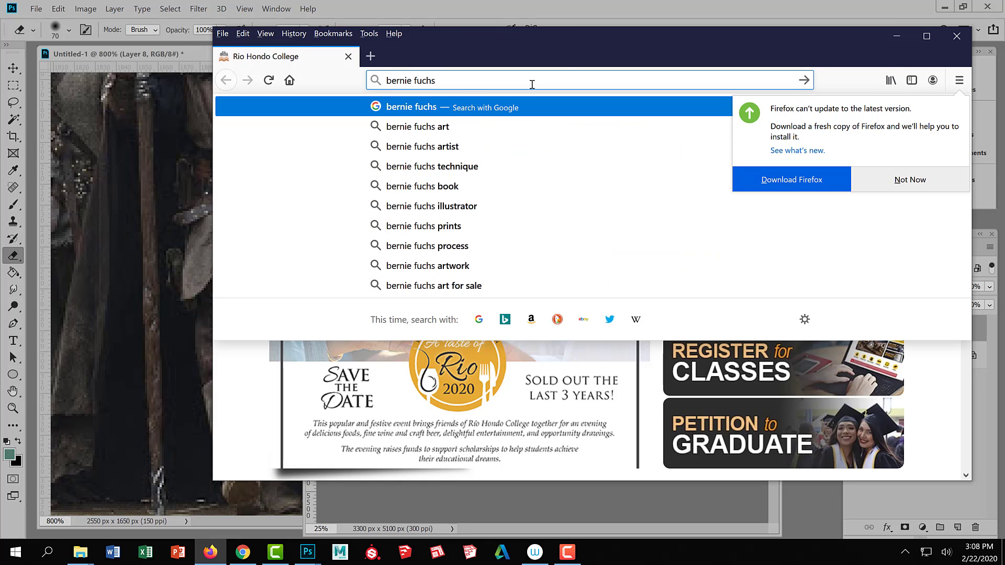
left_click(498, 128)
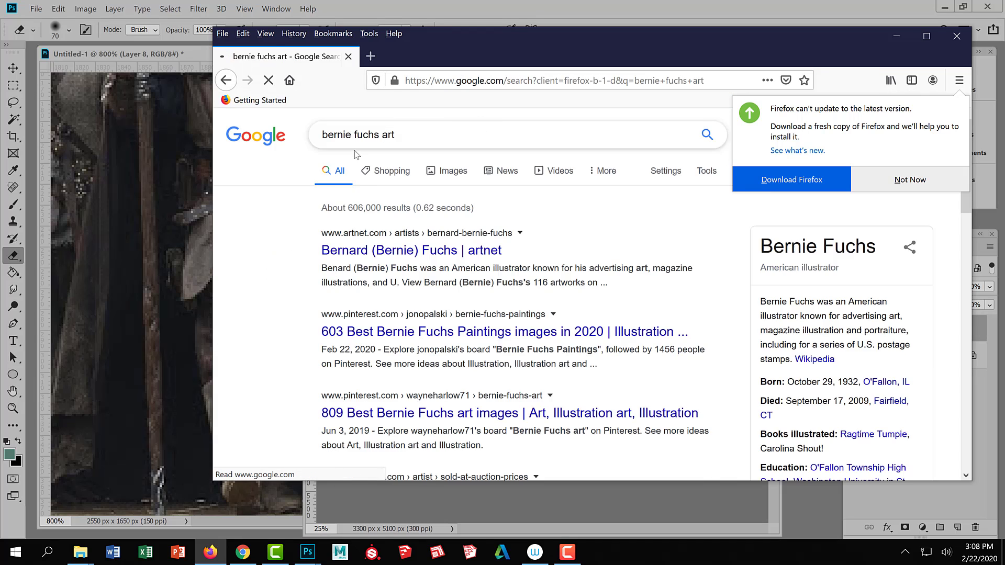
left_click(455, 184)
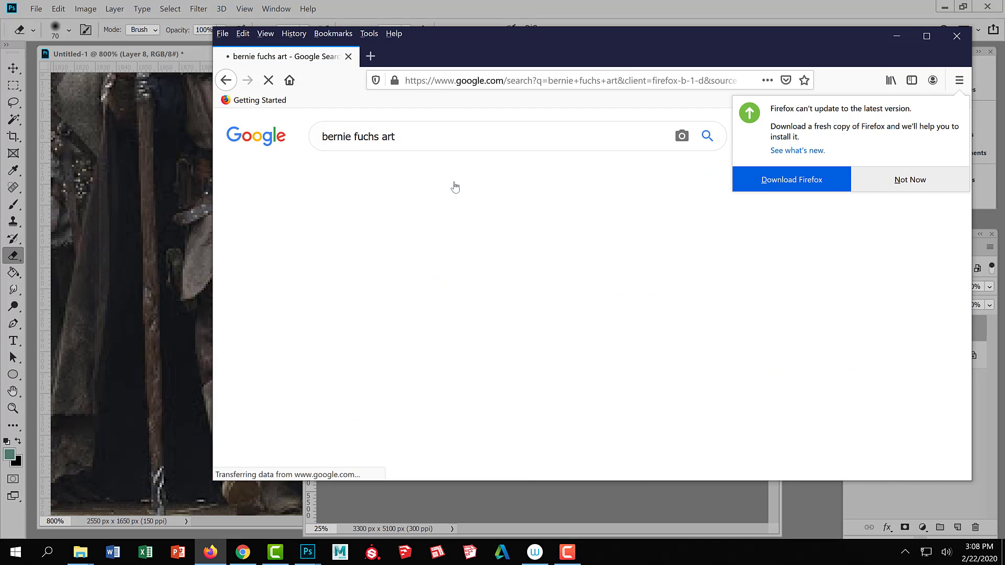
- Browse the image results, preview the framed portrait from illustratedgallery.com and dismiss the Firefox update notice
scroll(480, 367, "down", 2)
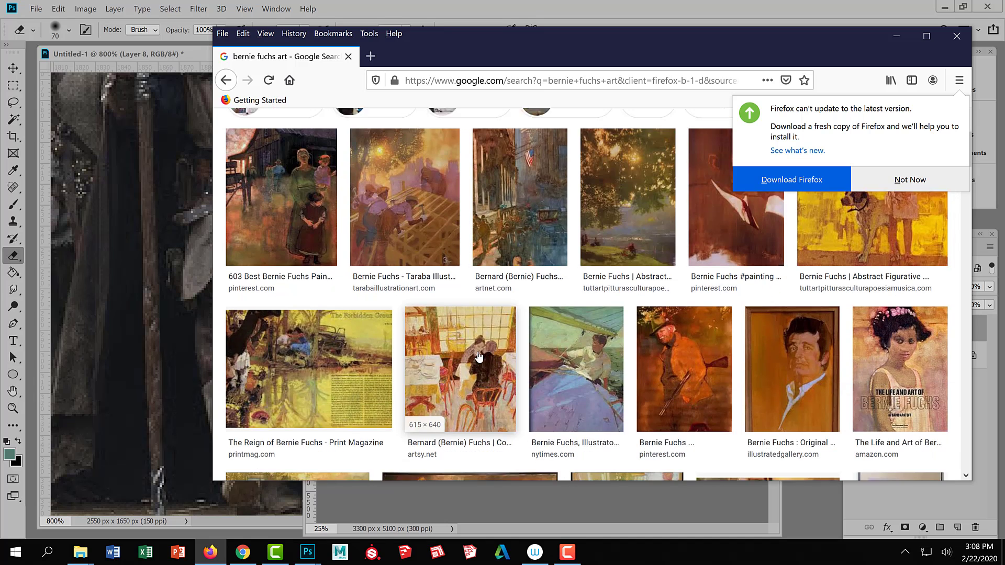
scroll(479, 356, "down", 1)
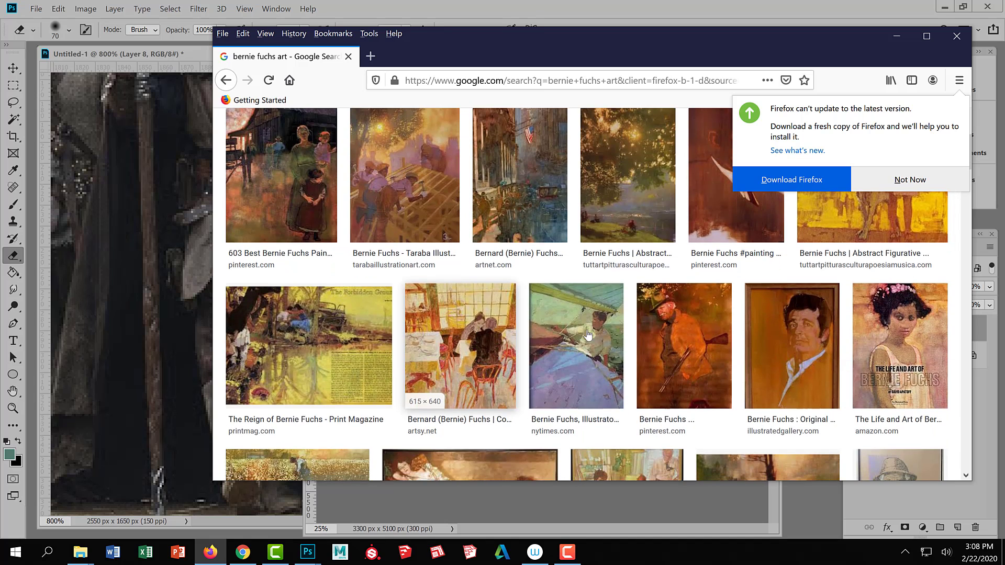
left_click(804, 320)
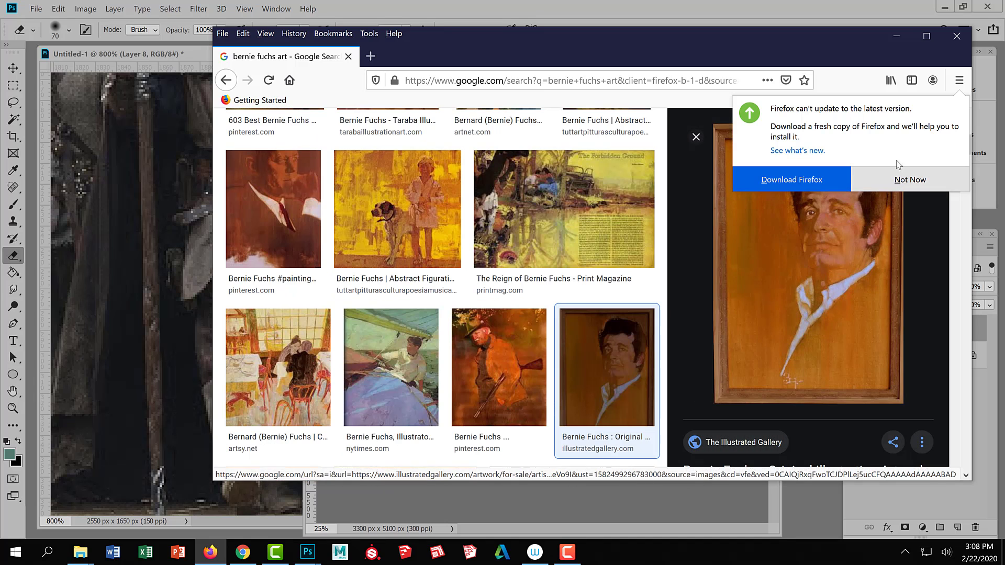
left_click(921, 184)
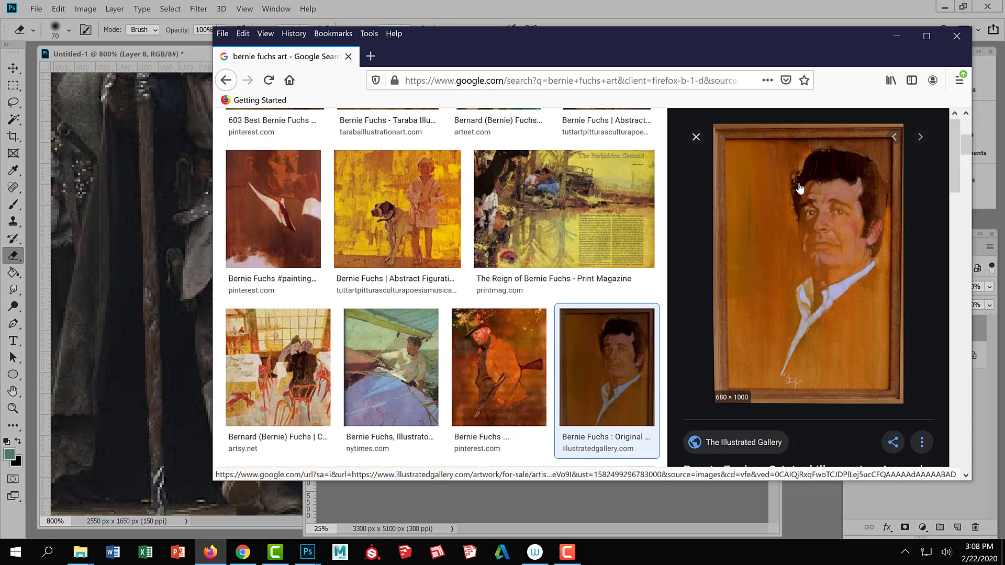
scroll(535, 344, "down", 5)
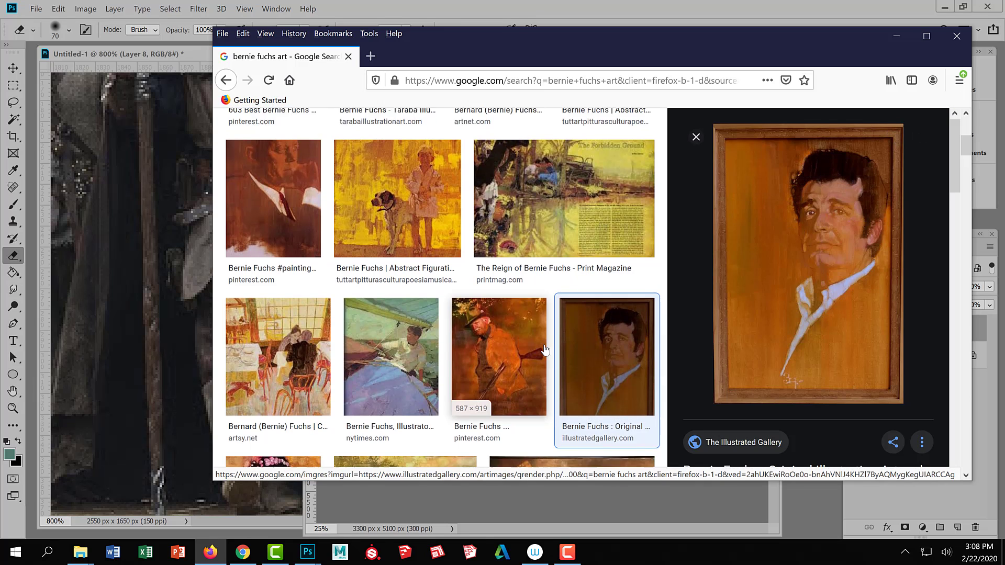
- Preview the Comic Art Fans painting and the 1stDibs tennis illustration in the Bernie Fuchs image results
scroll(535, 344, "down", 1)
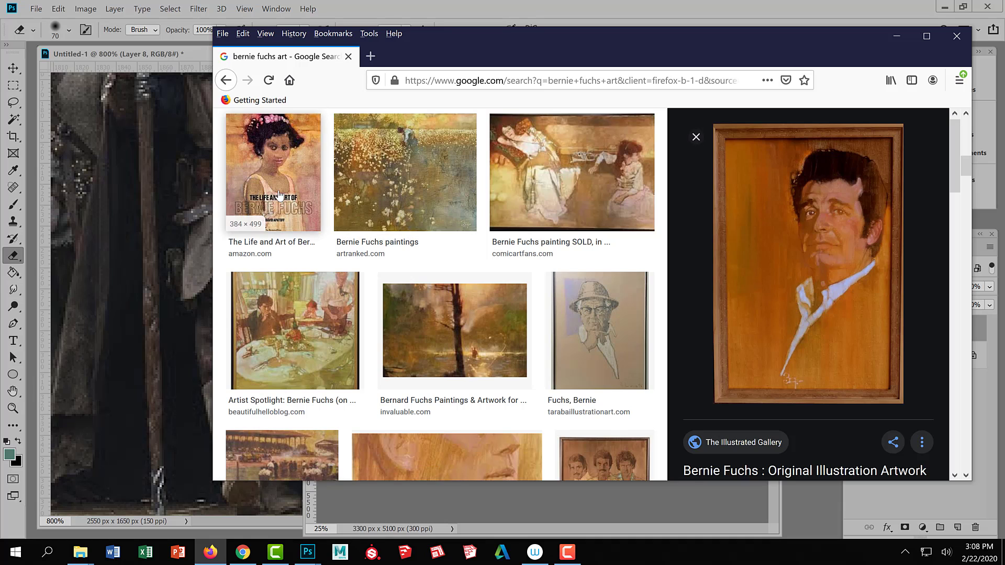
left_click(545, 170)
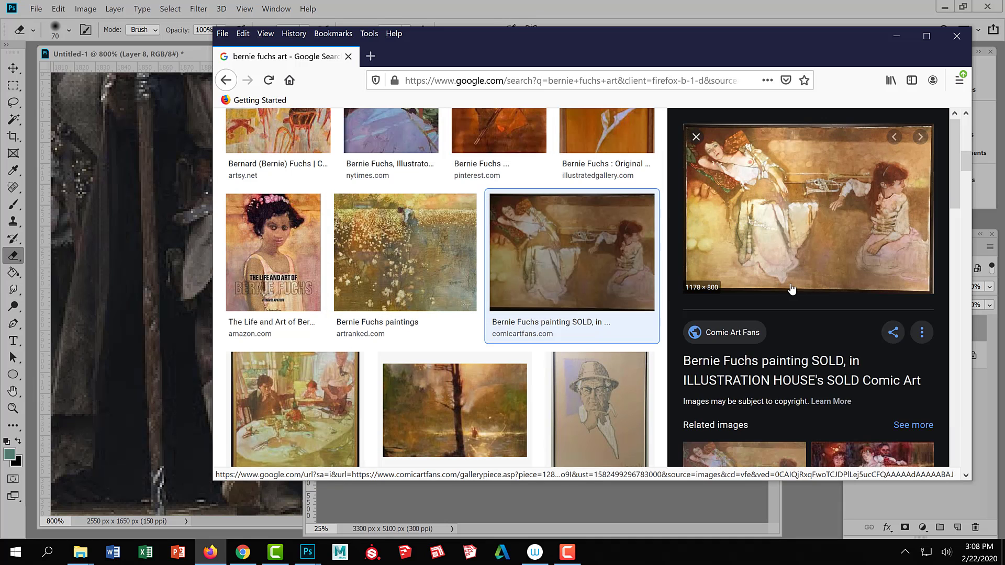
scroll(585, 325, "down", 2)
scroll(584, 325, "down", 5)
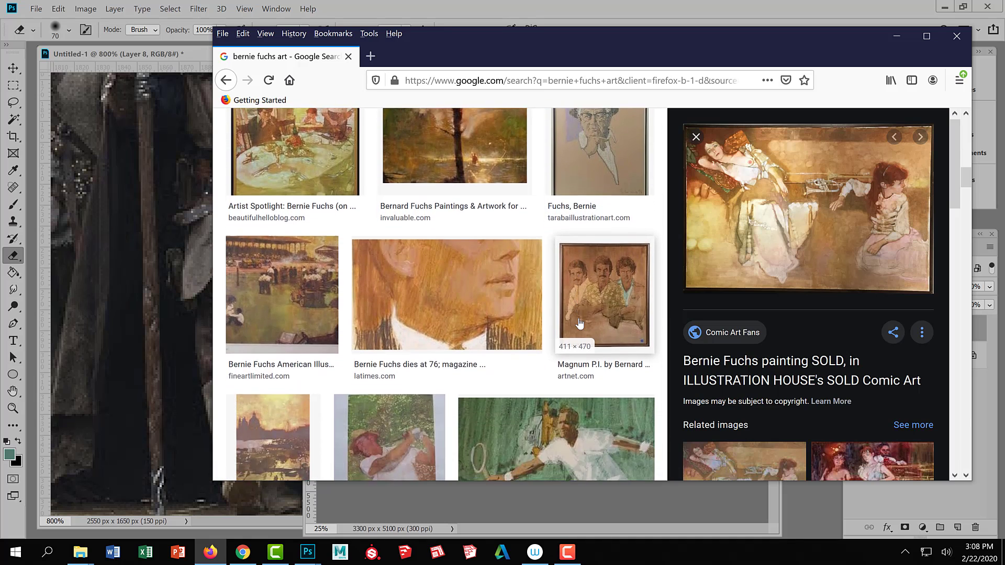
left_click(579, 324)
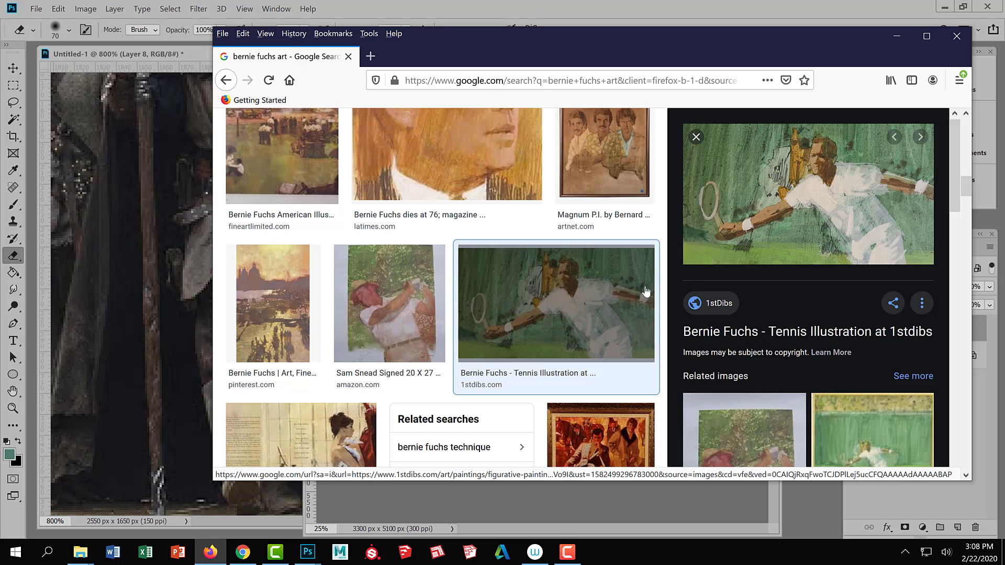
- Preview the Arnold Palmer golf painting from Pinterest and the orange forest scene from MutualArt
scroll(456, 322, "down", 2)
scroll(456, 321, "down", 4)
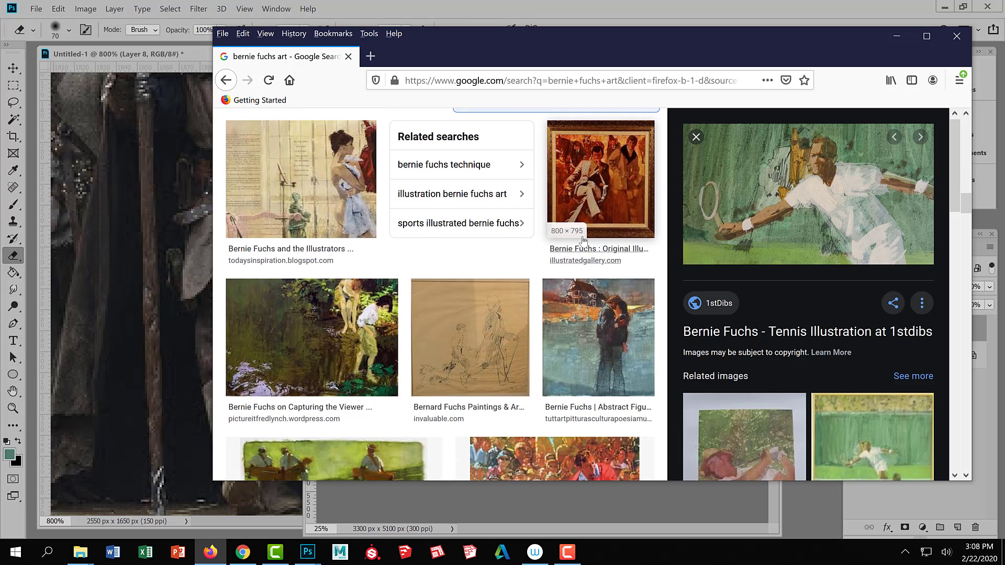
scroll(484, 319, "down", 1)
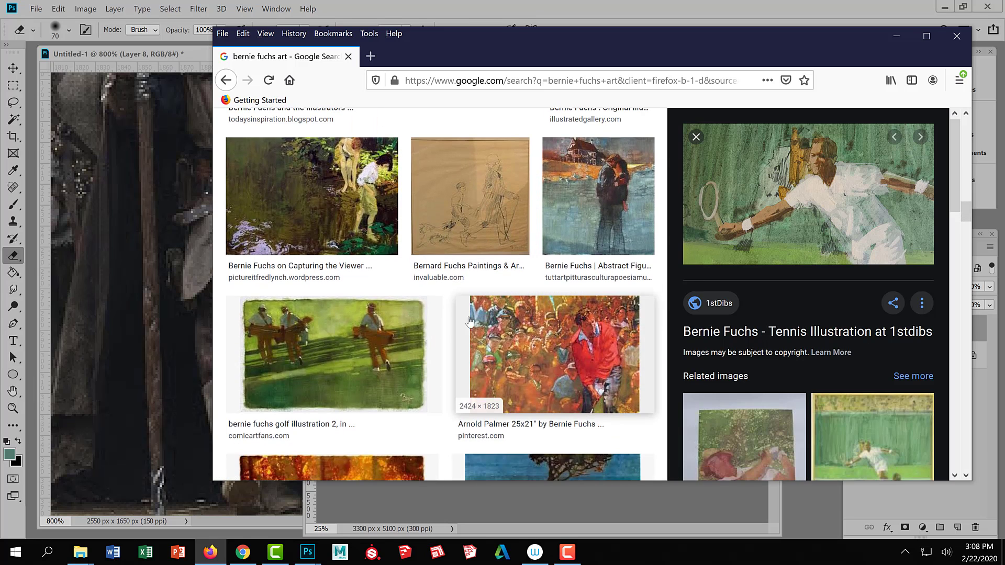
left_click(575, 344)
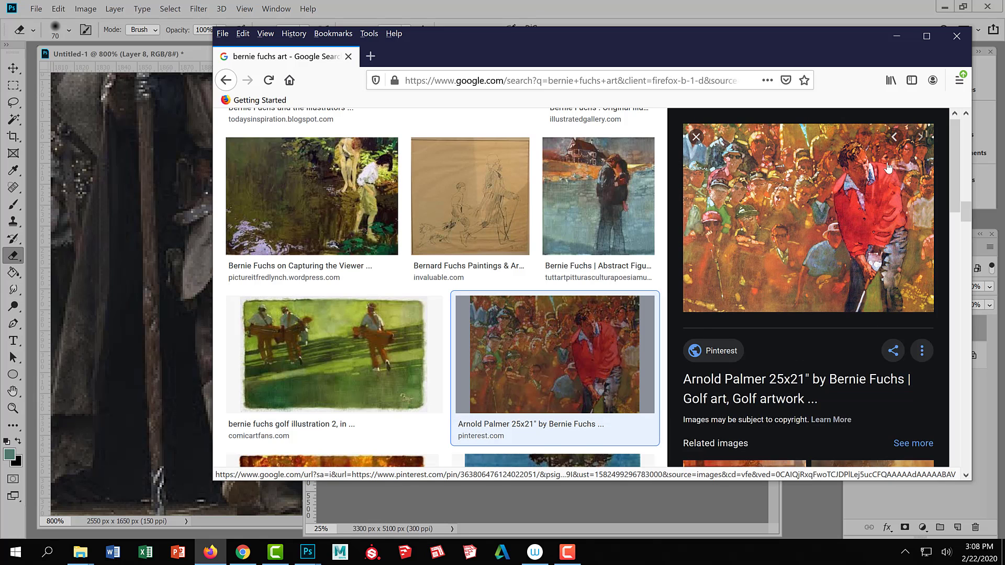
scroll(592, 320, "down", 6)
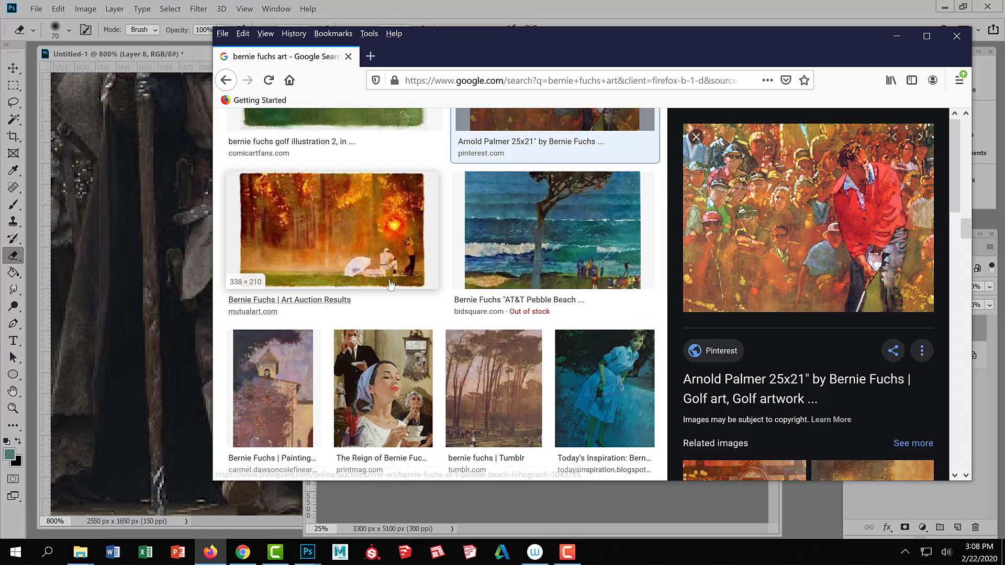
left_click(360, 228)
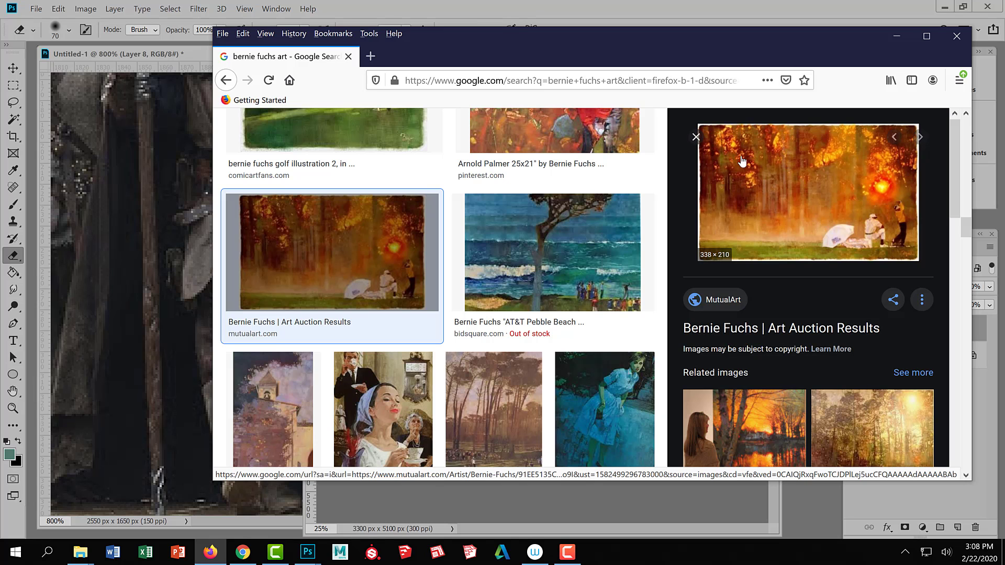
- Preview the tall-tree golf landscape from Tumblr, then return to the lion wizard painting in Photoshop
scroll(537, 302, "down", 7)
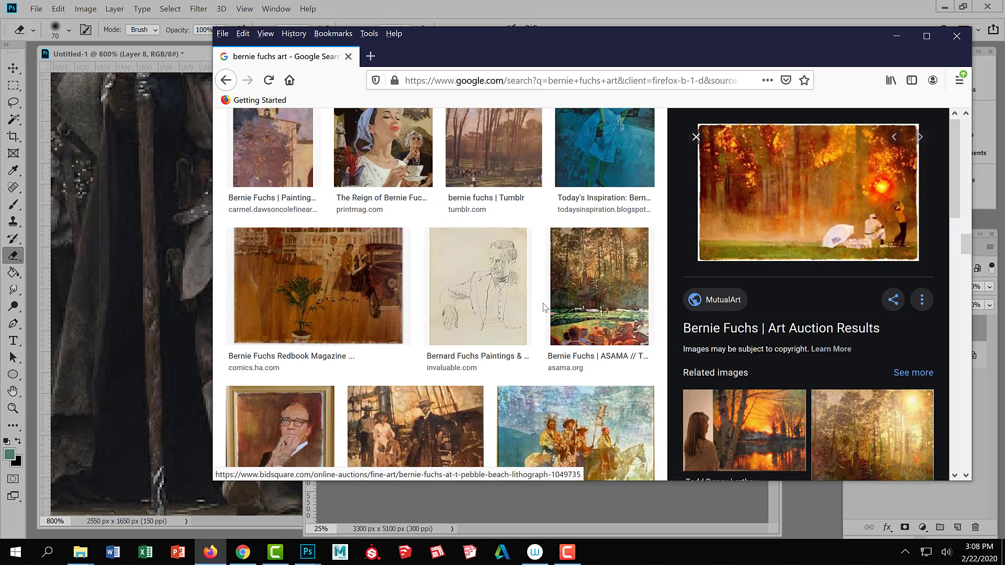
scroll(538, 302, "up", 4)
left_click(516, 263)
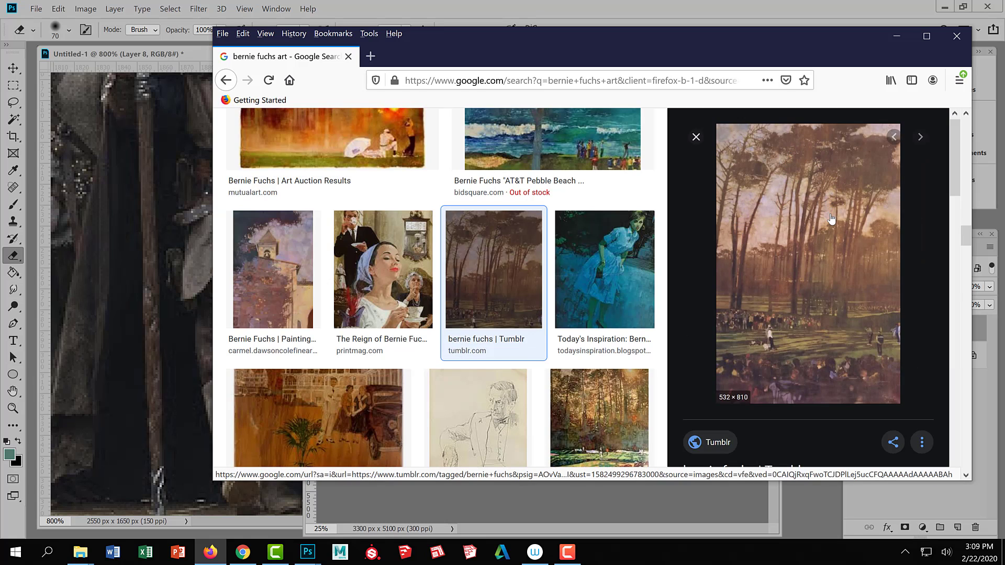
left_click(492, 498)
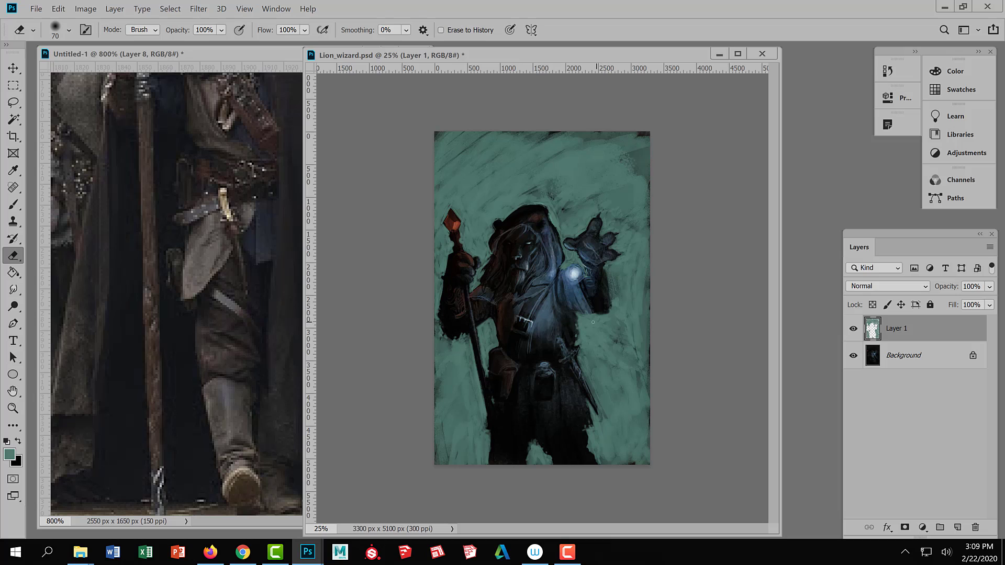
- Refine the wizard's silhouette edges on Layer 1 with a 40 px eraser and the 25 px green brush
key("bracketleft")
key("bracketleft")
key("bracketleft")
key("ctrl+Tab")
key("b")
key("ctrl+Tab")
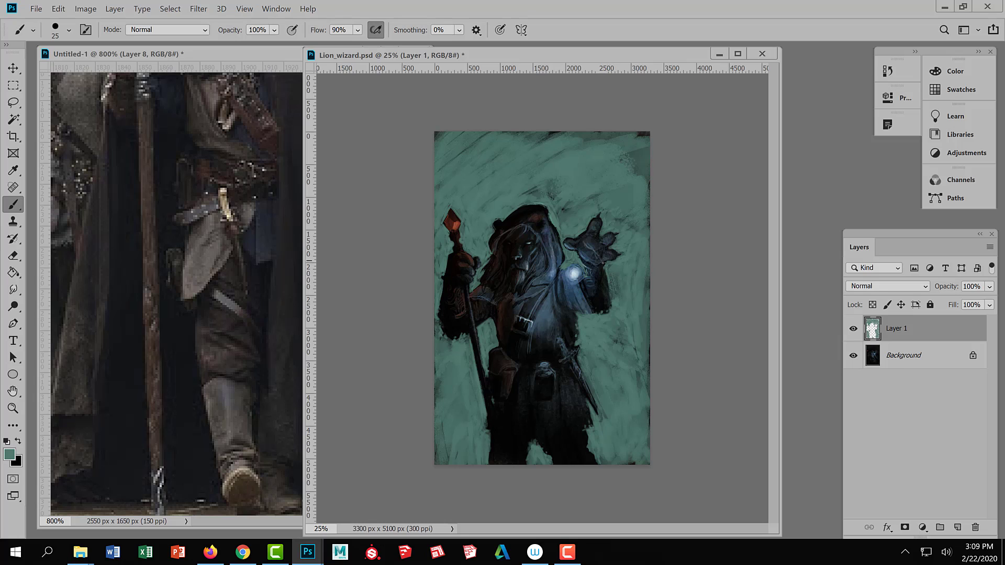
key("w")
key("e")
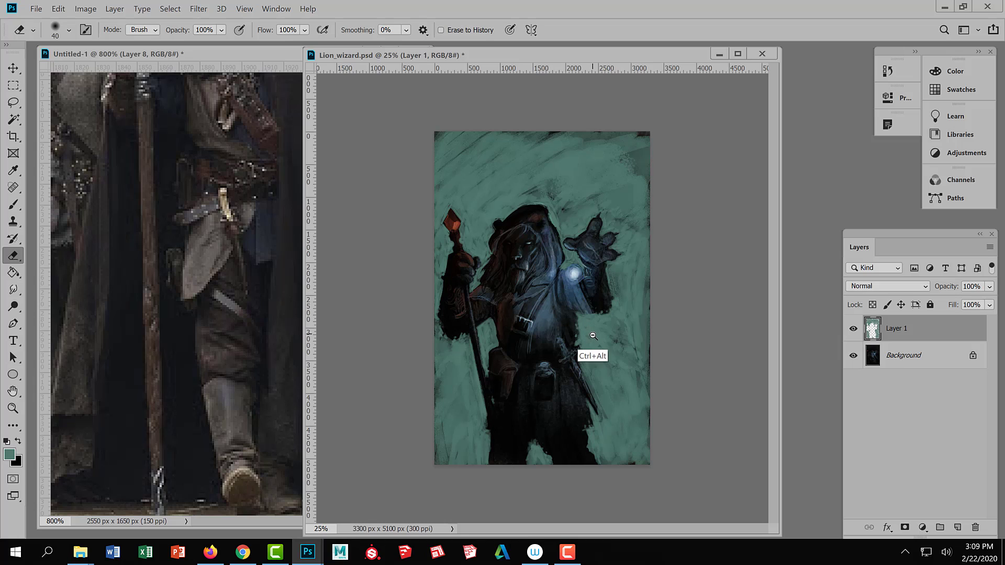
- Touch up the silhouette edges with the 25 px green brush and compare the painting with and without Layer 1
key("ctrl+minus")
key("ctrl+plus")
key("b")
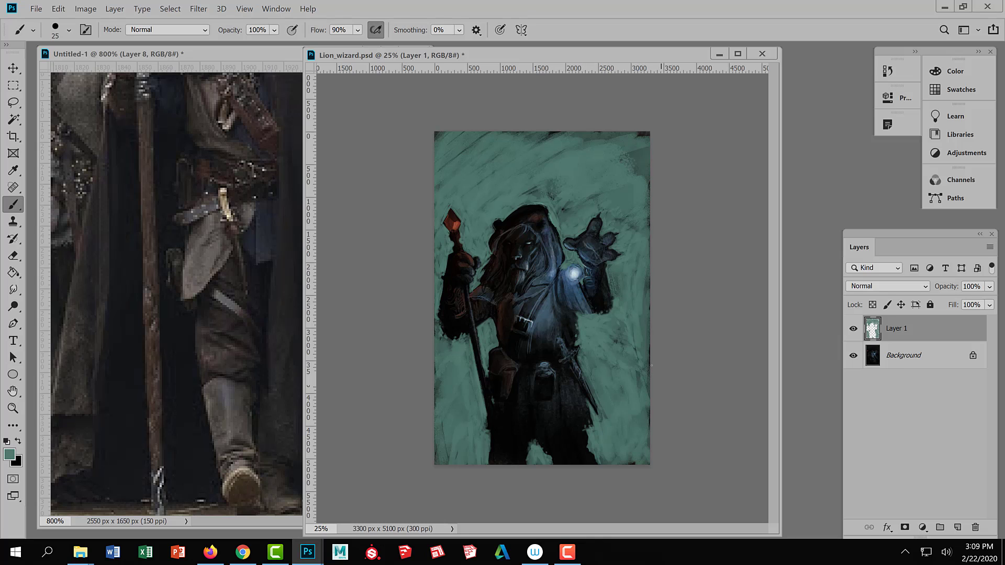
key("ctrl+minus")
key("ctrl+plus")
left_click(853, 328)
left_click(854, 329)
- Refine the green background around the staff hand and arm with 9 px and 20 px brushes and the 40 px eraser
key("bracketleft")
key("bracketleft")
key("bracketleft")
key("e")
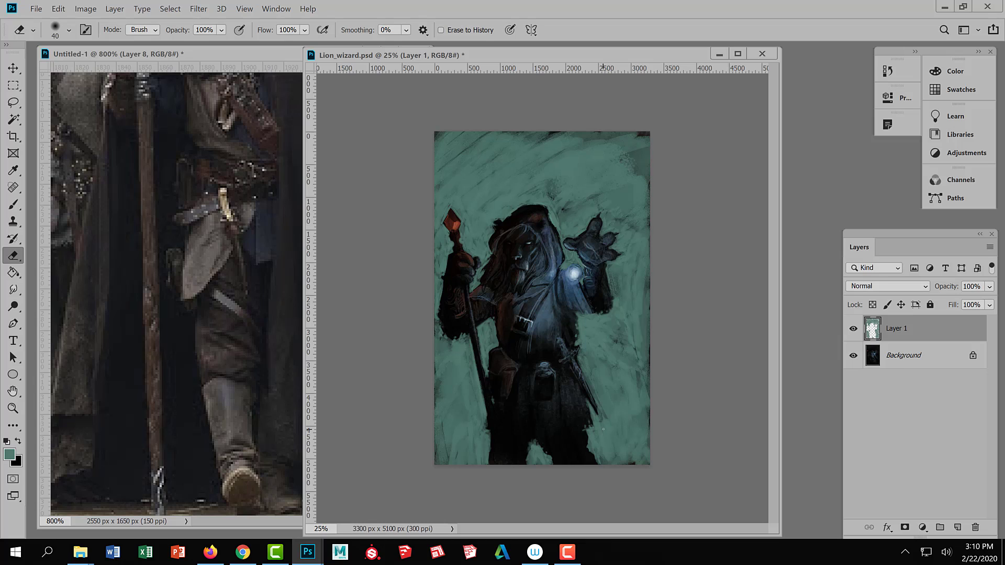
key("b")
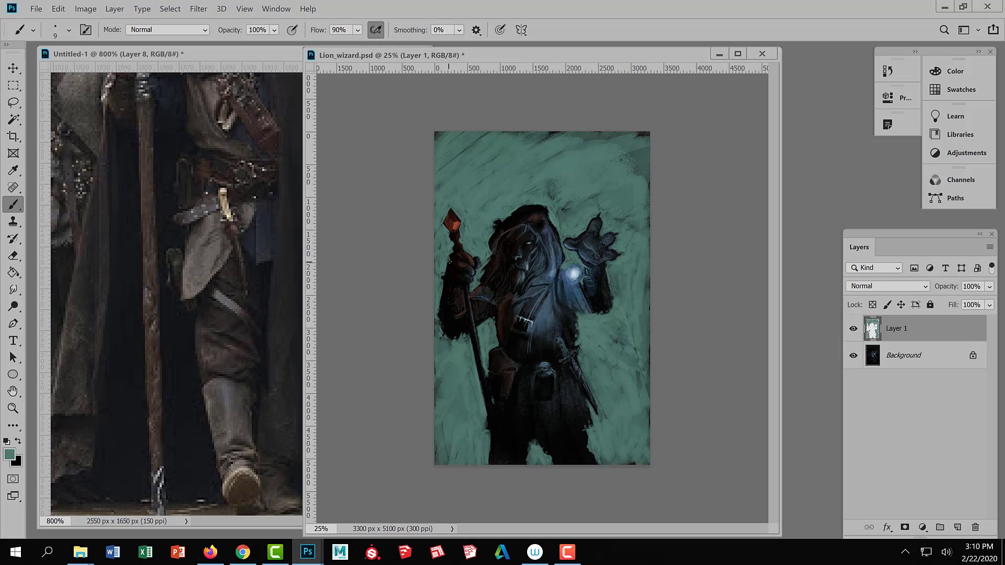
key("bracketright")
key("bracketright")
key("e")
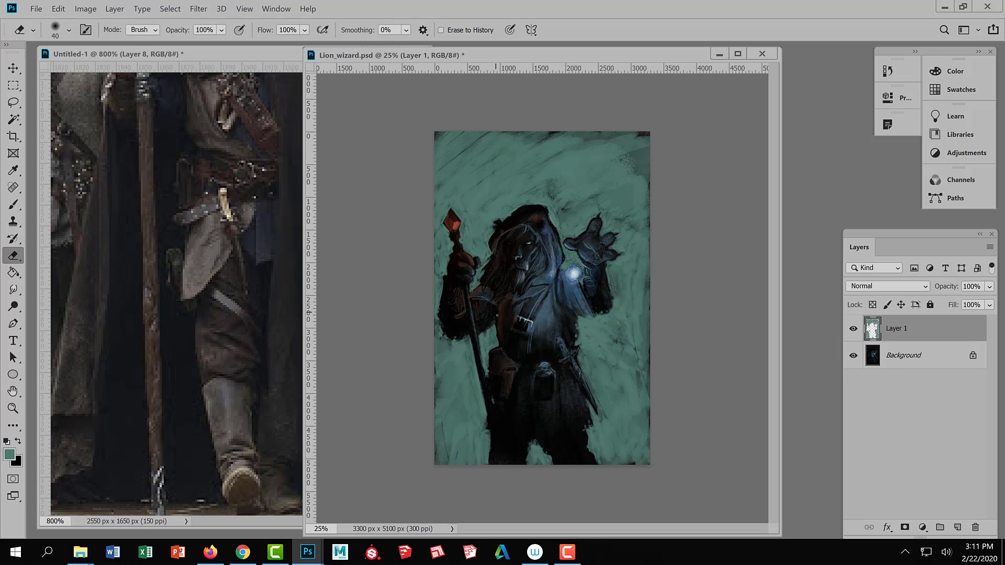
key("b")
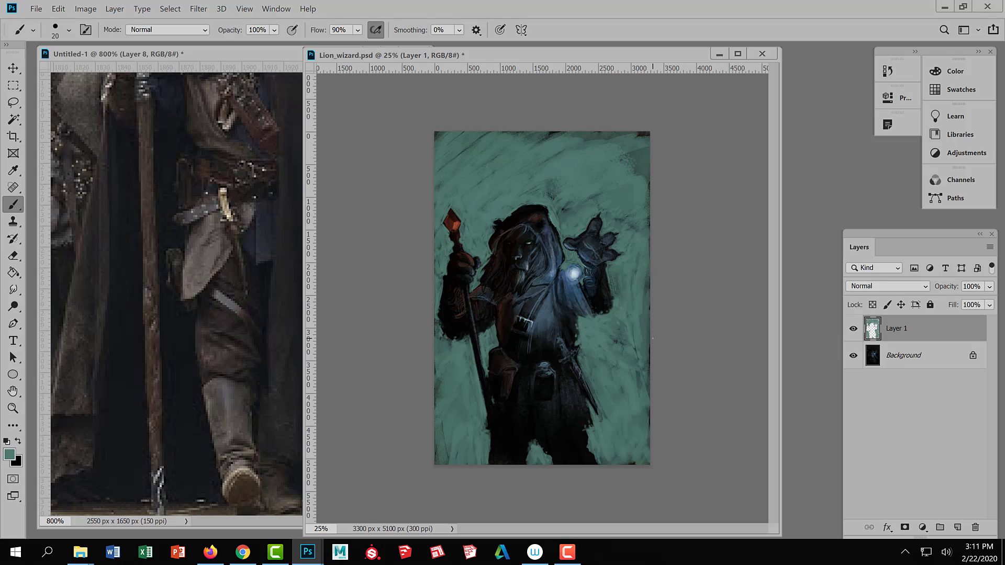
- Toggle Layer 1's visibility repeatedly to compare the original painting with the reshaped silhouette
left_click(853, 328)
left_click(853, 328)
left_click(854, 329)
left_click(854, 330)
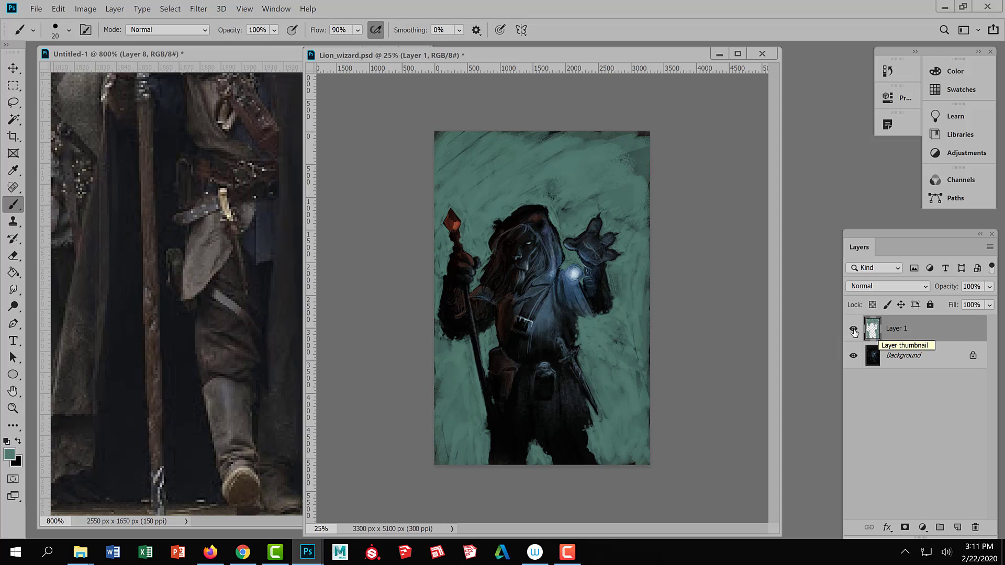
- Add a new layer above Layer 1 and sample a brown from the hooded man's face in the reference image
key("ctrl+shift+alt+n")
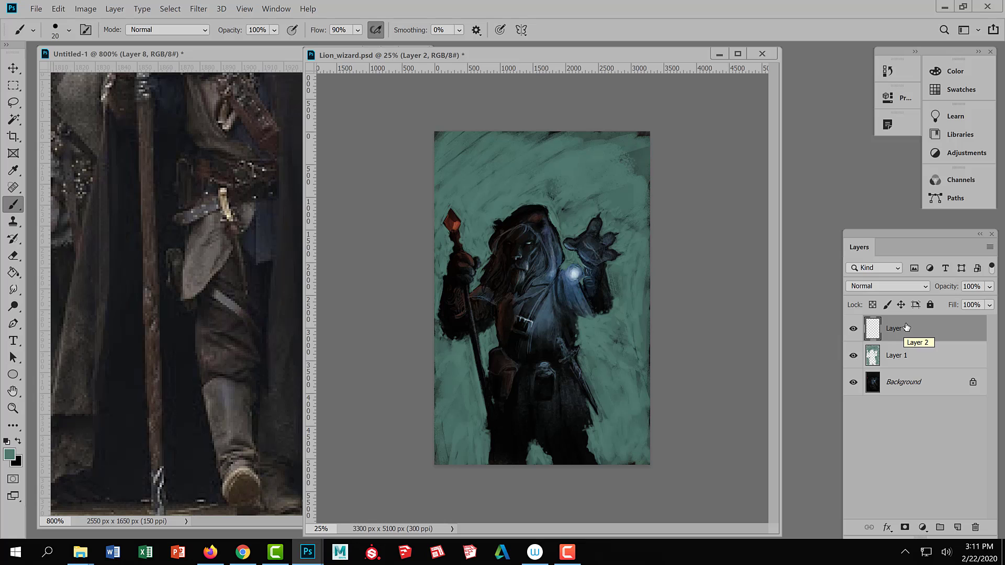
key("ctrl+Tab")
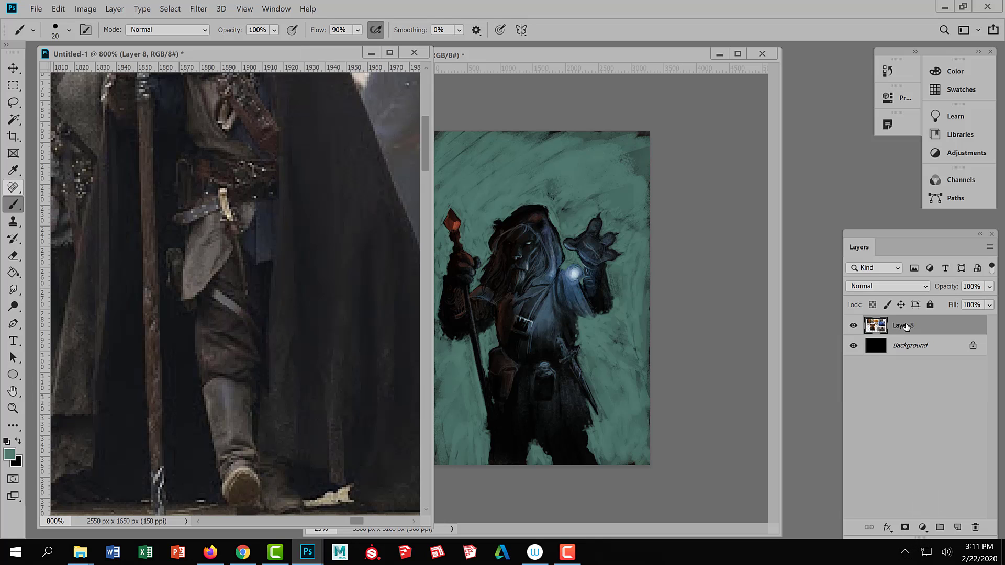
left_click(709, 302)
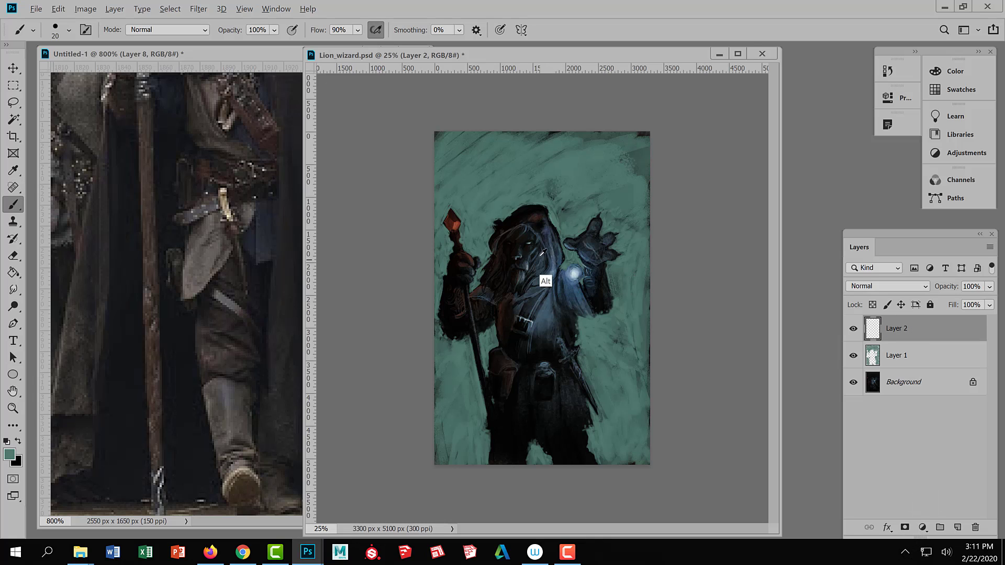
key("alt")
left_click(230, 242)
scroll(260, 289, "up", 5)
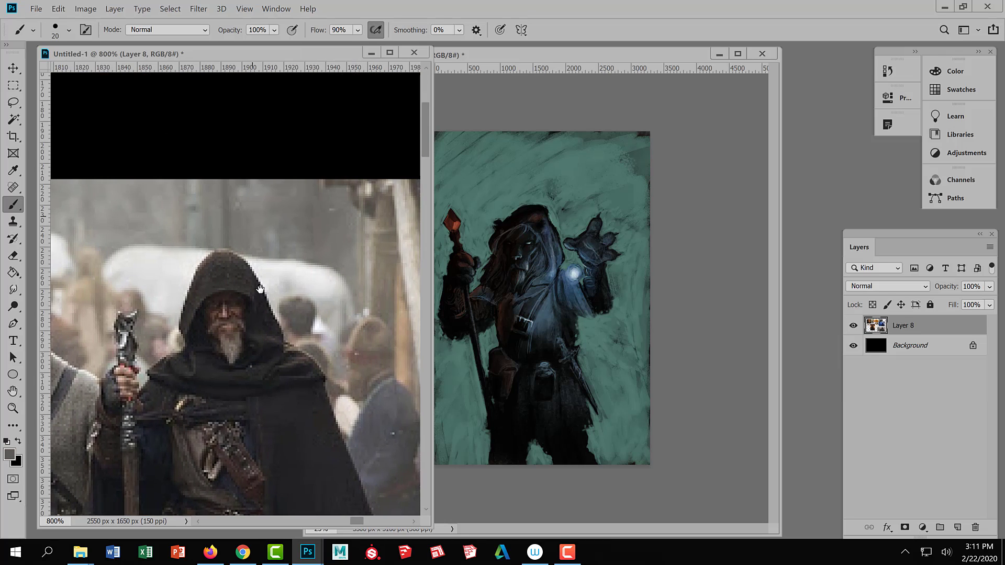
left_click_drag(260, 288, 276, 252)
key("alt")
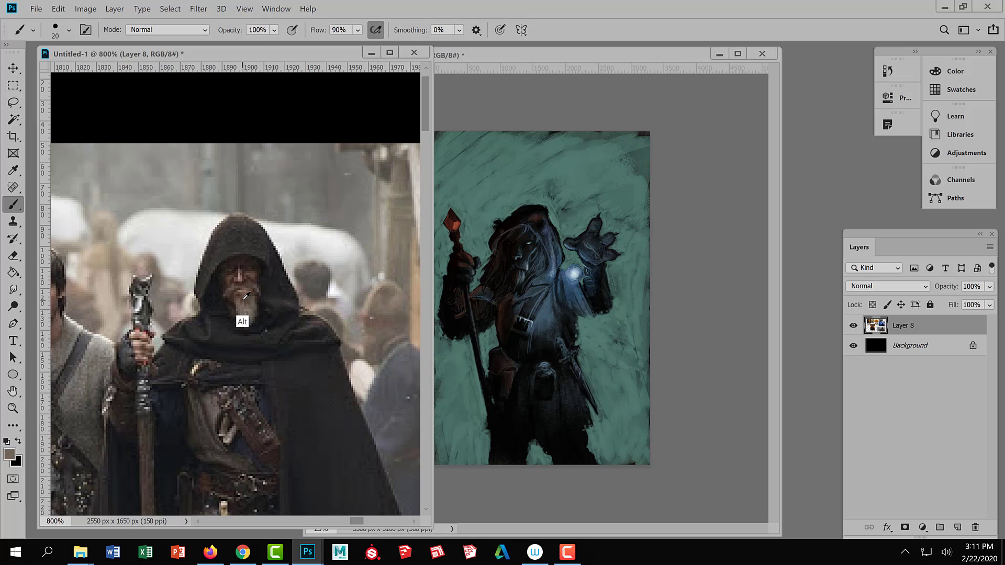
left_click(246, 296, "alt")
left_click(731, 223)
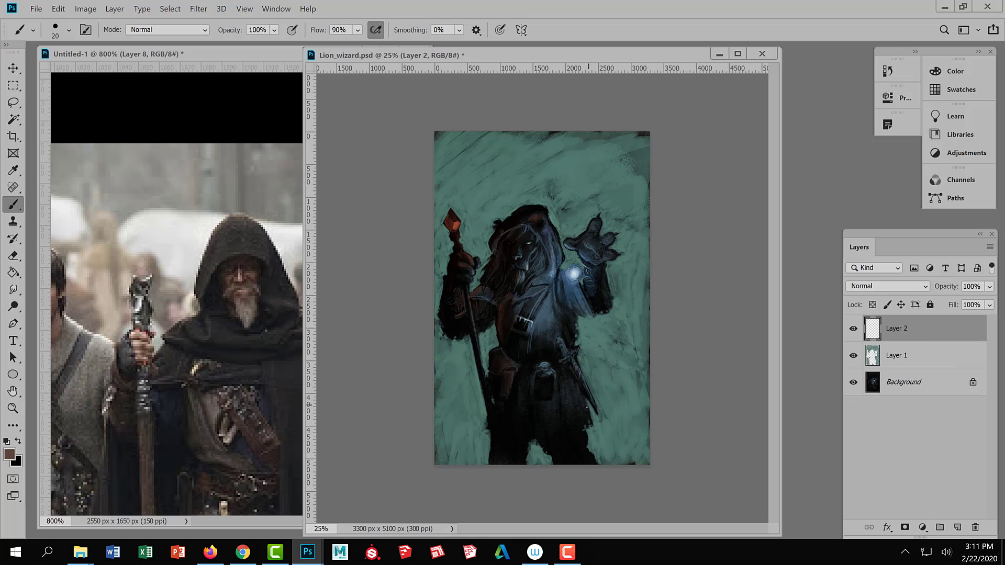
- Enlarge the brush to 200 px and set Layer 2's blend mode to Color Dodge
key("bracketright")
key("bracketright")
key("bracketright")
key("bracketright")
key("bracketright")
key("bracketright")
key("bracketright")
key("bracketright")
key("bracketright")
key("bracketright")
key("bracketright")
key("bracketright")
left_click(893, 286)
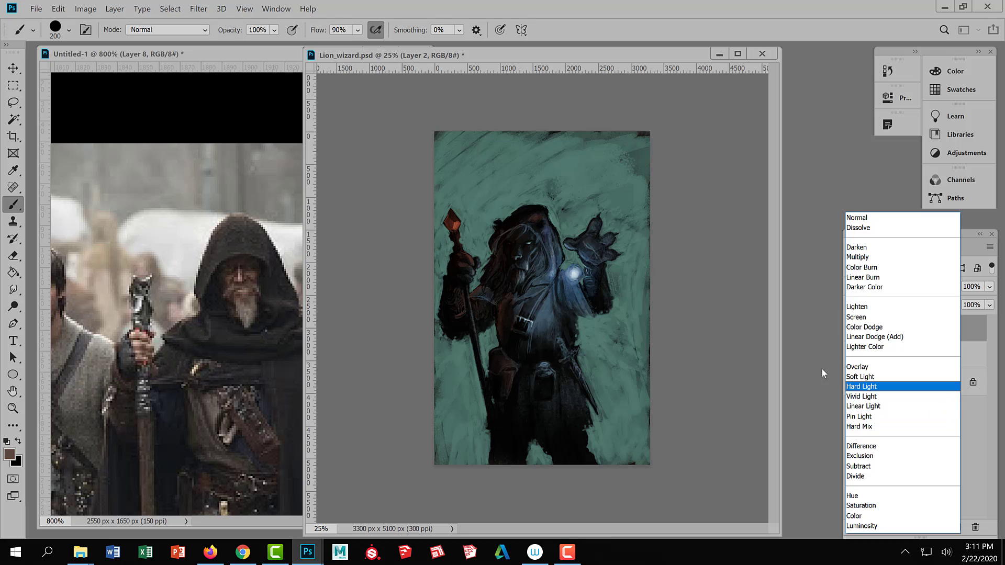
left_click(869, 329)
- Paint the sampled brown broadly over the wizard and surrounding background with a 1400 px brush, then compare with Layer 2 hidden
key("bracketright")
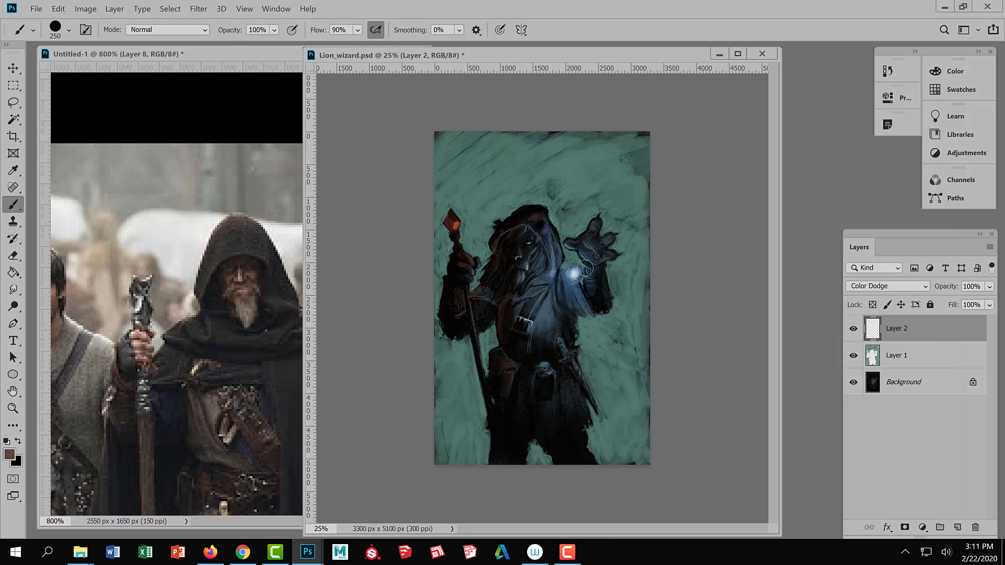
key("bracketright")
key("bracketright")
key("bracketright")
key("bracketright")
key("bracketright")
key("bracketright")
key("bracketright")
key("bracketright")
key("bracketright")
key("bracketright")
key("bracketright")
key("bracketright")
mouse_move(571, 236)
left_mouse_down()
mouse_move(536, 296)
mouse_move(587, 268)
mouse_move(536, 223)
mouse_move(531, 204)
mouse_move(458, 245)
mouse_move(451, 288)
mouse_move(463, 328)
mouse_move(491, 333)
mouse_move(502, 371)
left_mouse_up()
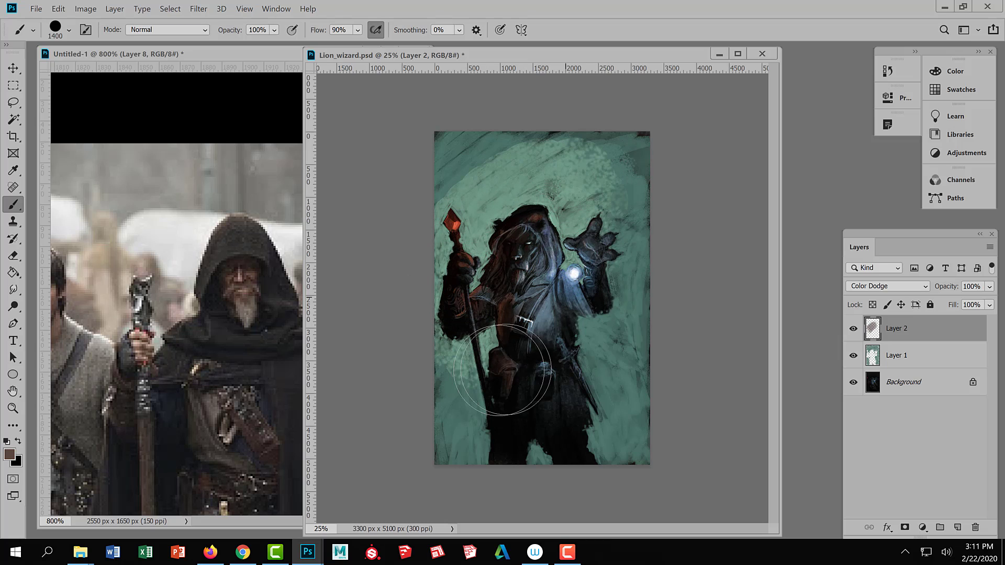
left_click(853, 328)
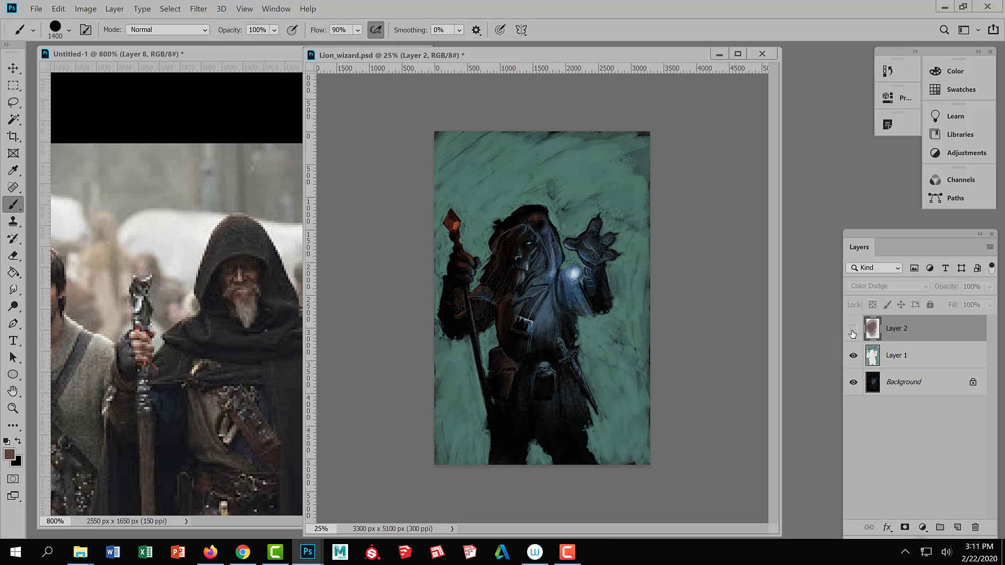
left_click(853, 329)
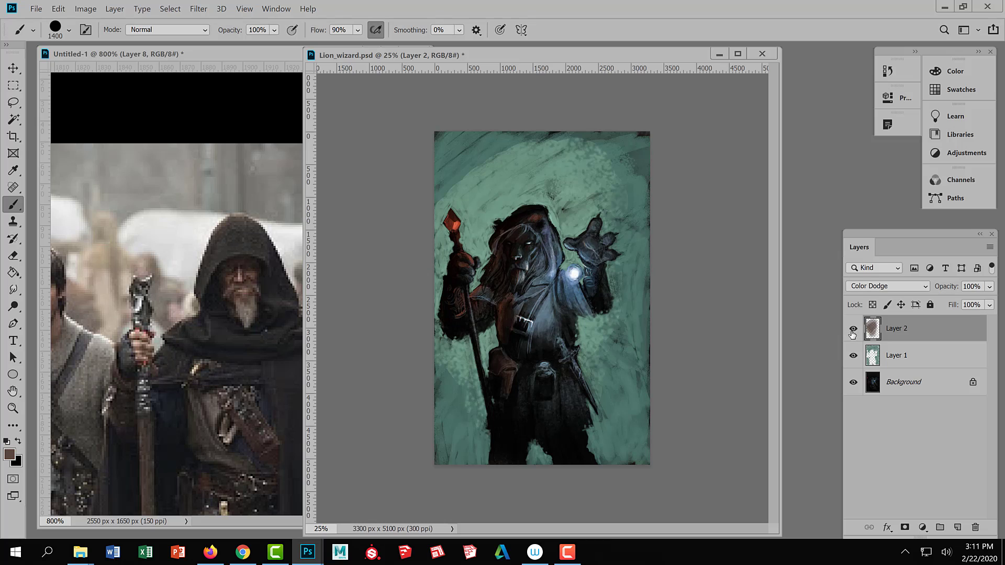
- Change Layer 2's blend mode to Hard Light and extend the brown across most of the remaining background
left_click(874, 287)
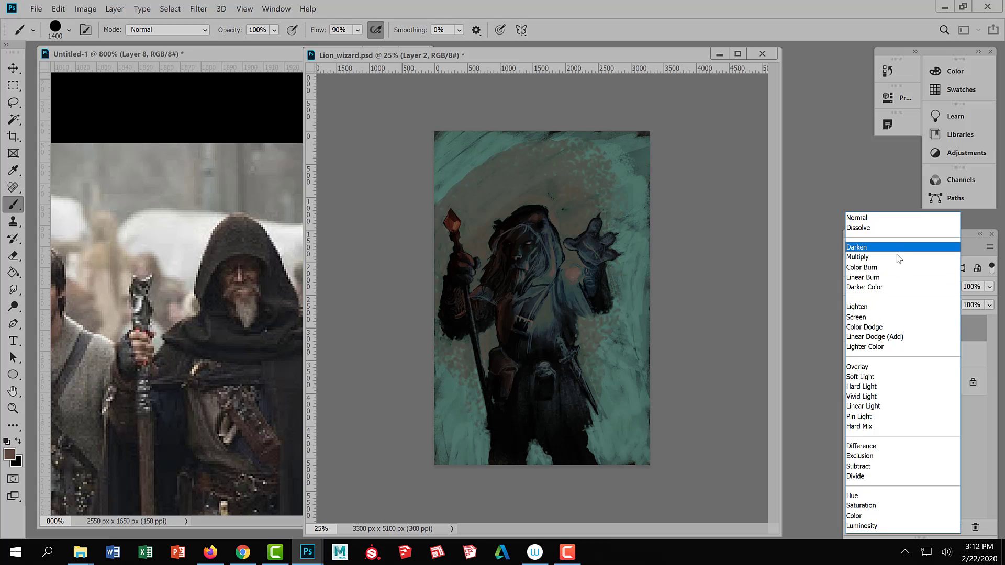
left_click(887, 388)
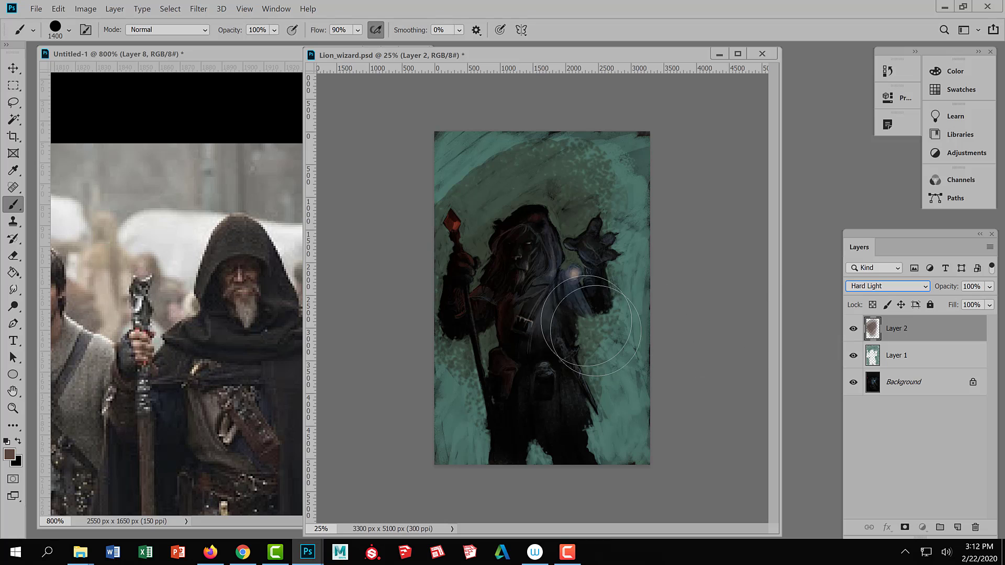
left_click_drag(572, 314, 505, 348)
mouse_move(432, 318)
left_mouse_down()
mouse_move(437, 251)
mouse_move(471, 160)
mouse_move(508, 112)
mouse_move(598, 129)
mouse_move(634, 220)
mouse_move(642, 323)
mouse_move(617, 433)
mouse_move(577, 501)
mouse_move(529, 455)
mouse_move(624, 351)
mouse_move(631, 367)
mouse_move(589, 317)
mouse_move(572, 214)
mouse_move(620, 151)
mouse_move(544, 166)
mouse_move(597, 314)
left_mouse_up()
- Reduce the brush size to 200 px
key("bracketleft")
key("bracketleft")
key("bracketleft")
key("bracketleft")
key("bracketleft")
key("bracketleft")
key("bracketleft")
key("bracketleft")
key("bracketleft")
key("bracketleft")
key("bracketleft")
key("bracketleft")
key("bracketleft")
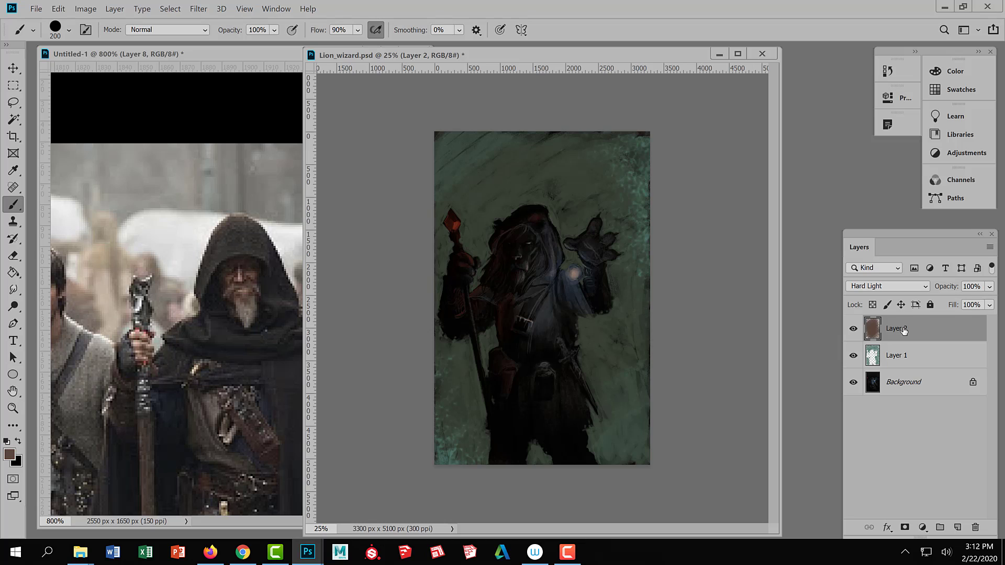
- Adjust Layer 2 with Hue/Saturation, setting hue and saturation to +37 each and raising the lightness
key("ctrl+u")
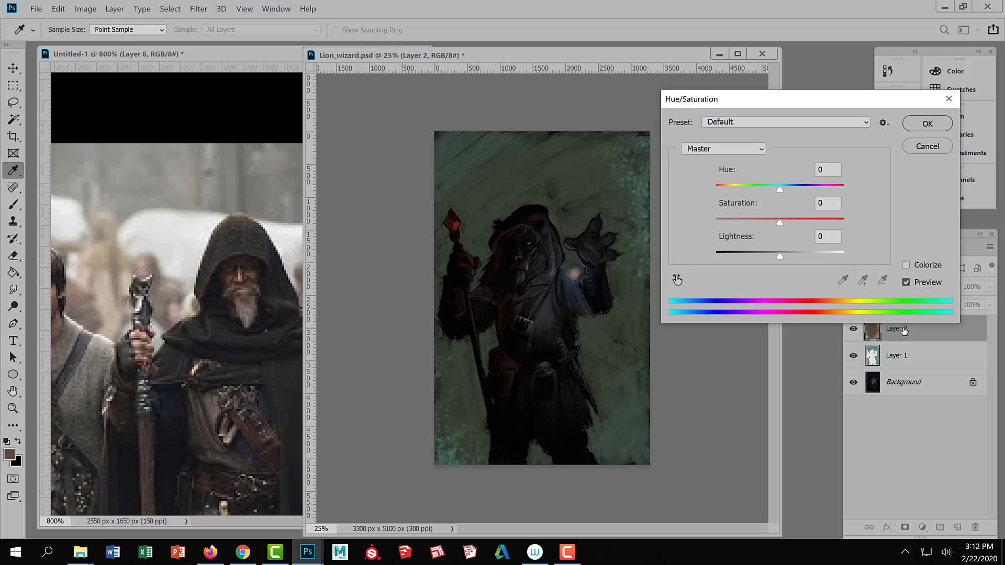
left_click(927, 146)
left_click(85, 9)
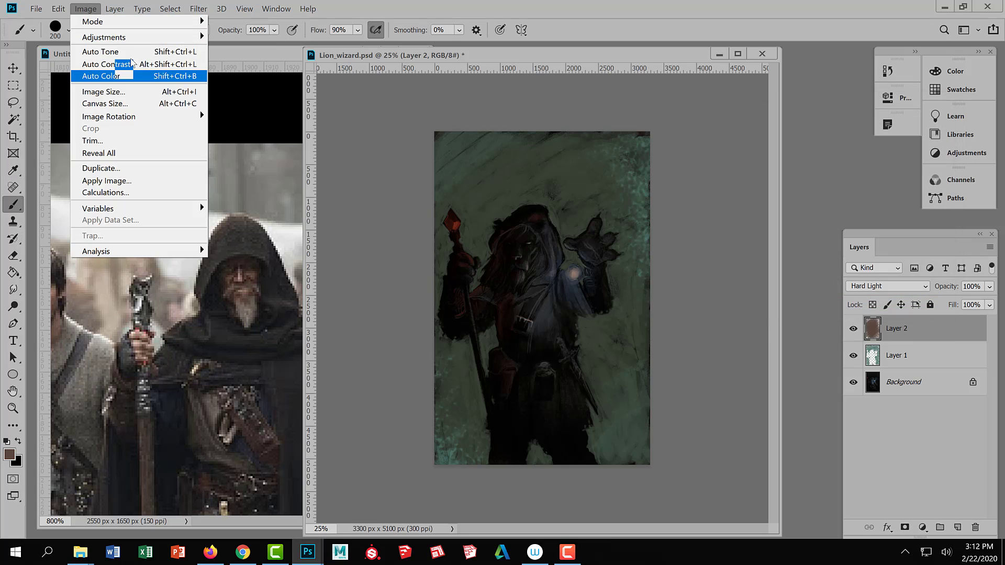
mouse_move(138, 38)
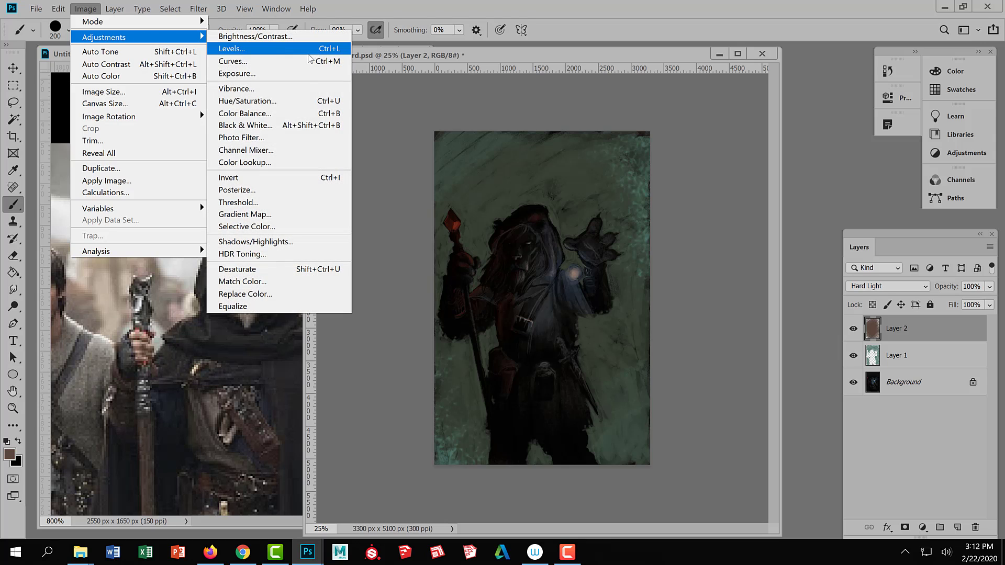
left_click(304, 103)
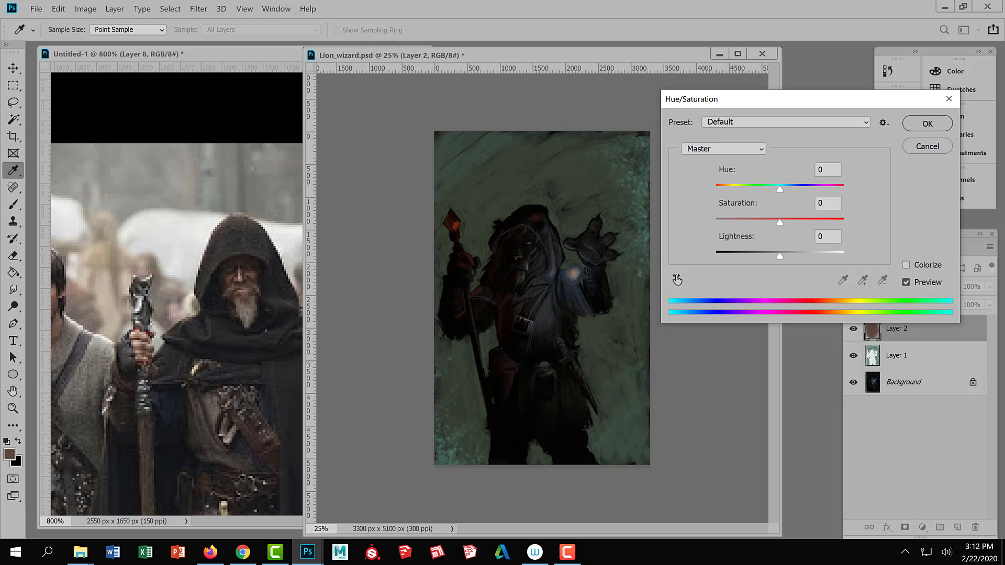
left_click_drag(783, 222, 809, 222)
left_click_drag(779, 256, 793, 255)
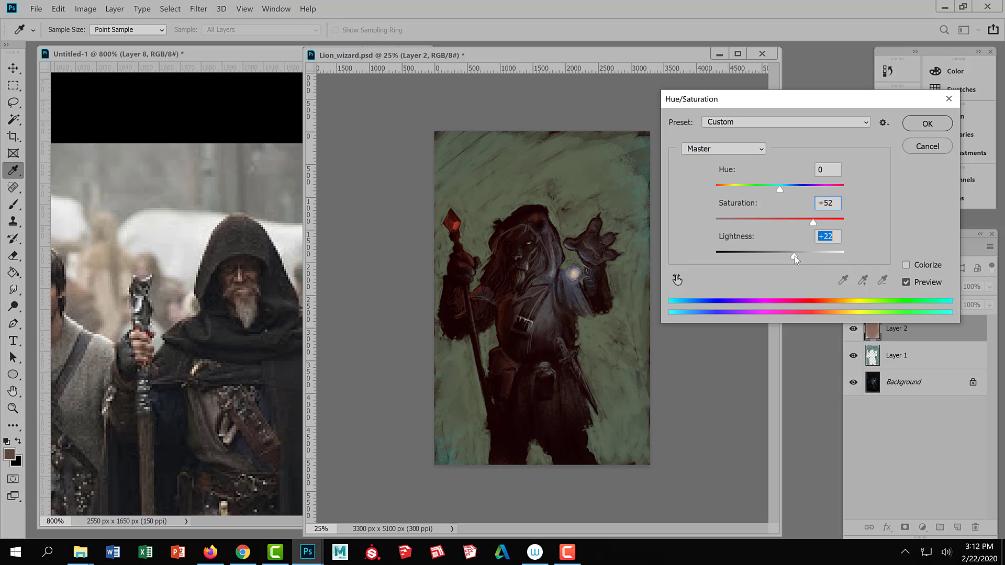
left_click_drag(780, 189, 796, 256)
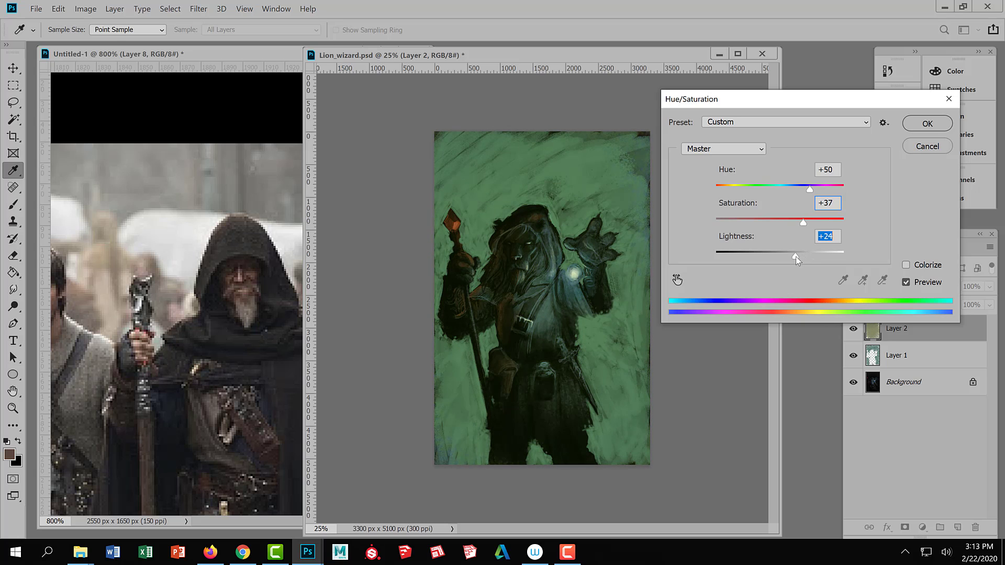
mouse_move(806, 190)
left_mouse_down()
mouse_move(717, 190)
mouse_move(816, 190)
mouse_move(803, 192)
left_mouse_up()
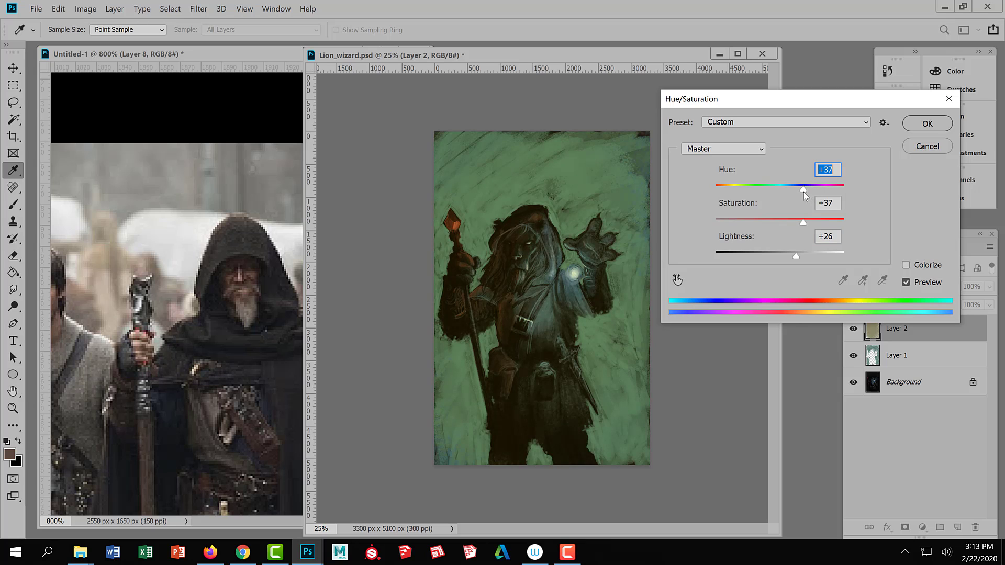
left_click_drag(795, 256, 800, 257)
left_click(938, 127)
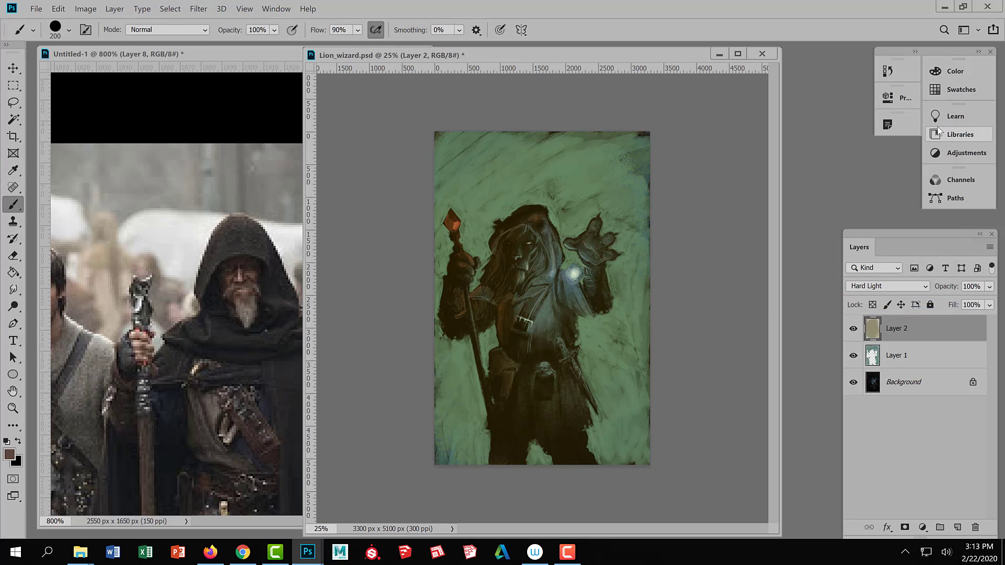
- Move Layer 2 beneath Layer 1 and compare the painting with Layer 2 hidden and shown
left_click_drag(930, 335, 931, 361)
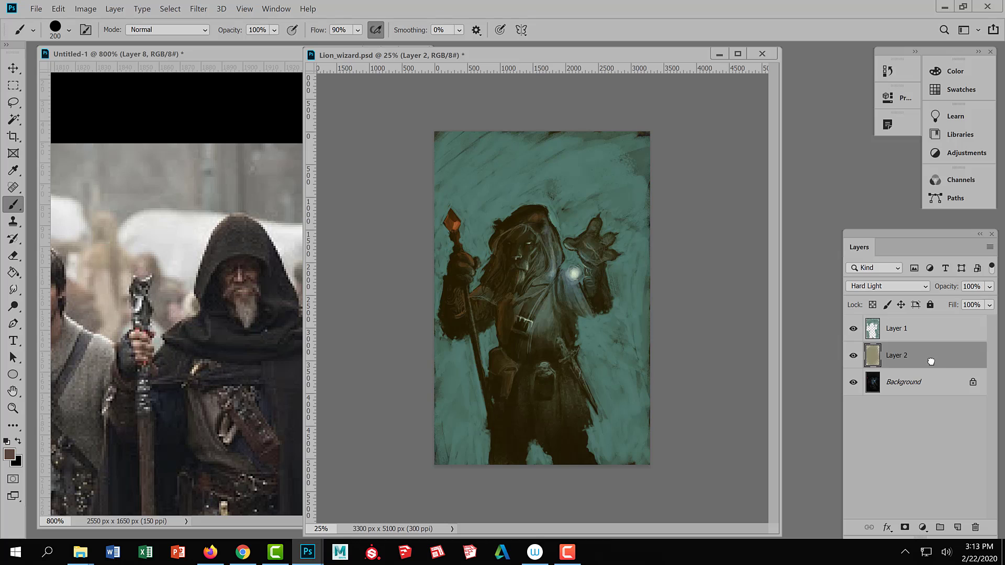
left_click(853, 356)
left_click(853, 356)
left_click(853, 357)
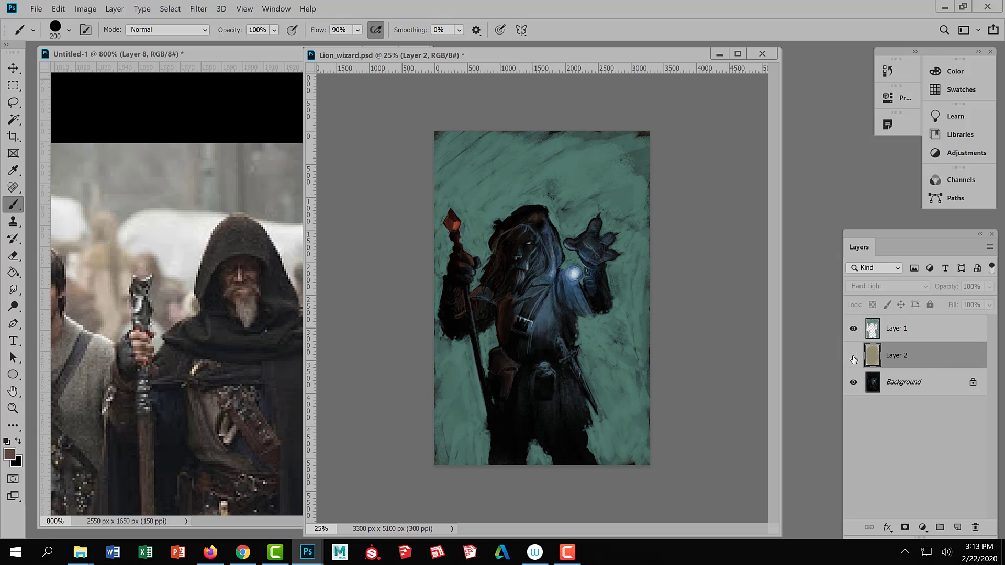
left_click(853, 357)
left_click(853, 357)
left_click(853, 357)
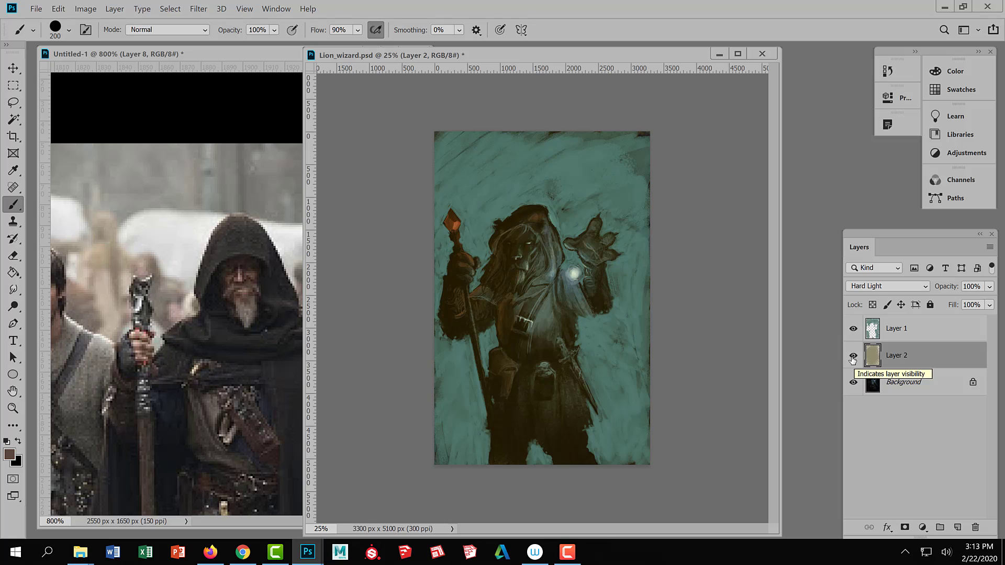
left_click(853, 357)
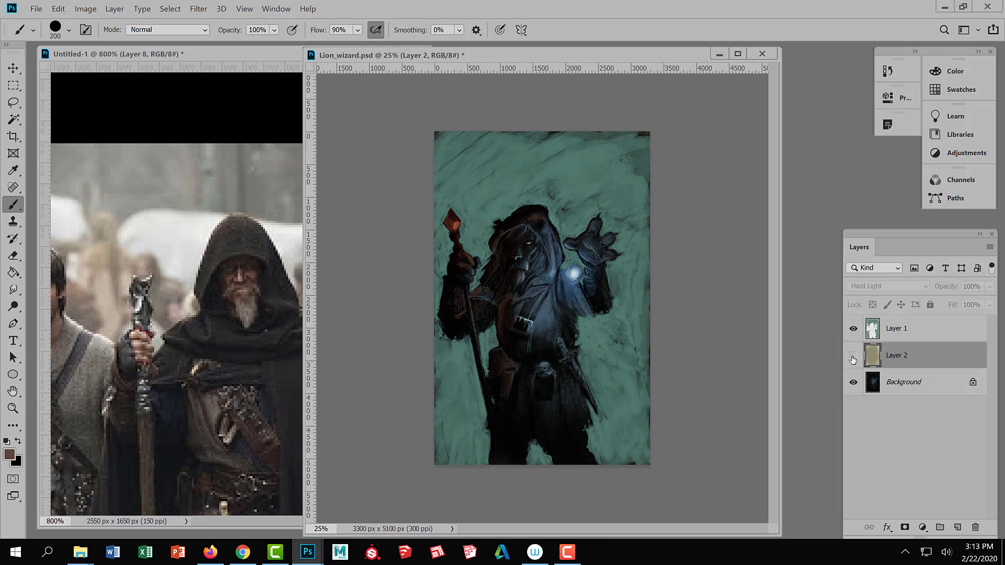
left_click(853, 357)
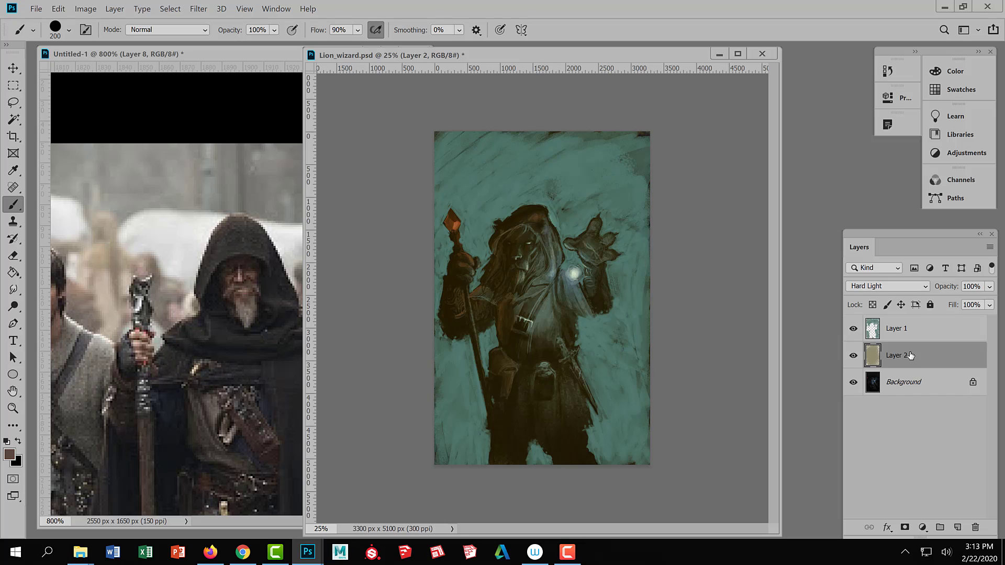
- Merge Layer 2 and Layer 1 into the Background layer, checking Layer 1's visibility in between
key("ctrl+comma")
key("ctrl+comma")
key("ctrl+e")
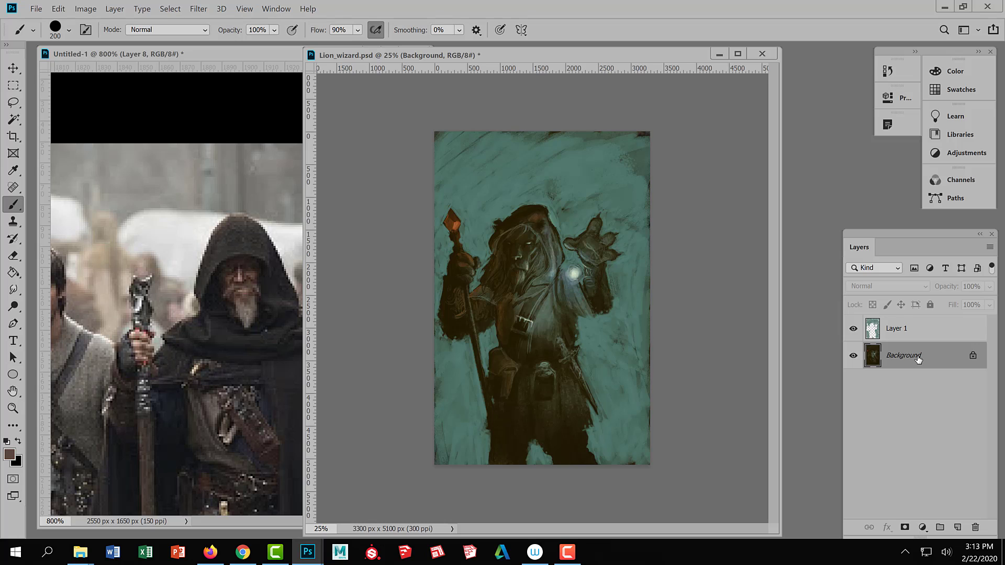
left_click(853, 328)
left_click(854, 328)
left_click(918, 333)
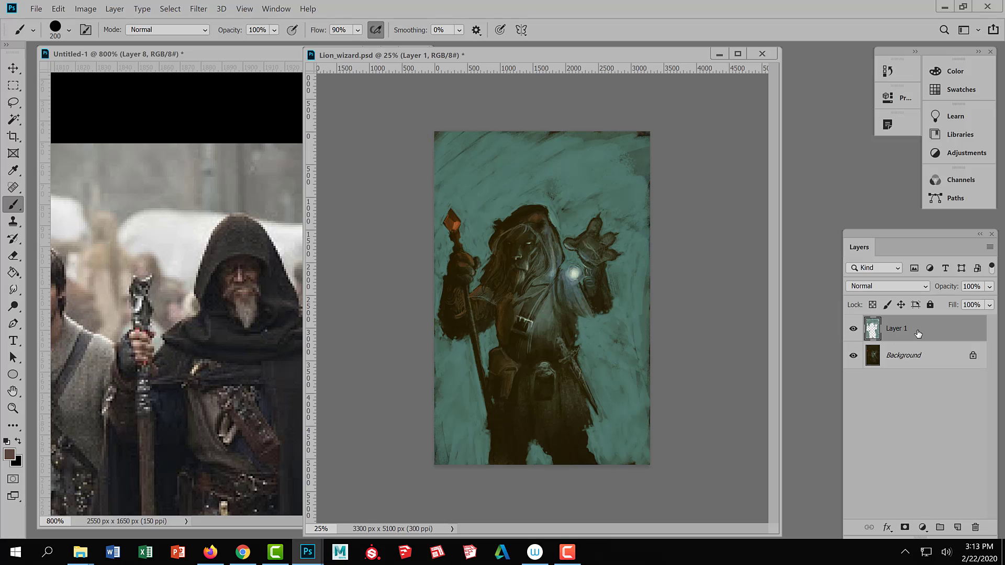
key("ctrl+e")
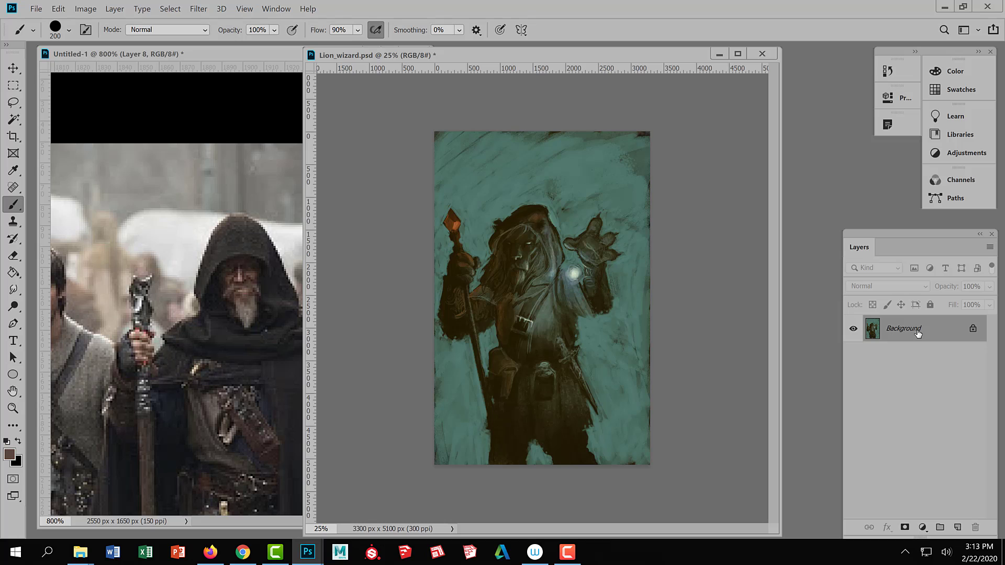
- Add a new empty layer above the Background in the lion wizard painting
left_click(957, 527)
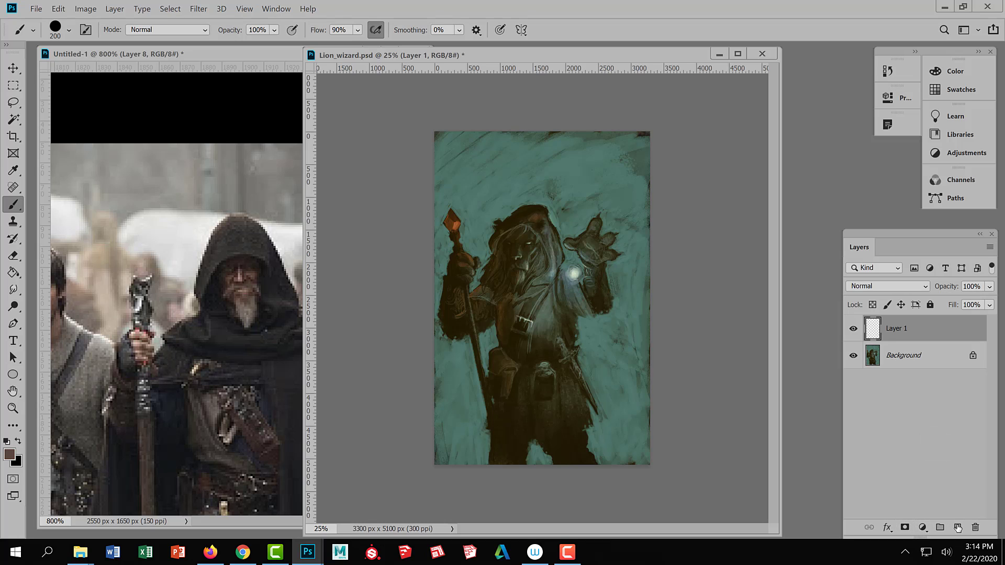
key("ctrl+Tab")
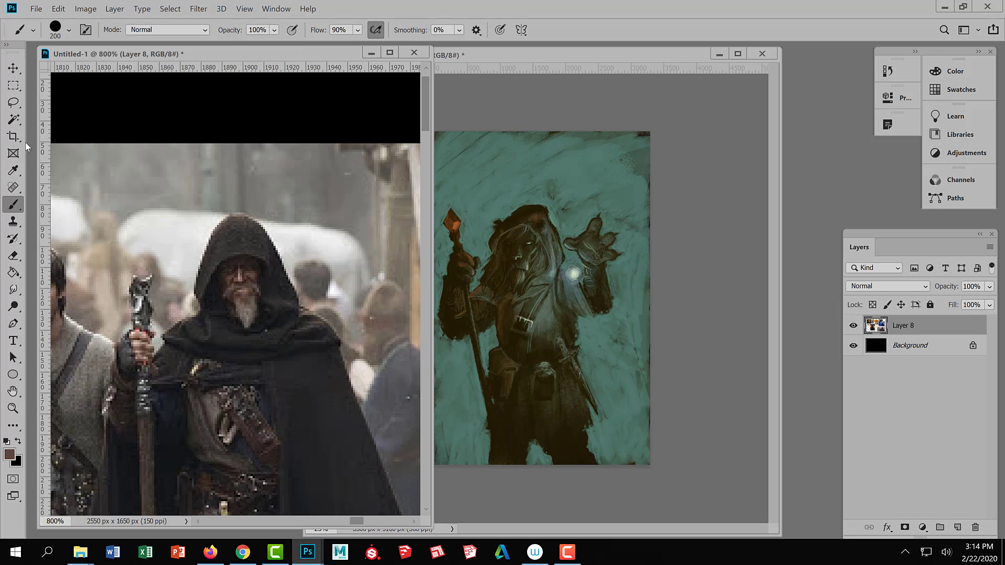
left_click(698, 187)
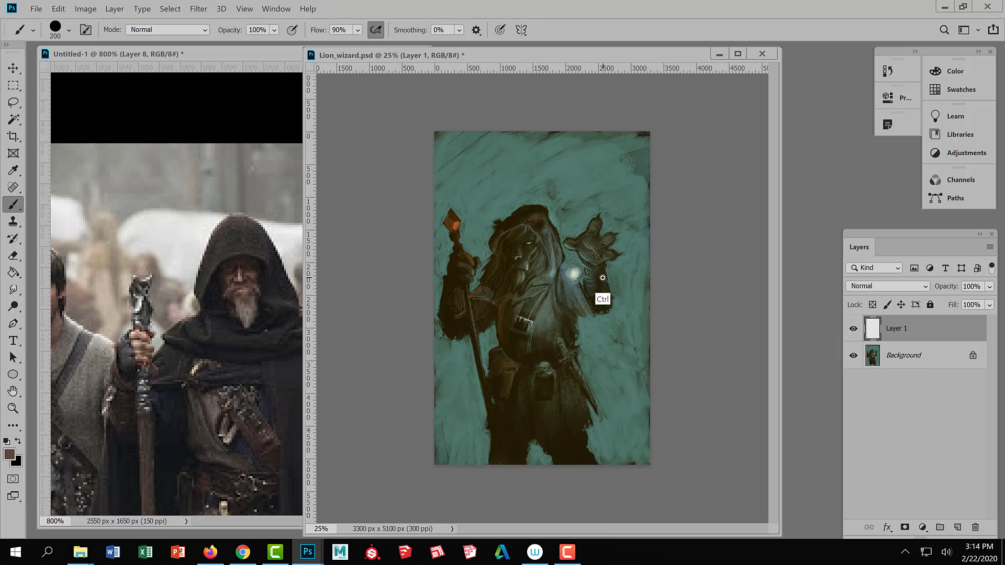
- Sample the raised sleeve's dark brown and paint over the bluish folds below the glowing orb with a 100 px brush
scroll(602, 287, "up", 3)
left_click_drag(634, 310, 603, 340)
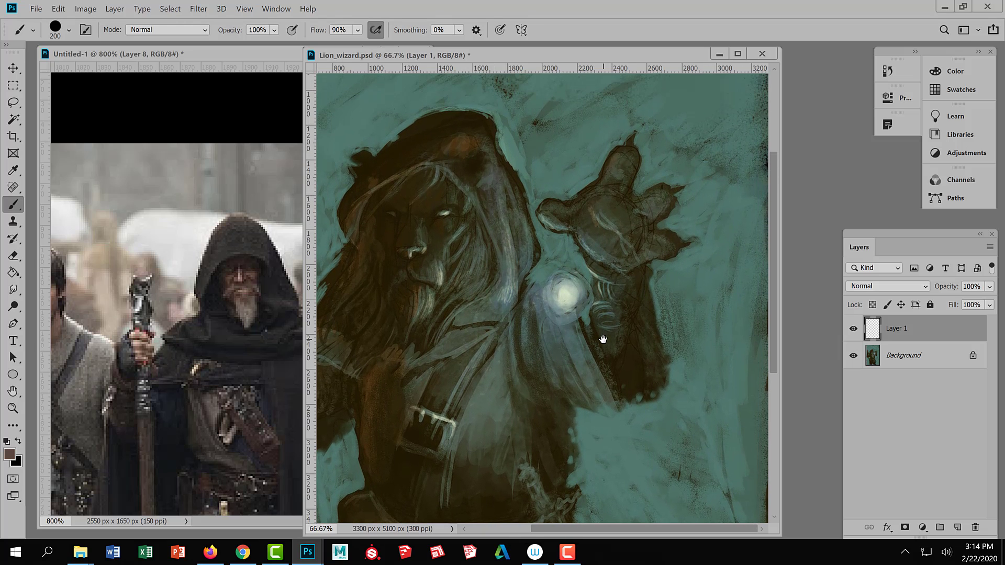
key("bracketleft")
key("bracketleft")
key("bracketleft")
key("bracketleft")
key("bracketleft")
key("bracketleft")
key("bracketleft")
key("bracketleft")
key("bracketleft")
key("bracketleft")
key("bracketleft")
key("bracketleft")
key("bracketleft")
left_click(619, 344, "alt")
key("bracketright")
key("bracketright")
key("bracketright")
key("bracketright")
key("bracketright")
key("bracketright")
key("bracketright")
key("bracketright")
key("bracketright")
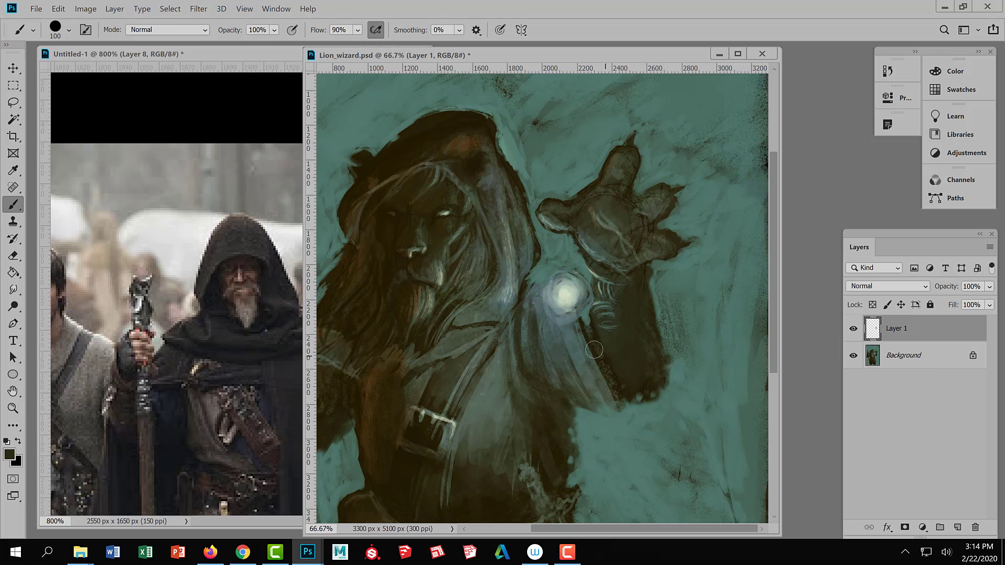
mouse_move(552, 328)
left_mouse_down()
mouse_move(583, 334)
mouse_move(565, 336)
mouse_move(535, 313)
mouse_move(561, 353)
mouse_move(540, 354)
mouse_move(553, 371)
mouse_move(542, 380)
mouse_move(628, 398)
mouse_move(643, 377)
left_mouse_up()
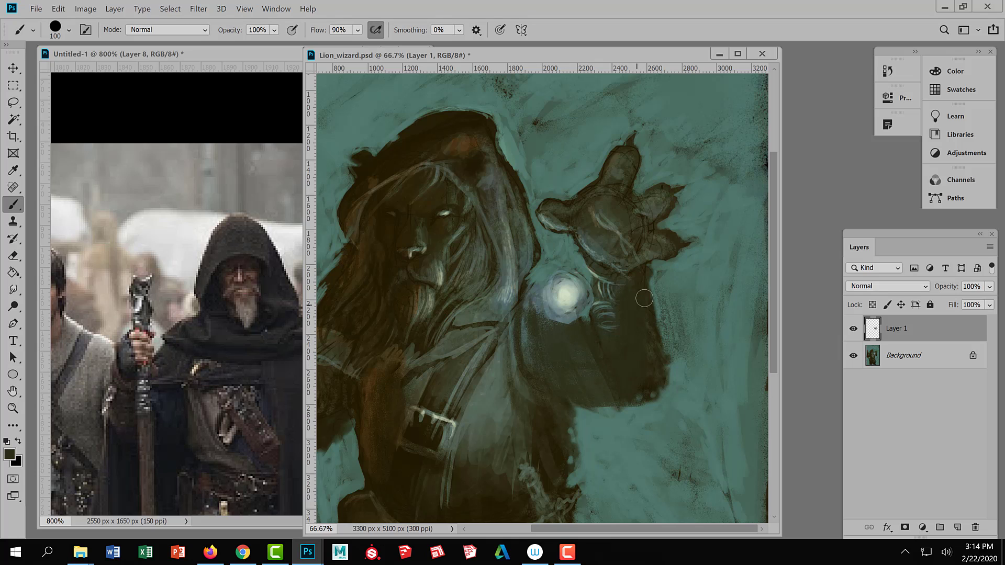
- Sample the background green below the raised sleeve and reduce the brush to 20 px
key("ctrl+minus")
key("ctrl+minus")
mouse_move(625, 308)
left_mouse_down()
mouse_move(631, 293)
mouse_move(610, 301)
left_mouse_up()
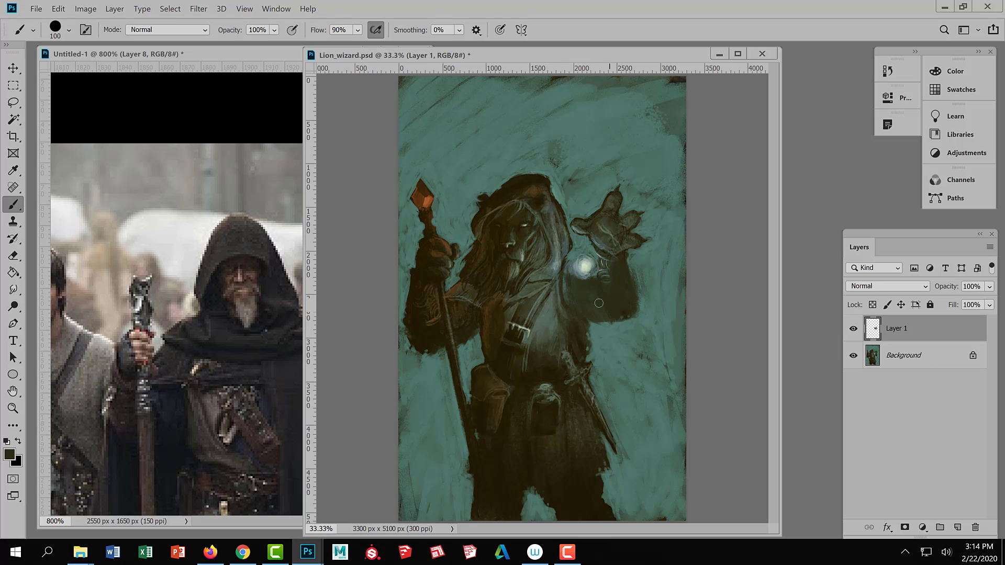
key("alt")
left_click(616, 334)
key("bracketleft")
key("bracketleft")
key("bracketleft")
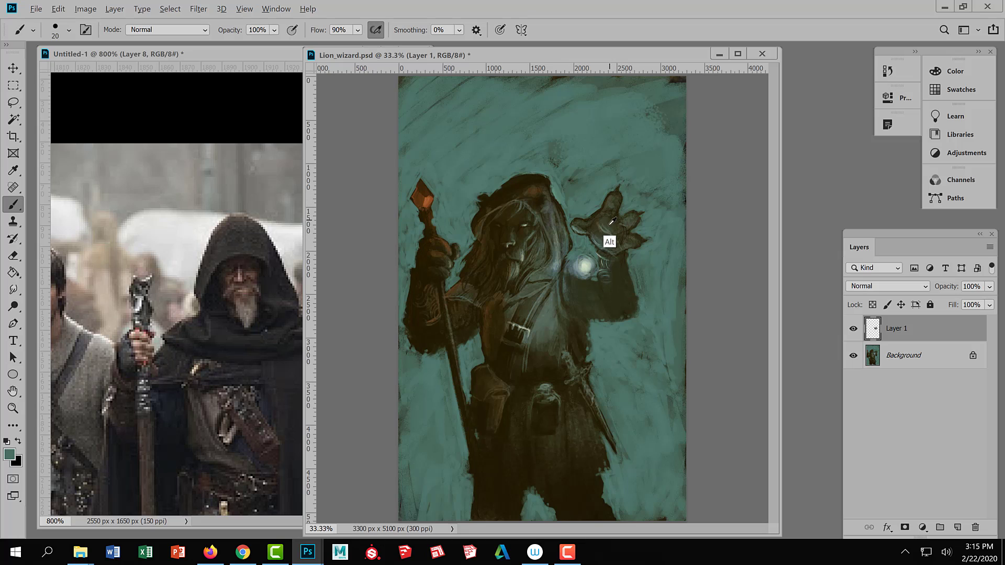
- Sample light tones from the hand and orb, and paint highlights on the raised palm and fingers with a 70 px brush
left_click(602, 252, "alt")
left_click(601, 234, "alt")
left_click(583, 281, "alt")
key("bracketright")
key("bracketright")
key("bracketright")
key("bracketright")
key("bracketright")
mouse_move(613, 204)
left_mouse_down()
mouse_move(603, 228)
mouse_move(621, 248)
mouse_move(579, 224)
mouse_move(596, 225)
mouse_move(620, 257)
mouse_move(596, 237)
mouse_move(620, 249)
mouse_move(628, 226)
left_mouse_up()
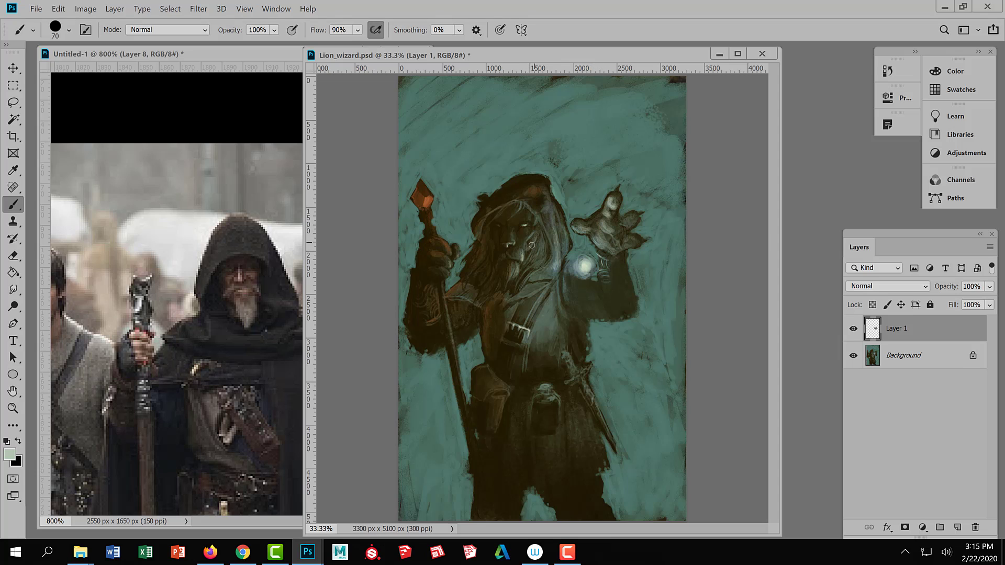
- Sample an olive gray and paint lighter strokes across the lion's forehead and brow with a 40 px brush
key("ctrl")
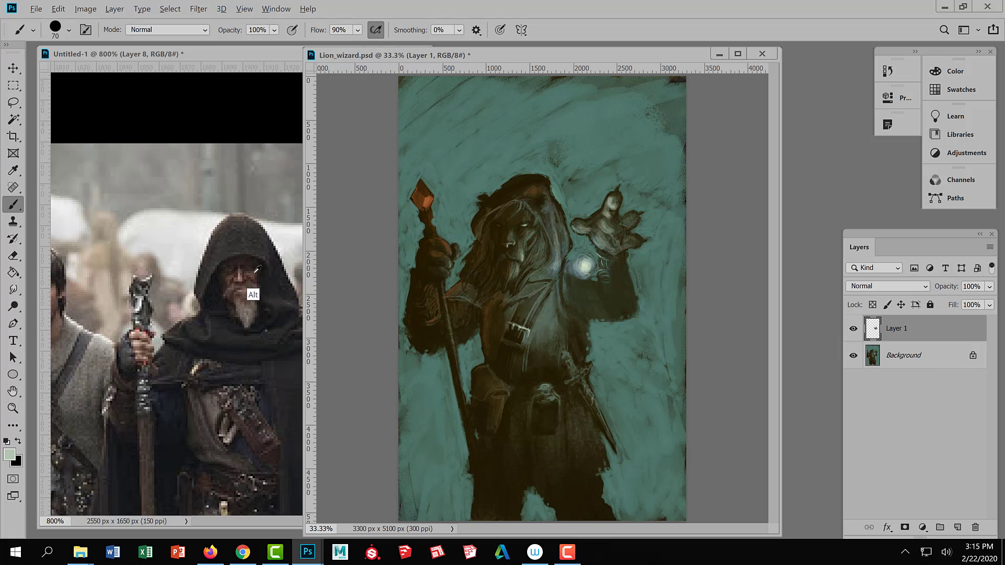
key("alt")
key("alt")
left_click_drag(529, 201, 514, 220)
key("bracketright")
left_click(526, 220, "alt")
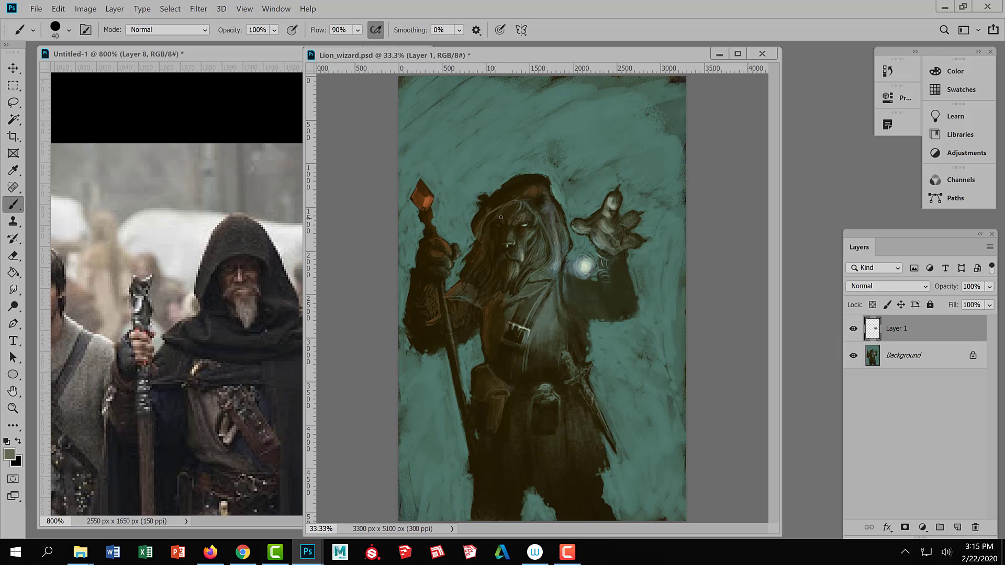
- Sample the dark brown by the lion's nose and refine the nose and upper mouth with a 9 px brush
scroll(514, 227, "up", 2)
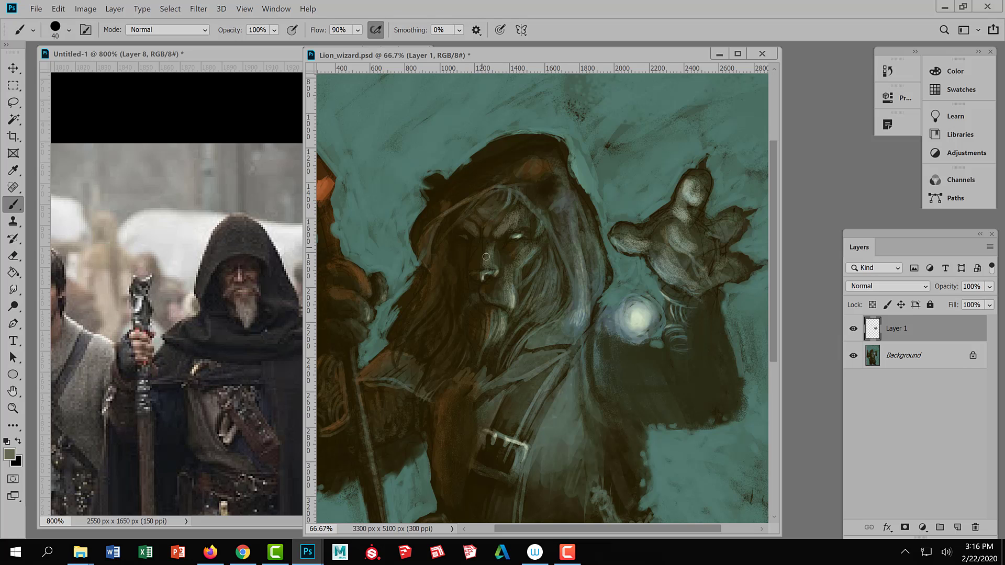
left_click(480, 283, "alt")
key("bracketright")
key("bracketleft")
key("bracketleft")
key("bracketleft")
key("bracketleft")
key("bracketleft")
key("bracketleft")
key("bracketleft")
key("bracketleft")
right_click(486, 266)
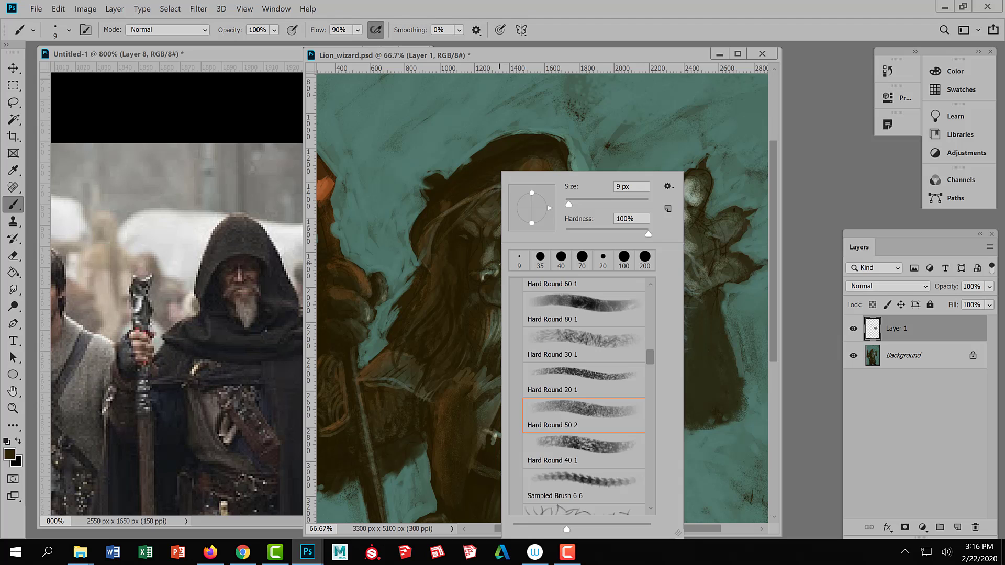
key("Escape")
left_click_drag(495, 288, 497, 290)
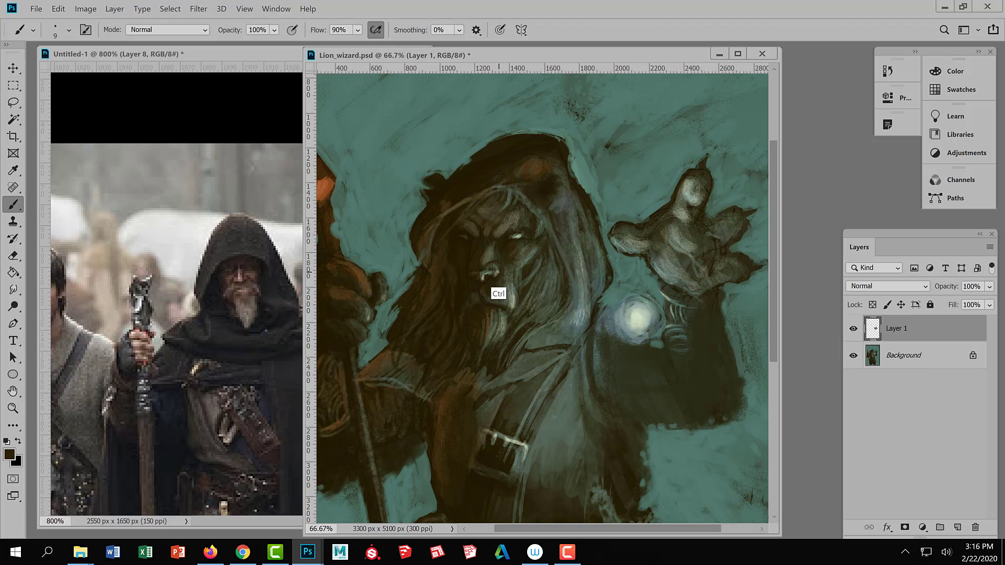
- Sample tones from the lion's face and paint the muzzle, mouth and beard edge with a 25 px brush
key("alt")
left_click(525, 283, "alt")
left_click(482, 266, "alt")
key("bracketright")
key("bracketright")
key("bracketright")
key("bracketright")
mouse_move(503, 301)
left_mouse_down()
mouse_move(508, 310)
mouse_move(493, 304)
left_mouse_up()
left_click(509, 287, "alt")
left_click_drag(512, 293, 514, 321)
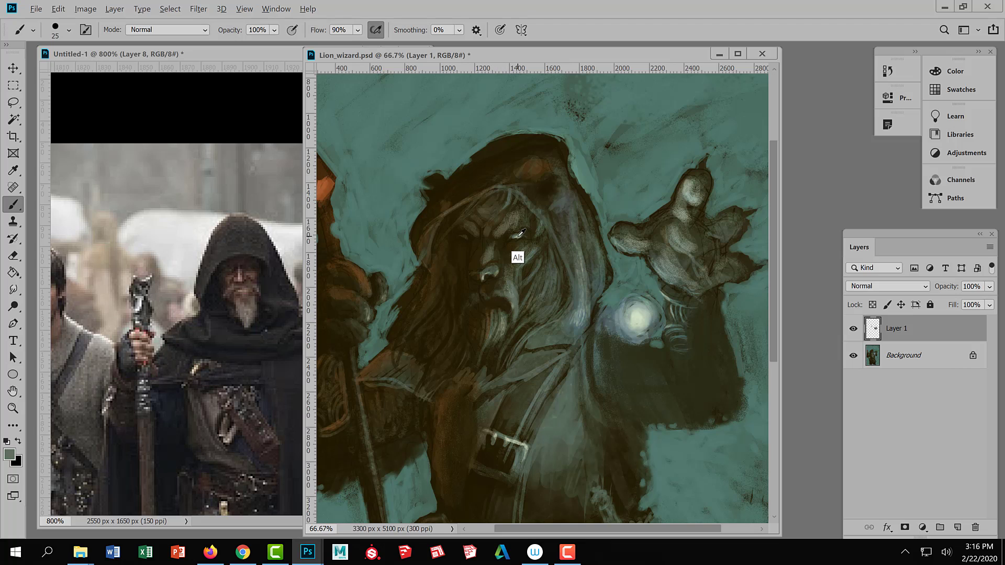
- Sample a muted tone beneath the lion's bright eye and reduce the brush to 8 px for fine facial detail
left_click(516, 257, "alt")
key("bracketleft")
key("bracketleft")
key("bracketleft")
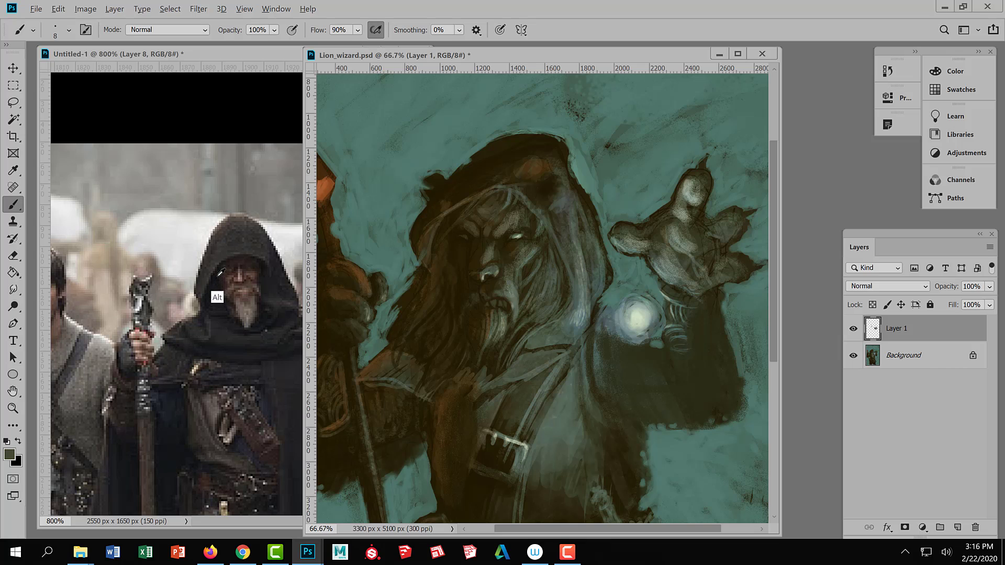
- Set the foreground color to near-black brown #110e02 and deepen the shadow beside the lion's bright eye
left_click(217, 297, "alt")
scroll(616, 339, "left", 2)
scroll(615, 339, "down", 3)
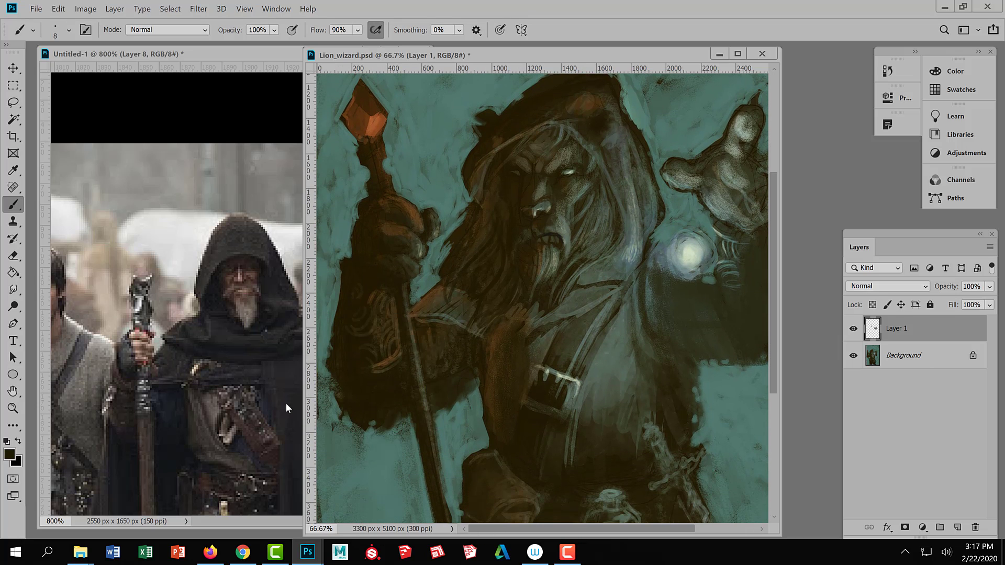
left_click(9, 454)
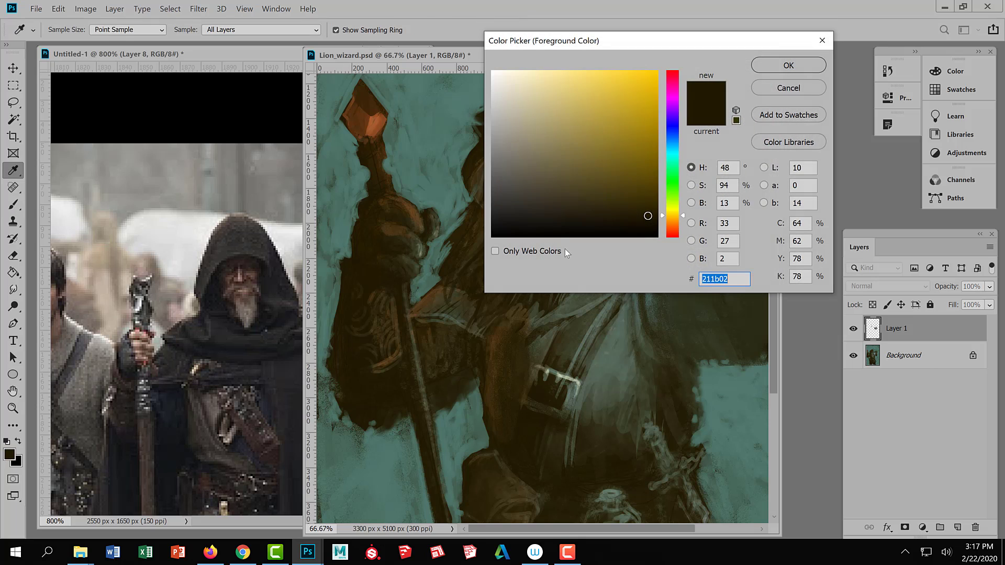
left_click(634, 227)
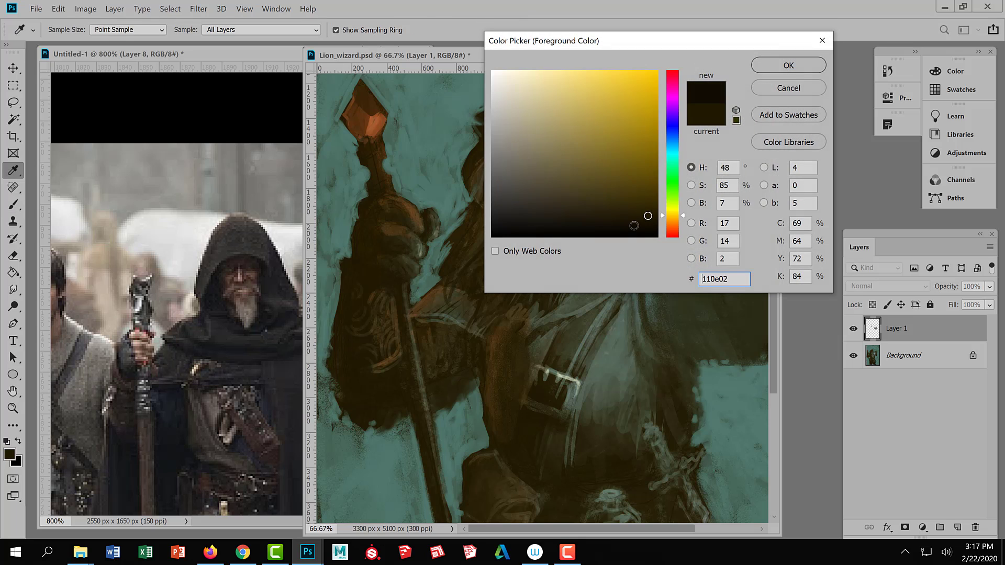
left_click(786, 66)
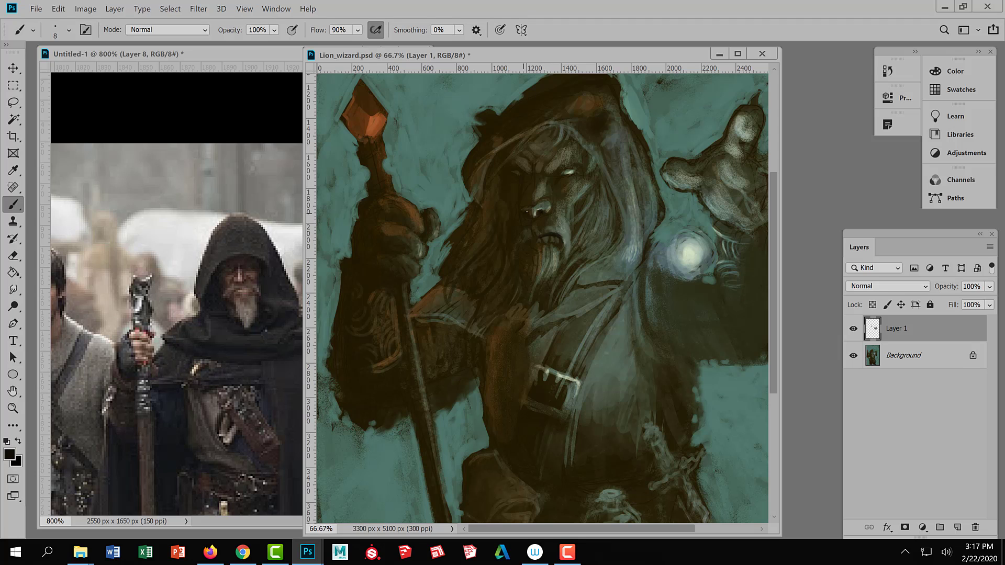
scroll(537, 215, "up", 2)
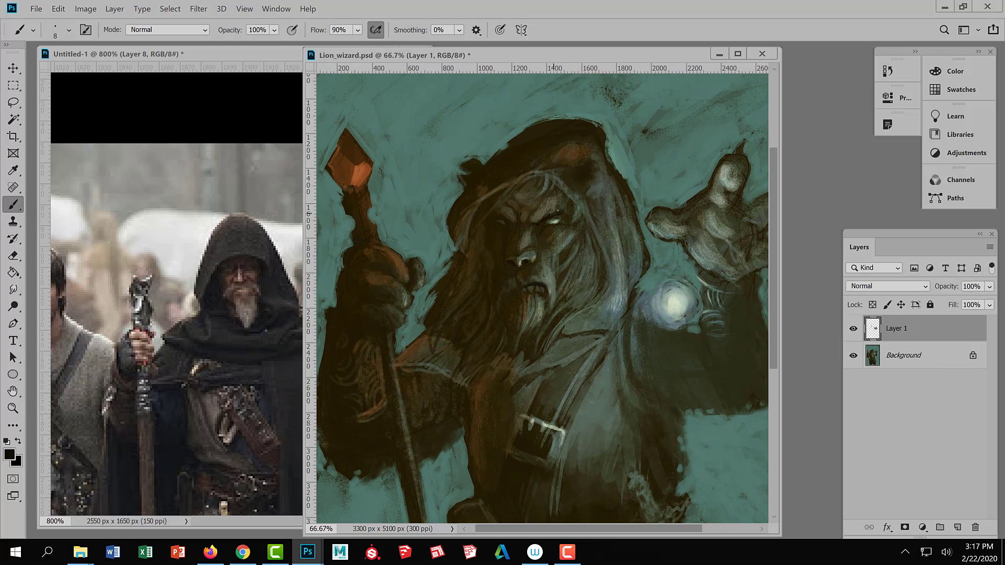
mouse_move(562, 226)
left_mouse_down()
mouse_move(570, 220)
mouse_move(556, 240)
left_mouse_up()
- Sample the pale tone of the glowing orb and paint highlights on the lion's brow, cheek and fangs with the 8 px brush
left_click(668, 291, "alt")
left_click_drag(546, 218, 566, 213)
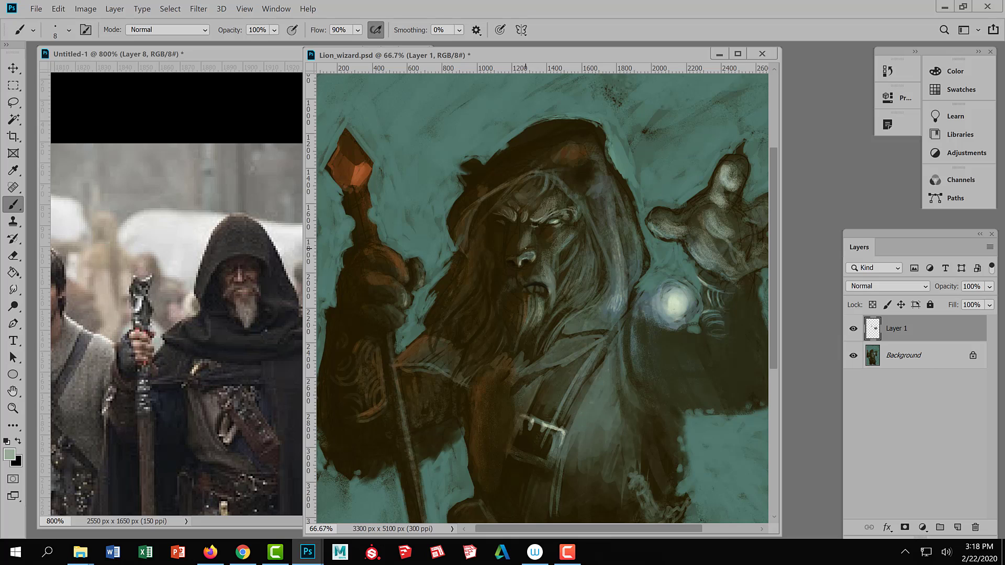
right_click(526, 247)
key("Escape")
left_click_drag(546, 265, 554, 283)
left_click(534, 289)
- Sample dark tones from the lion's face, hood and mane, and darken the foreground color to #0c0902
left_click(544, 262, "alt")
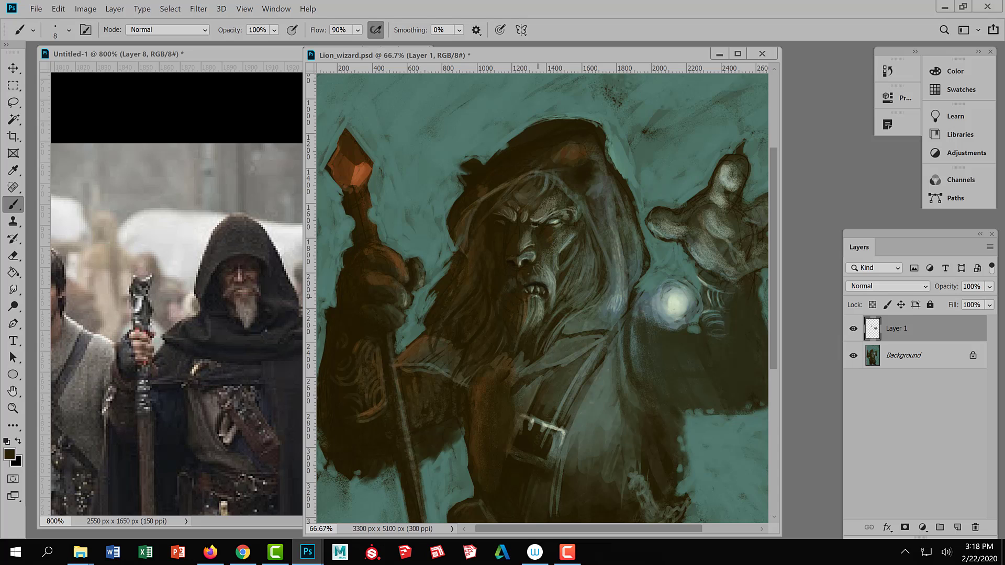
left_click(575, 164, "alt")
left_click(530, 309, "alt")
left_click(455, 296, "alt")
key("ctrl+Tab")
left_click(10, 454)
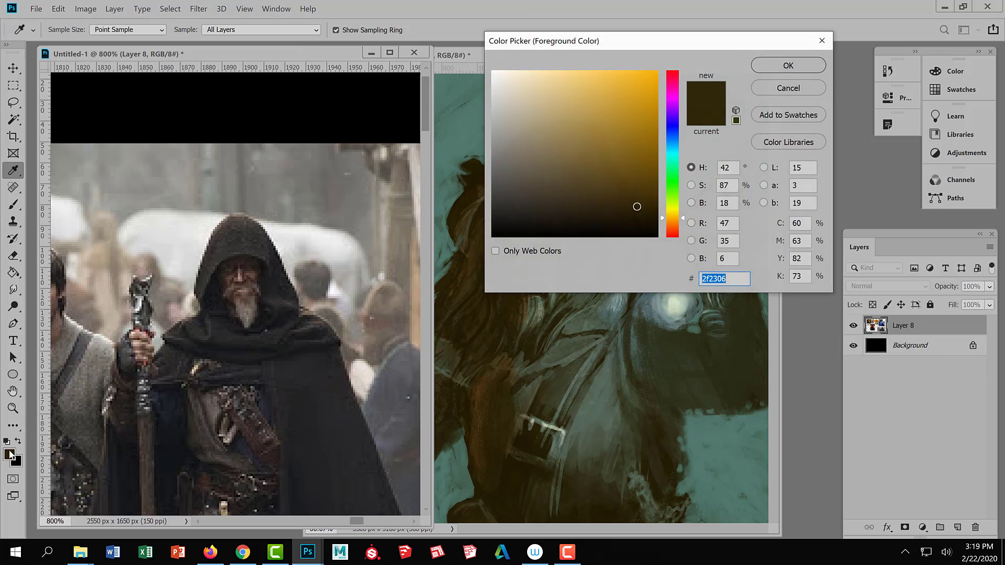
left_click(625, 223)
left_click(628, 226)
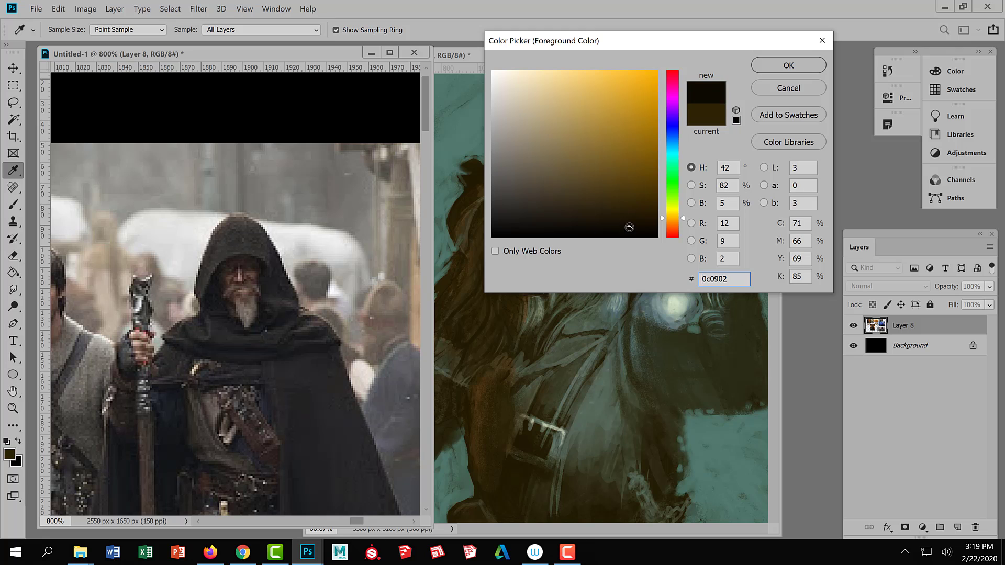
left_click(780, 69)
key("ctrl+Tab")
key("b")
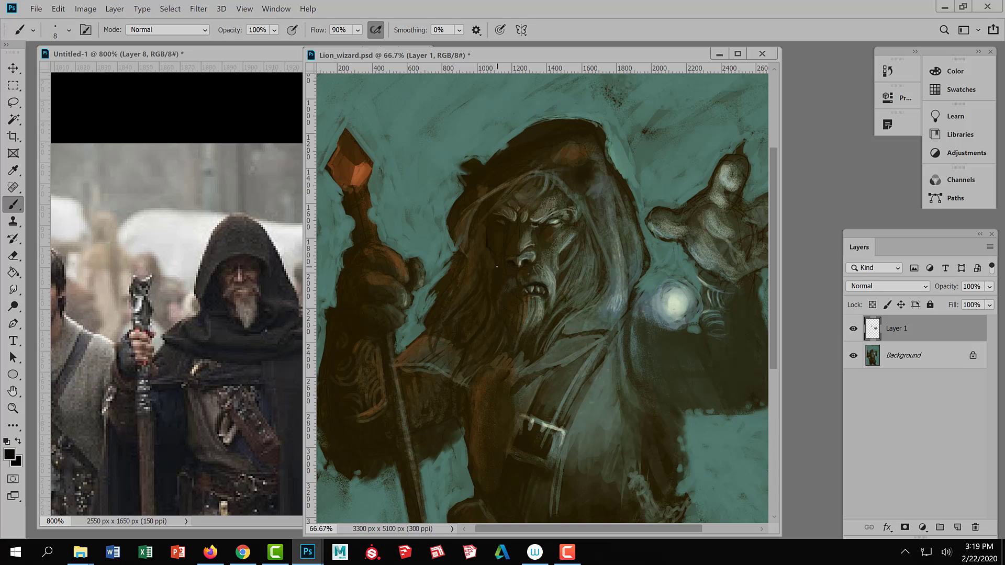
- Deepen the shadows in the lion's shaded eye socket, muzzle and beard, enlarging the brush to 30 px
key("bracketright")
key("bracketright")
key("bracketleft")
key("bracketright")
key("bracketleft")
key("bracketright")
key("bracketright")
key("bracketright")
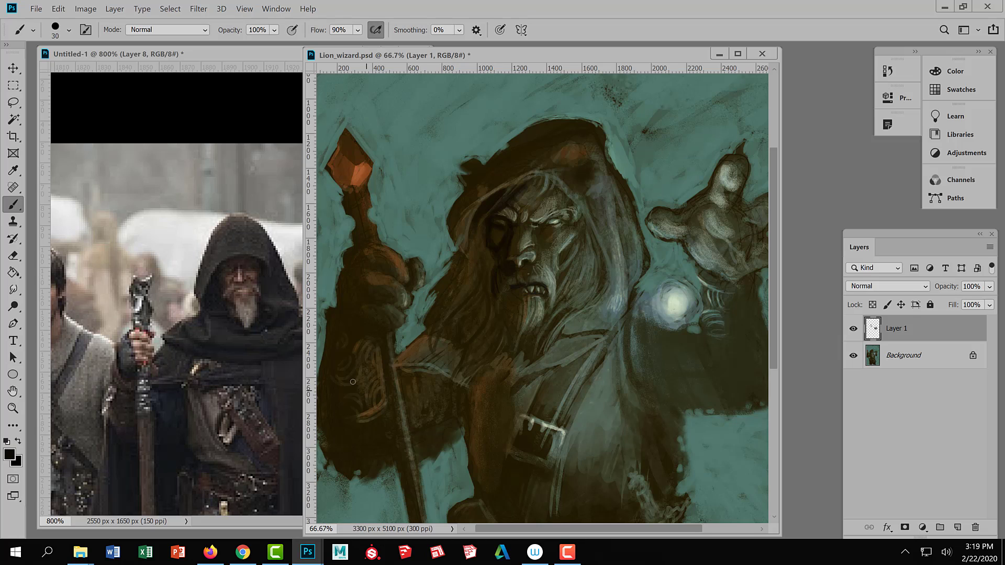
- Switch to Chrome and search Google Images for "portrait lighting" in a new tab
left_click(242, 553)
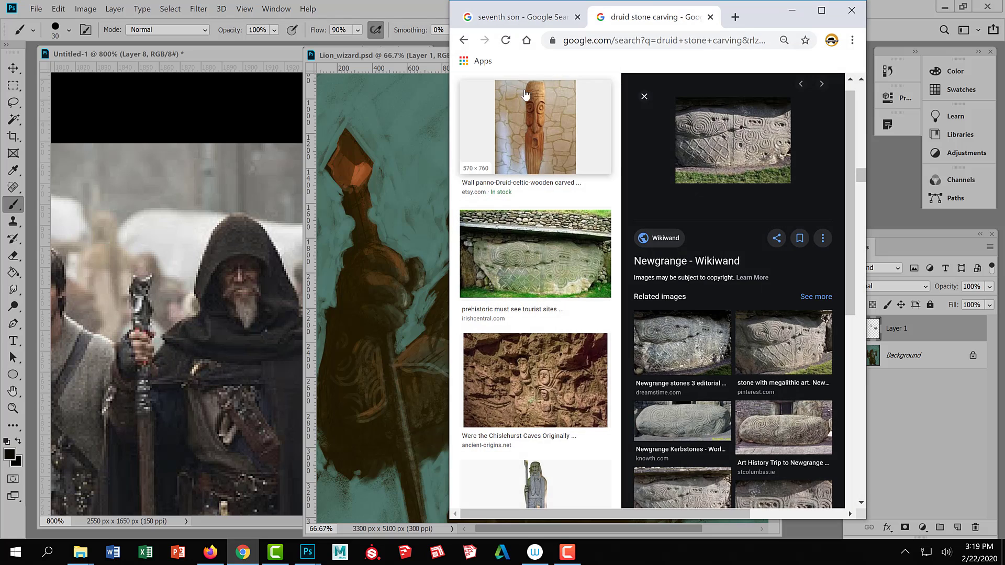
left_click(735, 18)
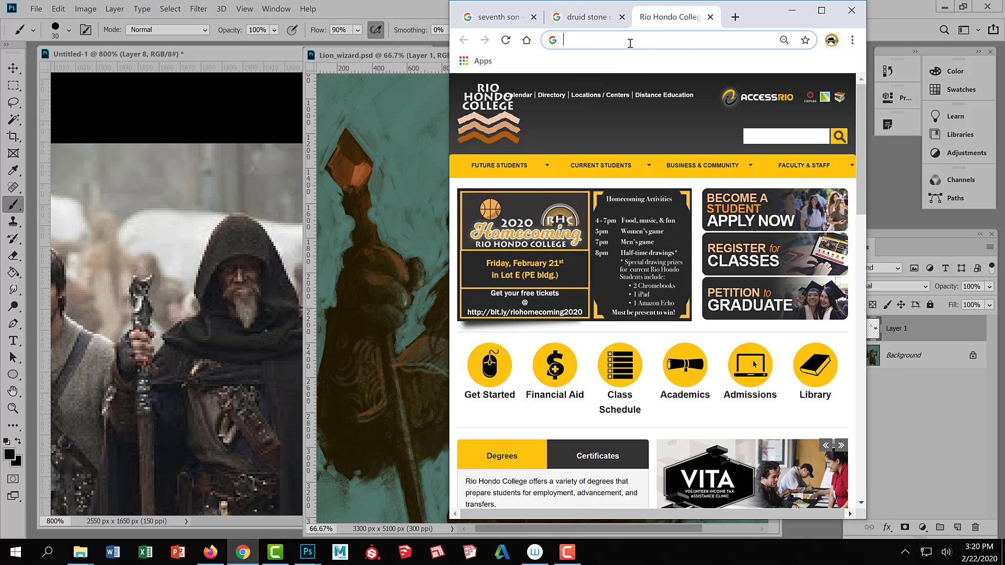
type("portrait")
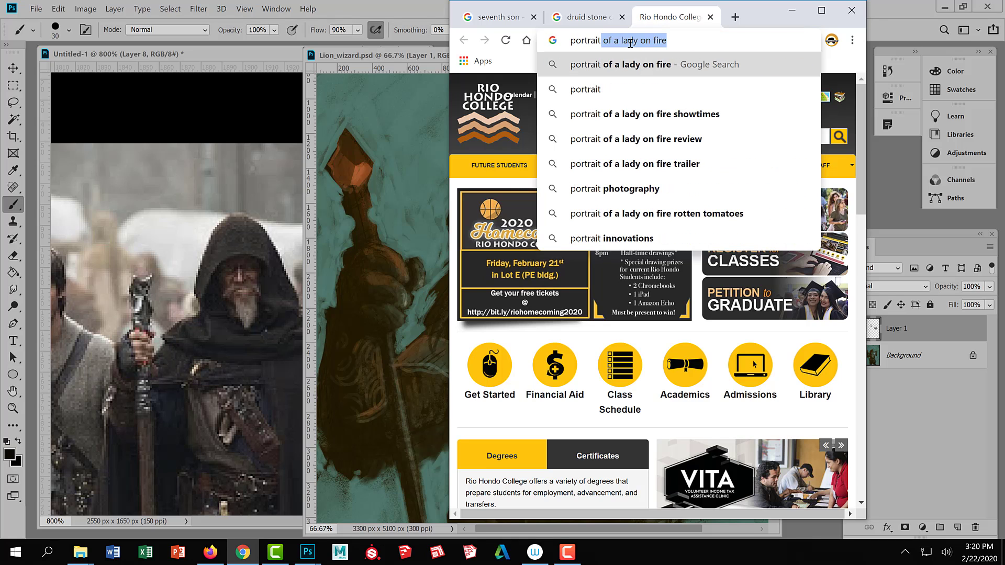
type(" lighting")
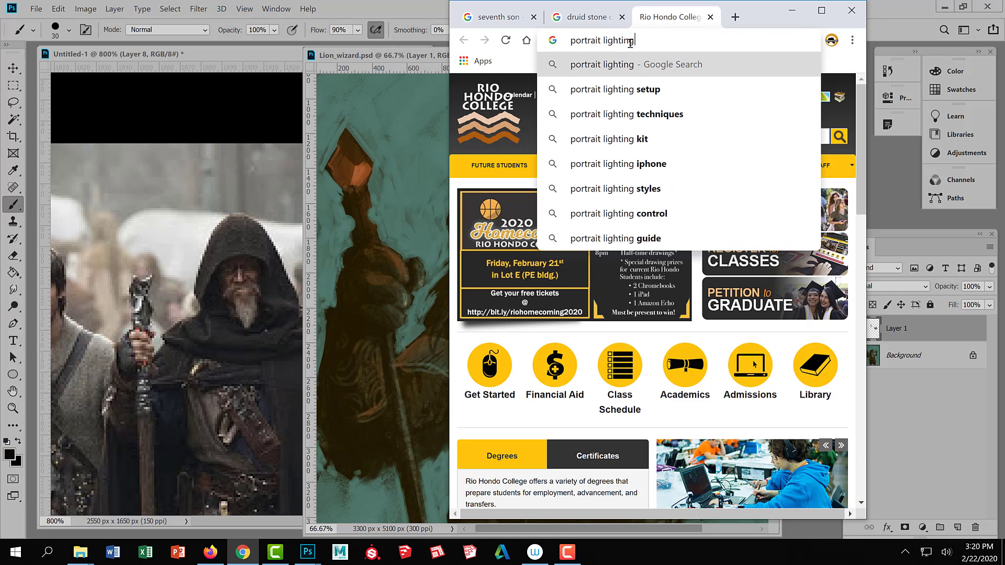
key("Return")
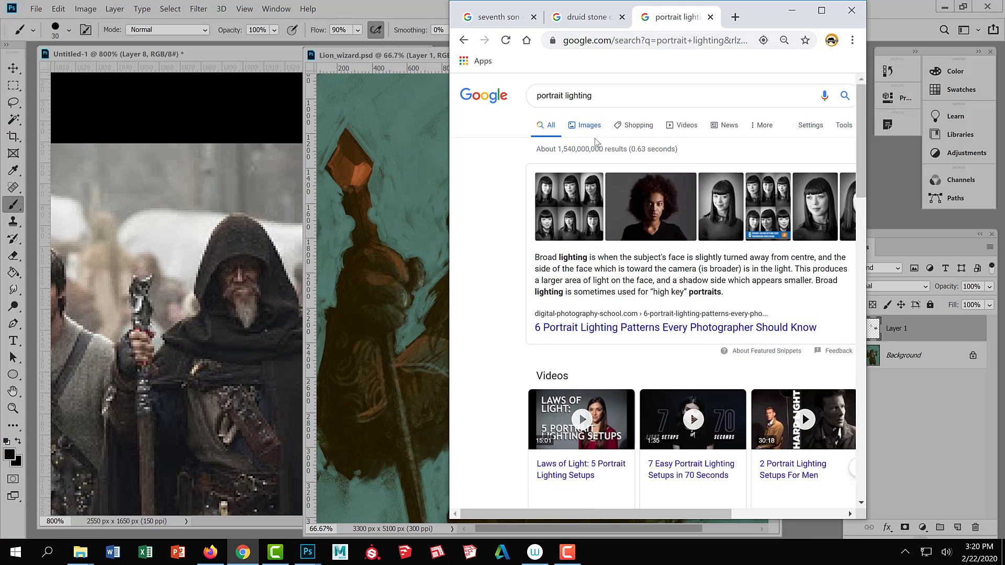
left_click(589, 126)
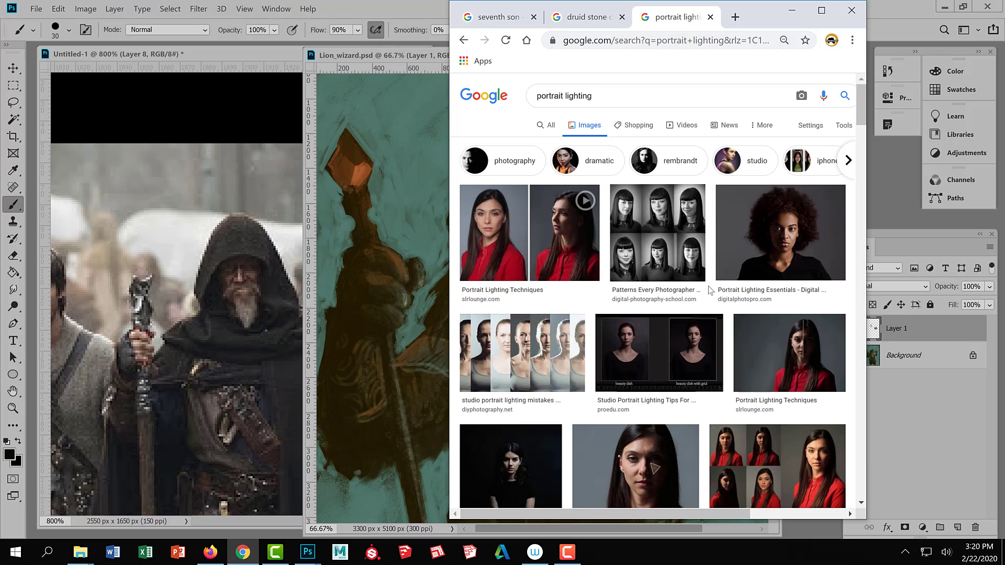
- Find the Portrait Lighting Cheat Sheet among the image results and open its source article on Digital Photography School
scroll(706, 335, "down", 3)
scroll(704, 339, "up", 3)
scroll(662, 310, "down", 5)
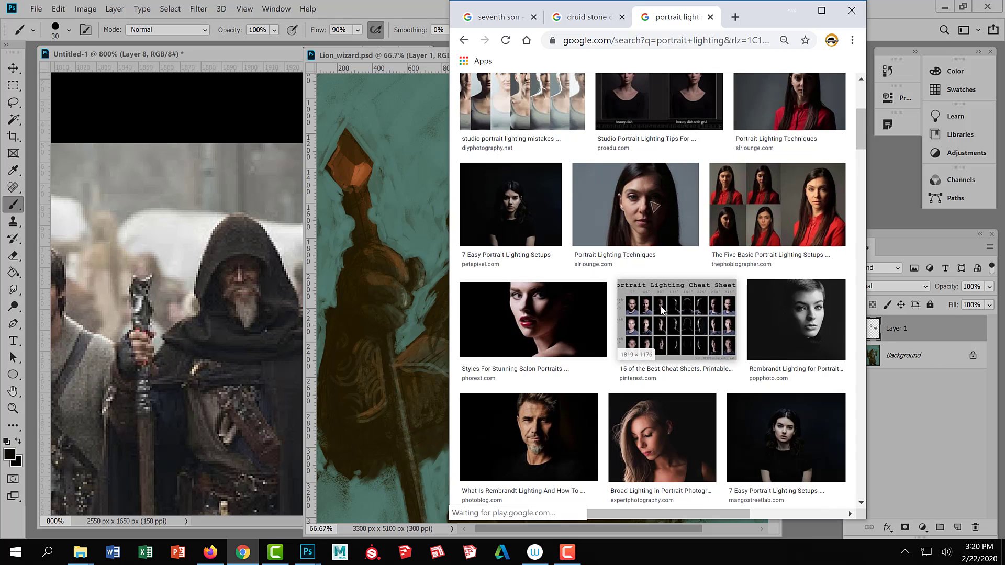
left_click(681, 335)
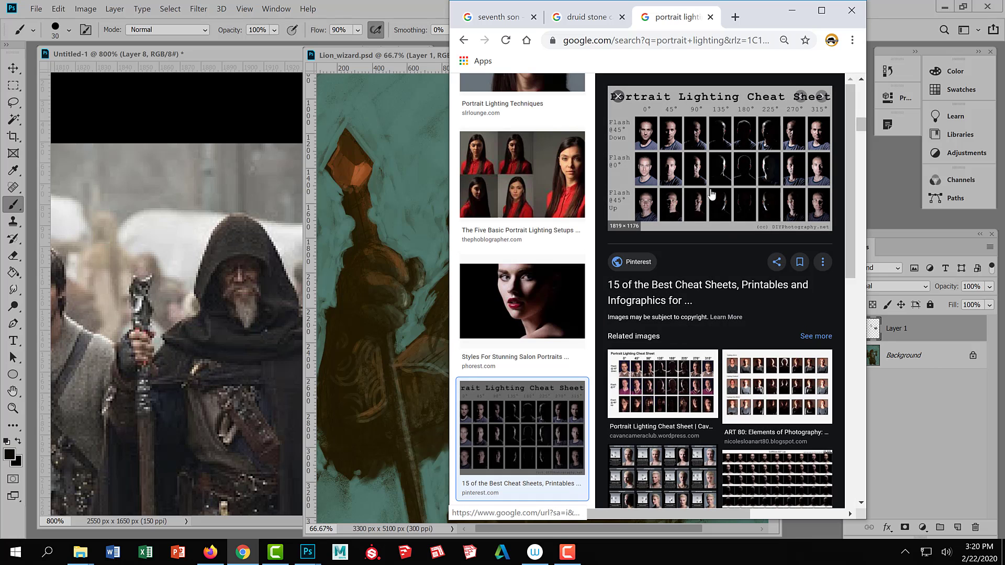
left_click(711, 194)
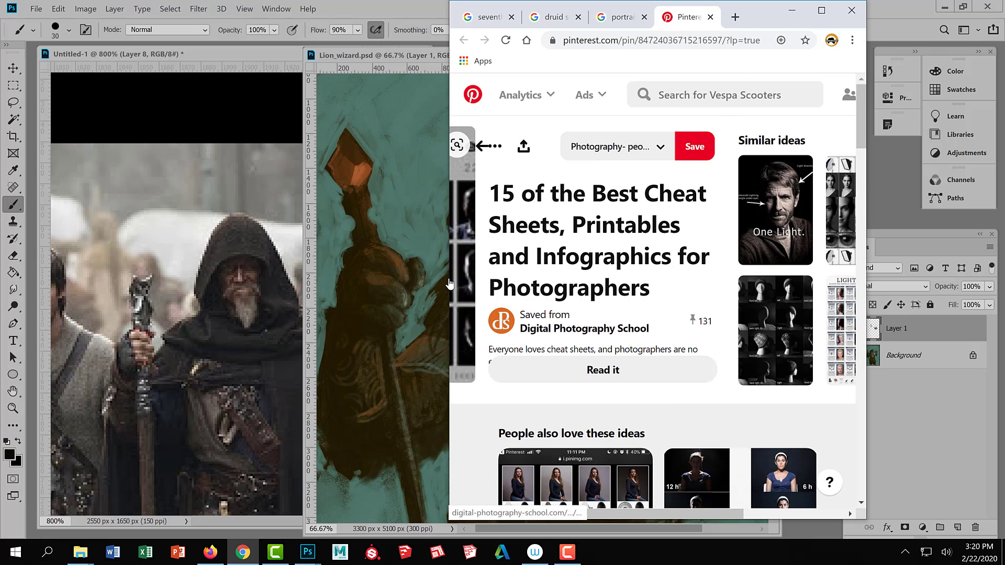
left_click_drag(450, 285, 220, 286)
left_click(383, 299)
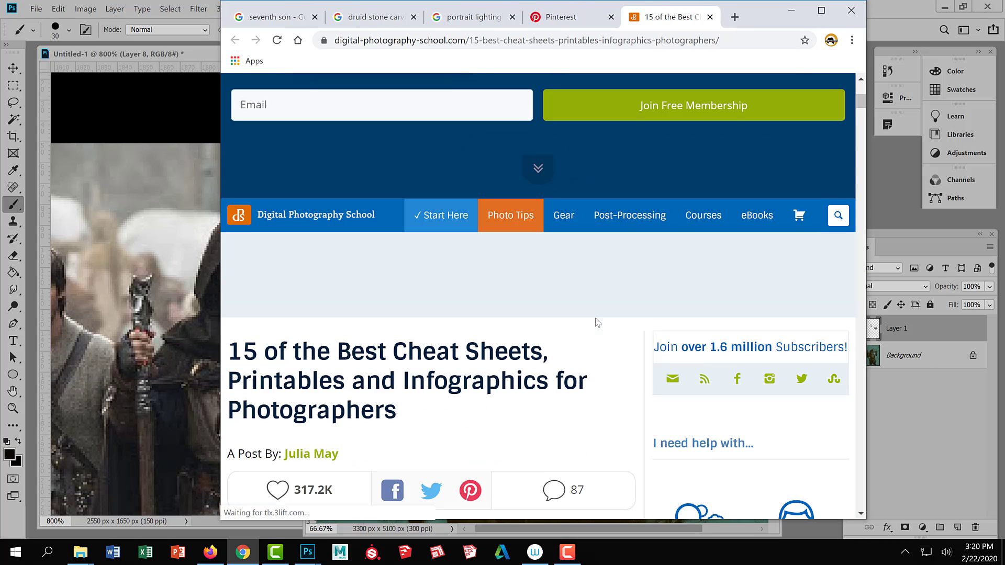
- Open the article's full-size Portrait Lighting Cheat Sheet and widen the browser window to study the light angles
scroll(598, 322, "down", 12)
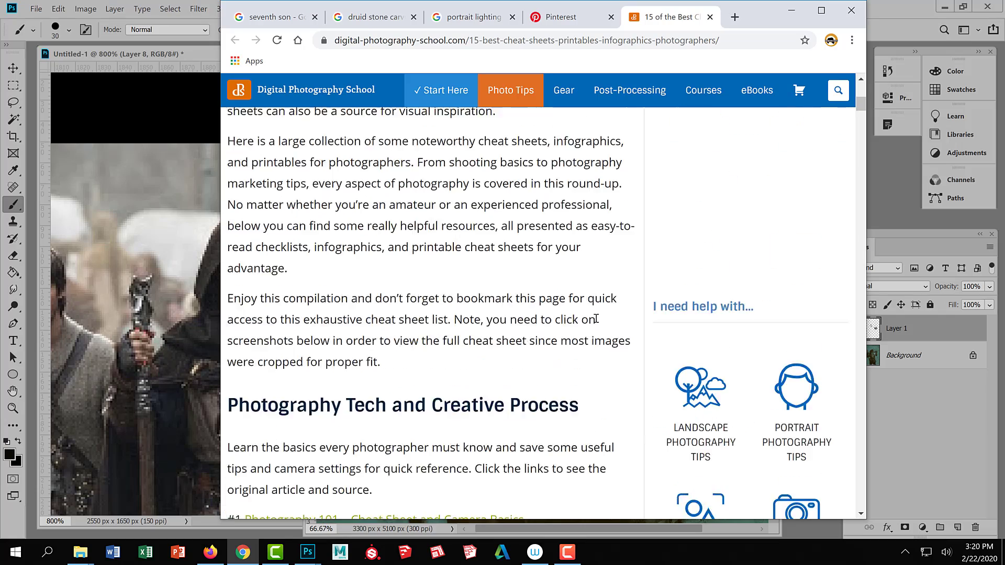
scroll(596, 318, "down", 15)
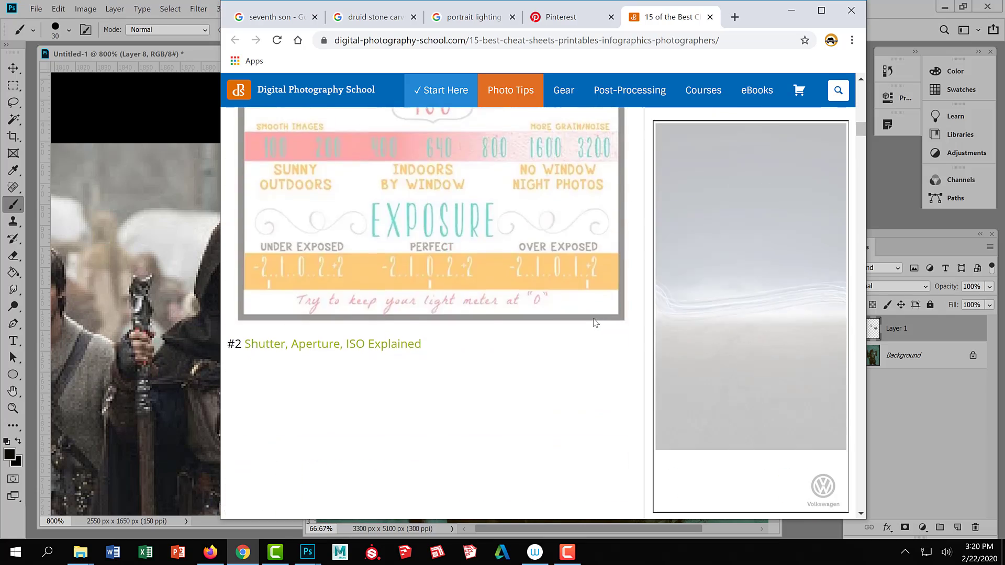
scroll(594, 324, "down", 15)
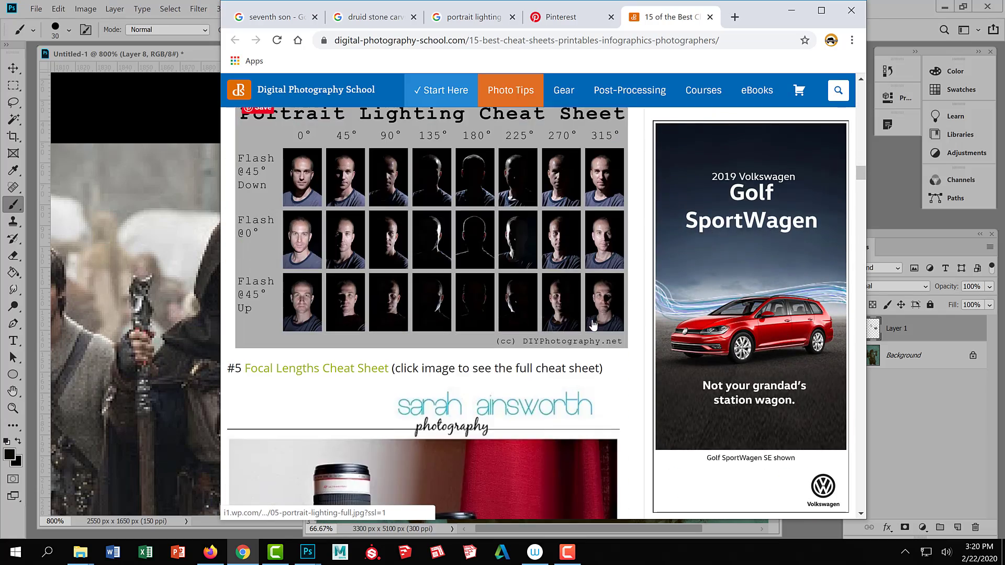
left_click(492, 271)
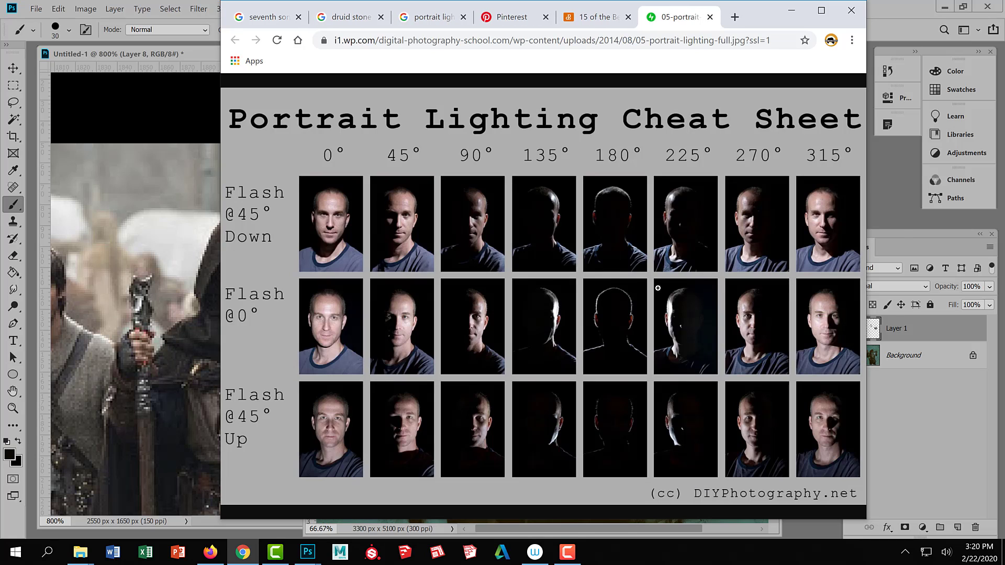
left_click_drag(222, 281, 86, 282)
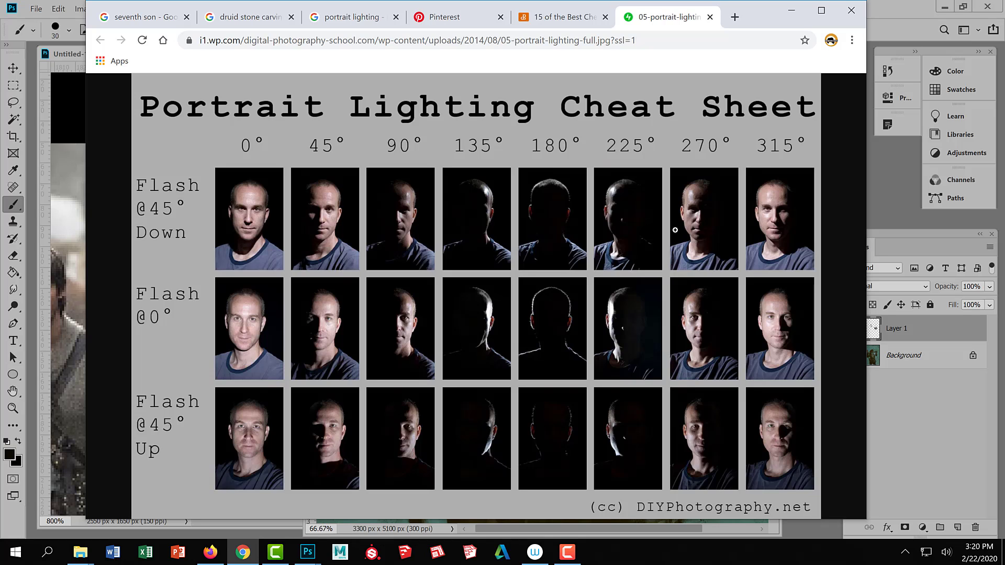
- Return to Photoshop and darken the shaded side of the lion's mane and hood with the 30 px brush
left_click(884, 165)
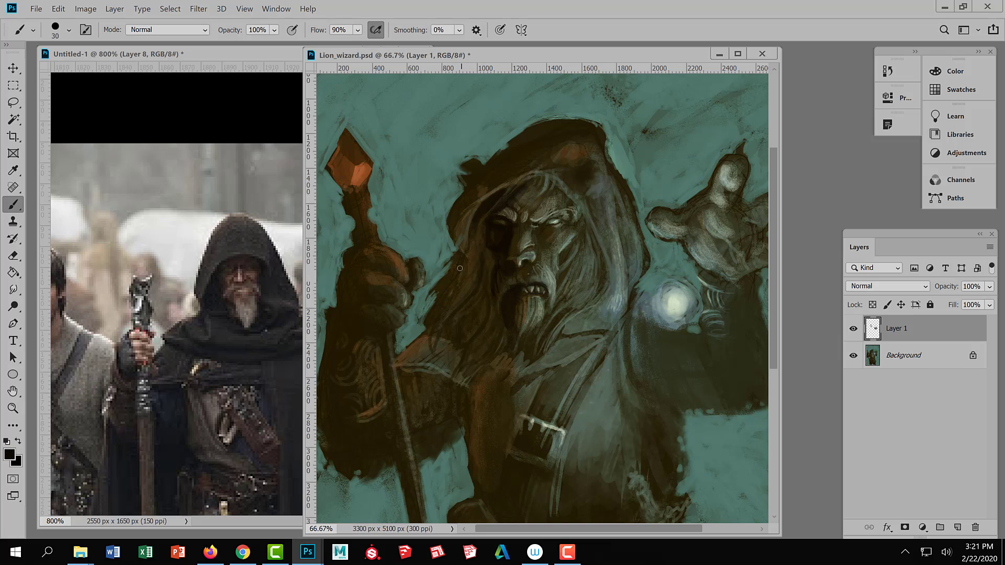
mouse_move(469, 255)
left_mouse_down()
mouse_move(458, 293)
mouse_move(433, 321)
left_mouse_up()
key("ctrl+minus")
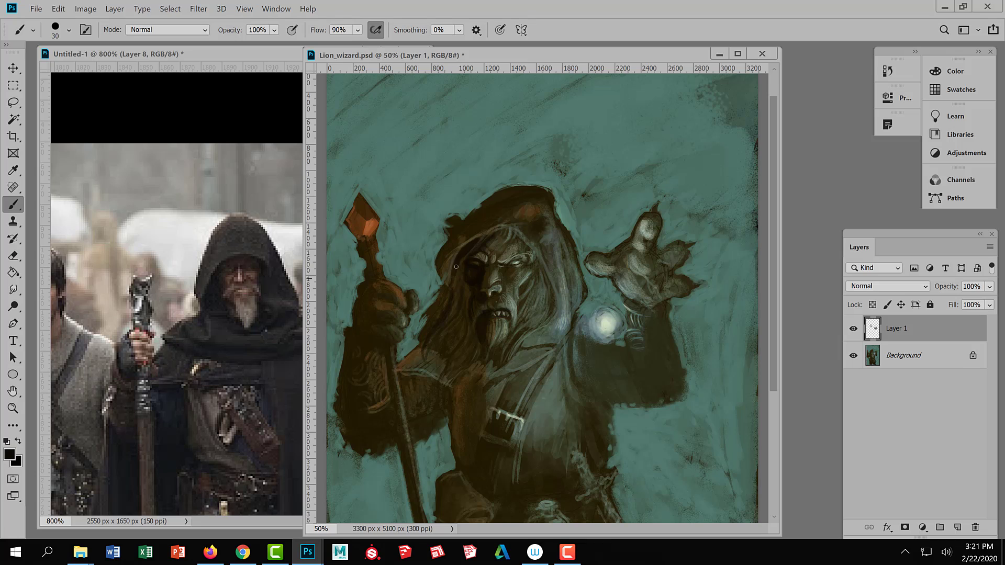
left_click_drag(503, 194, 470, 222)
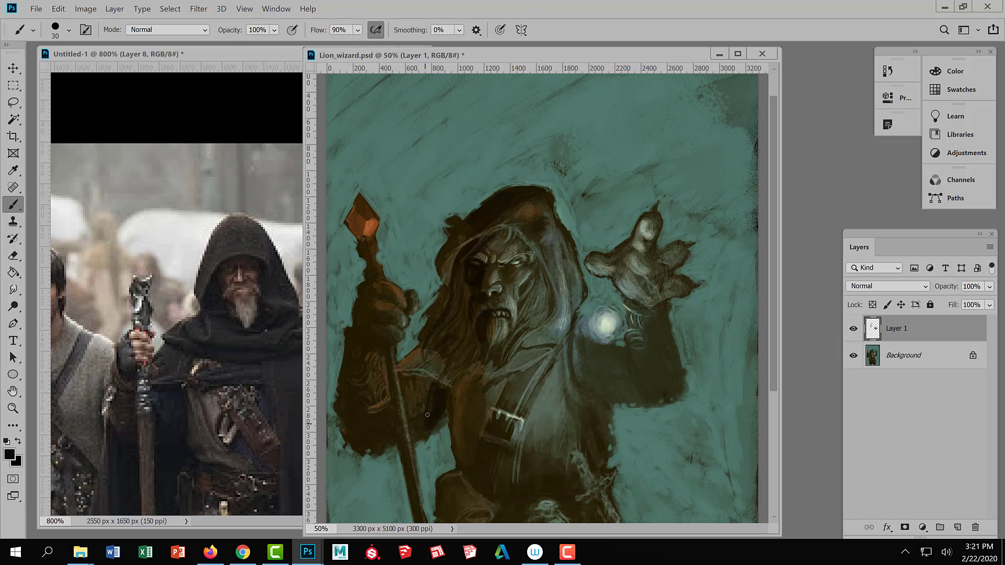
- Paint near-black shadows into the staff arm's sleeve and the robe's folds, enlarging the brush to 50 px
key("bracketright")
key("bracketleft")
key("bracketleft")
key("bracketleft")
key("bracketright")
key("bracketright")
key("bracketright")
key("bracketright")
key("bracketright")
key("bracketright")
key("bracketright")
key("bracketright")
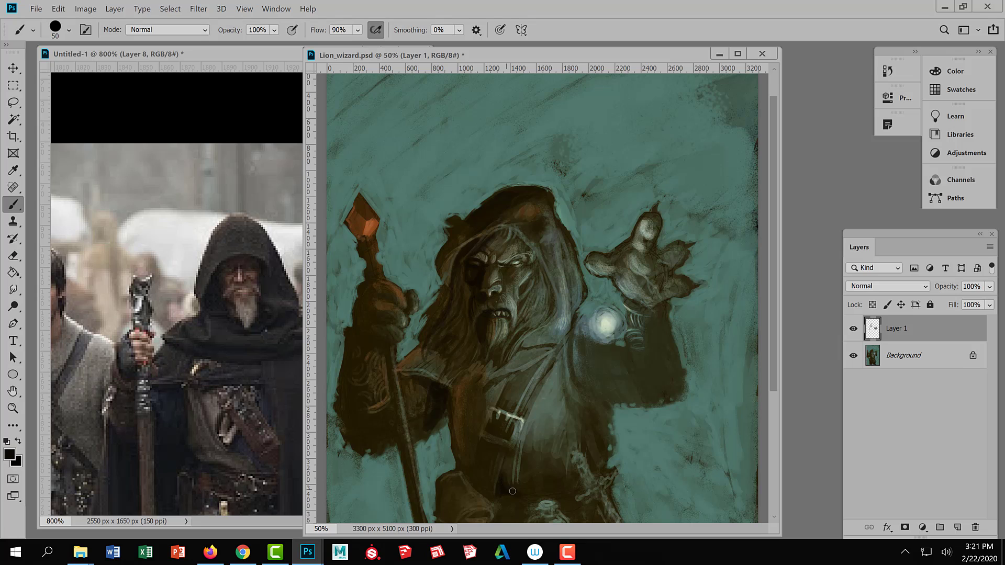
- Shade the lower robe above the belt with the near-black color and a brush of about 90 px
key("bracketright")
key("bracketright")
key("bracketright")
key("bracketleft")
key("bracketleft")
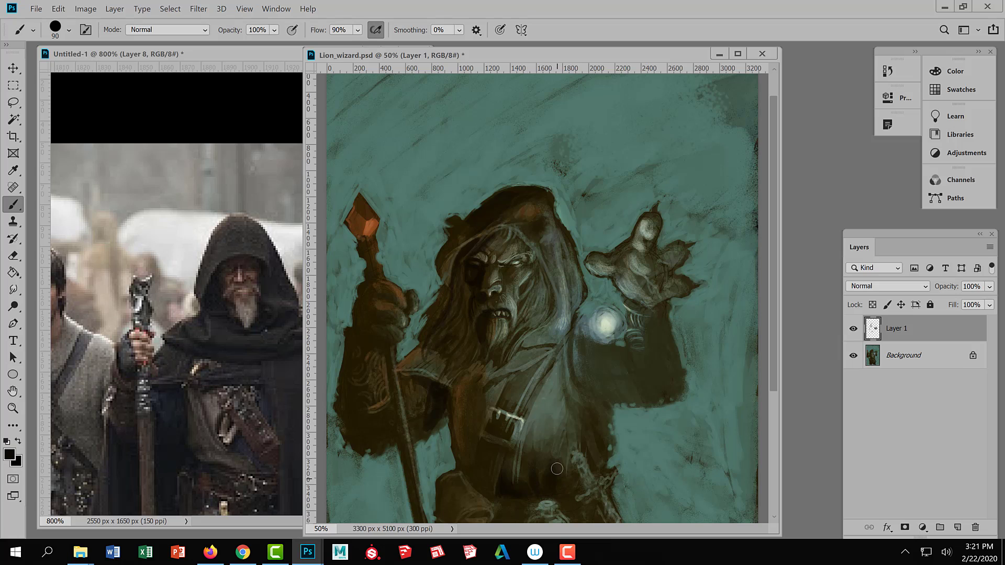
- Reduce the brush to 45 px, sample the robe's dark brown and paint the robe's edge near the dagger
key("bracketleft")
key("bracketleft")
key("bracketleft")
key("bracketleft")
key("bracketleft")
key("bracketright")
key("bracketright")
key("bracketright")
key("bracketright")
key("bracketright")
left_click(521, 478, "alt")
left_click_drag(611, 443, 611, 426)
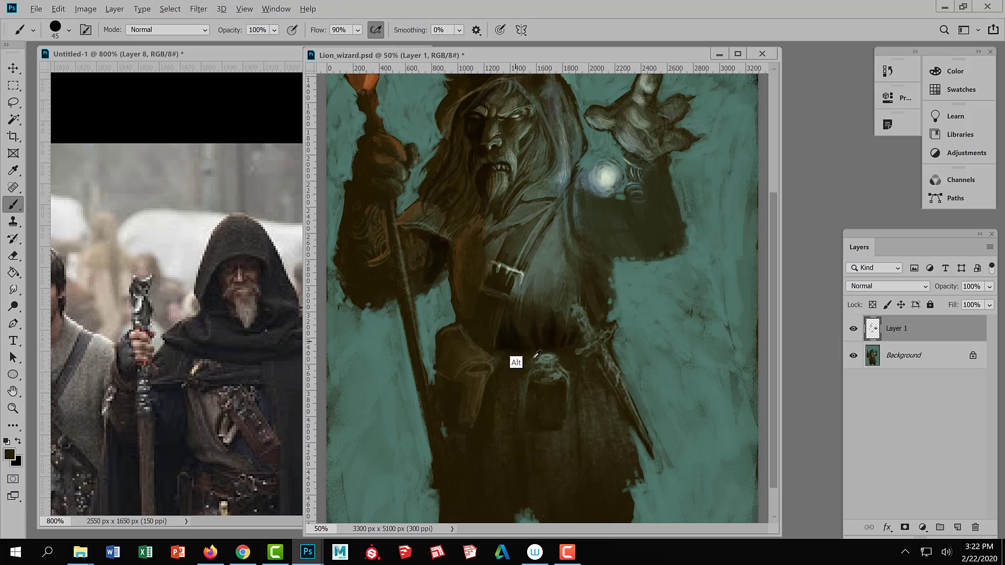
- Sample the near-black at the waist and darken the belt, the hanging bottle and the edges of the belt pouch
left_click(515, 339, "alt")
mouse_move(528, 365)
left_mouse_down()
mouse_move(504, 368)
mouse_move(505, 358)
mouse_move(525, 362)
left_mouse_up()
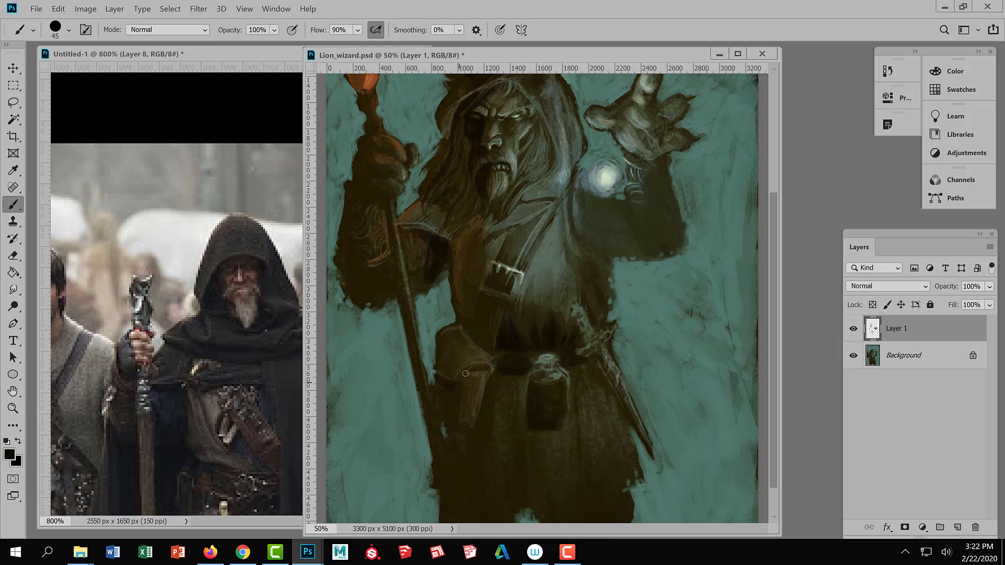
left_click_drag(469, 369, 479, 367)
left_click_drag(434, 402, 452, 428)
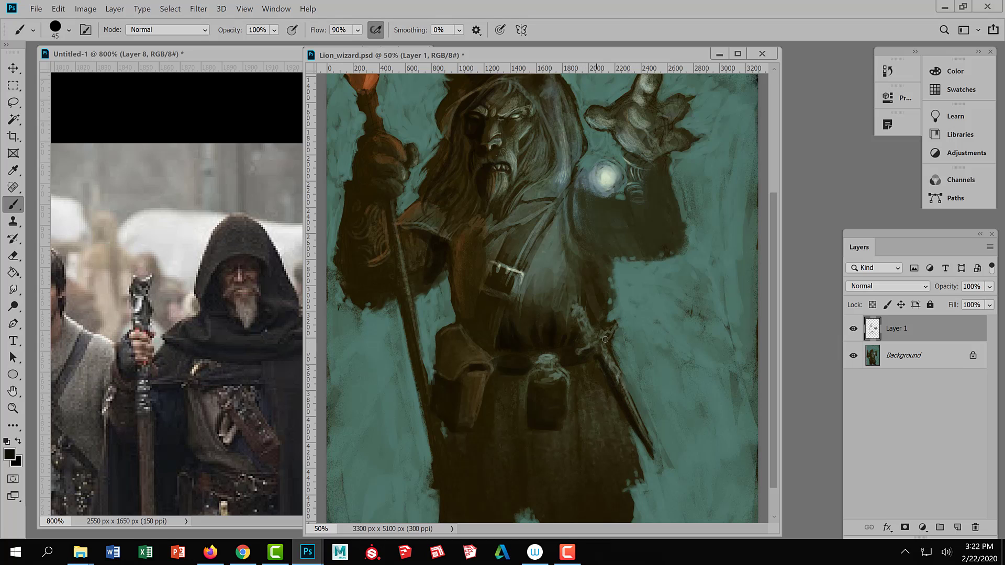
- Paint near-black shadows around the dagger's hilt and along the underside of the raised arm's sleeve
left_click_drag(586, 331, 568, 298)
scroll(644, 241, "up", 3)
mouse_move(638, 325)
left_mouse_down()
mouse_move(616, 306)
mouse_move(667, 318)
mouse_move(677, 288)
left_mouse_up()
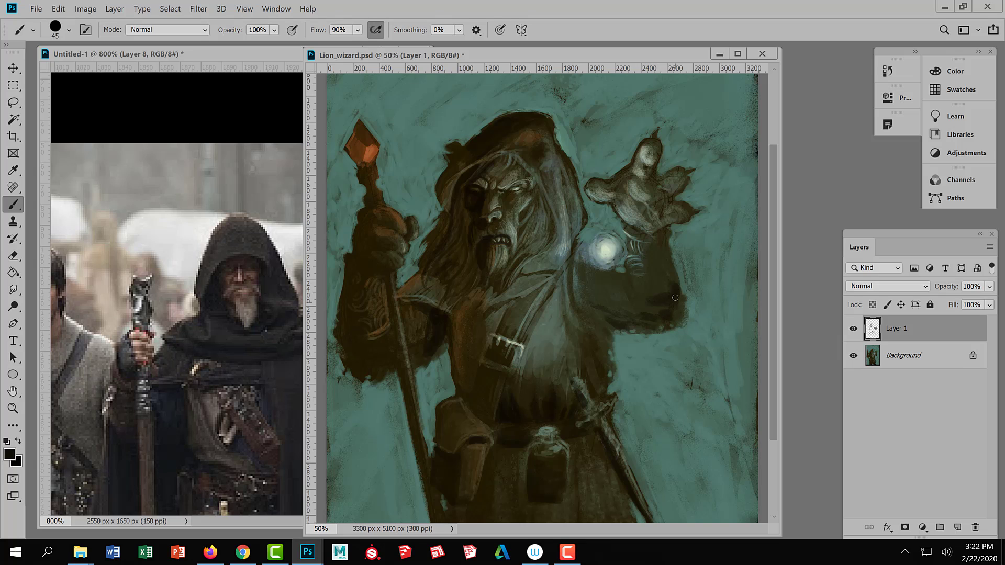
- Darken the elbow of the raised sleeve and shade around the ear on the hood in near-black
mouse_move(675, 295)
left_mouse_down()
mouse_move(654, 257)
mouse_move(656, 299)
mouse_move(656, 228)
mouse_move(674, 234)
mouse_move(678, 309)
mouse_move(684, 302)
mouse_move(678, 329)
mouse_move(667, 321)
mouse_move(637, 330)
mouse_move(661, 335)
left_mouse_up()
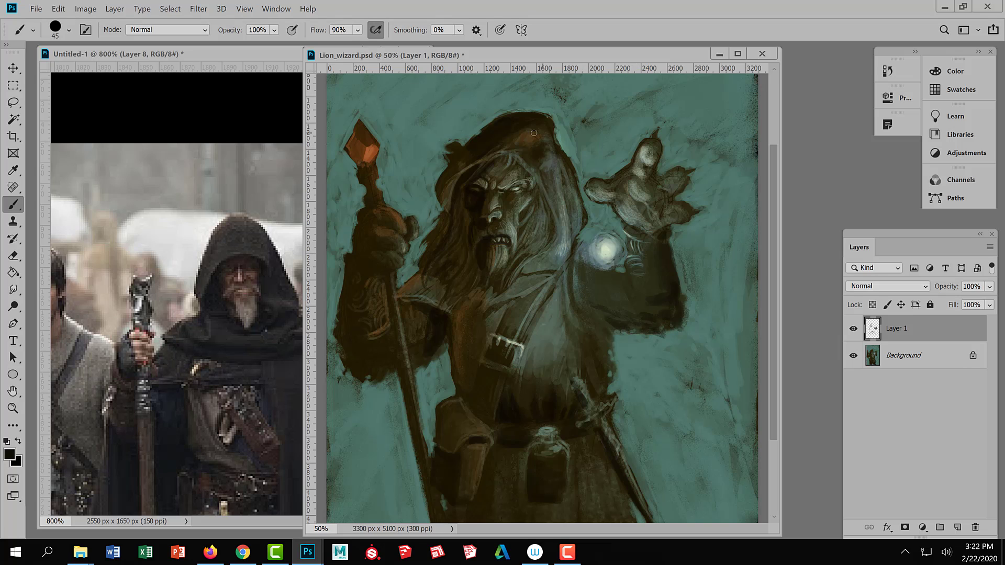
mouse_move(521, 129)
left_mouse_down()
mouse_move(510, 149)
mouse_move(537, 128)
left_mouse_up()
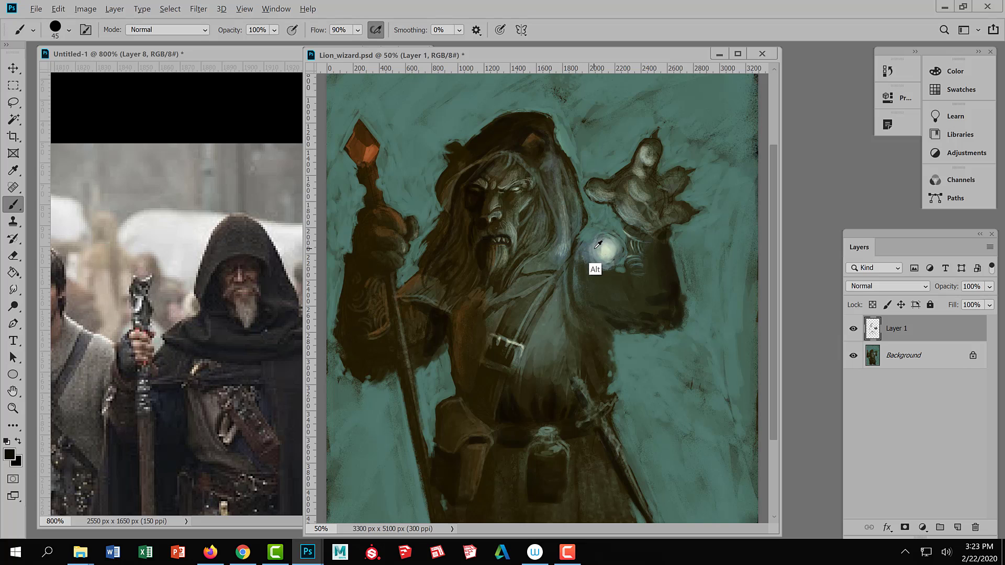
- Sample the pale glow of the orb, reduce the brush to 9 px and paint a rim highlight on the hood's ear
left_click(602, 263, "alt")
key("bracketleft")
key("bracketleft")
key("bracketleft")
key("bracketleft")
key("bracketleft")
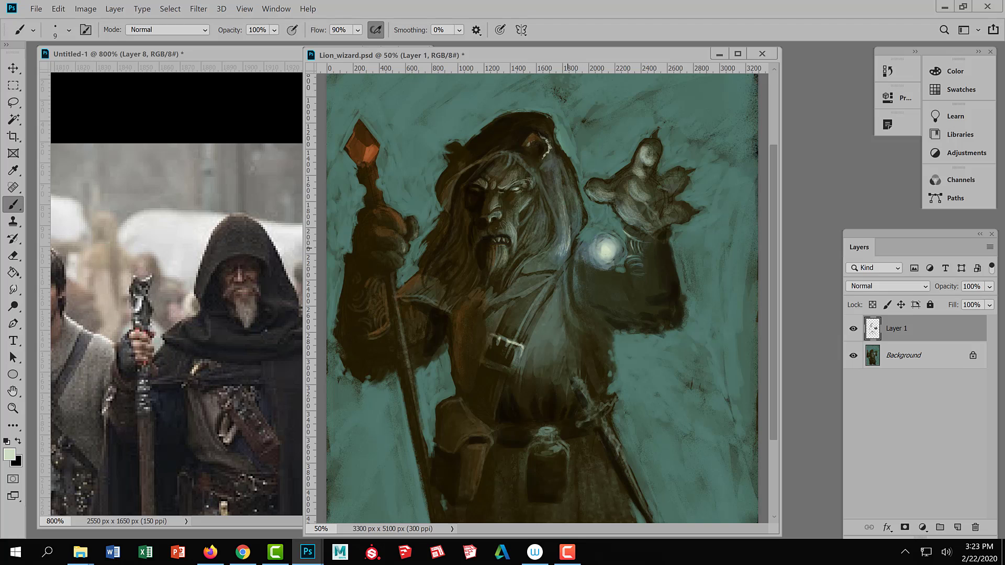
- Lasso a narrow strip along the hood's edge facing the orb, paint a pale highlight inside it with a 90 px brush, and deselect
key("l")
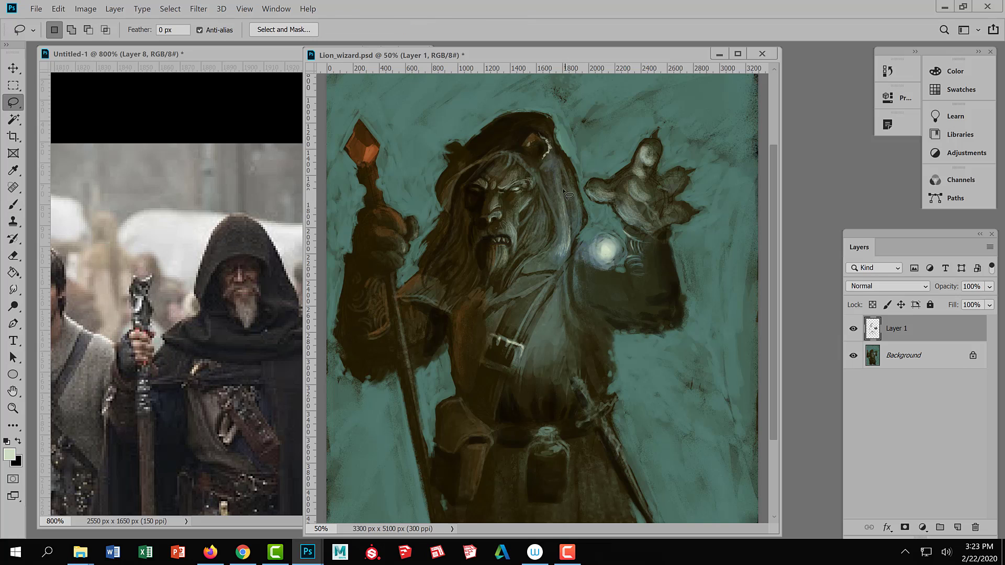
mouse_move(560, 182)
left_mouse_down()
mouse_move(574, 241)
mouse_move(564, 258)
mouse_move(556, 175)
left_mouse_up()
key("b")
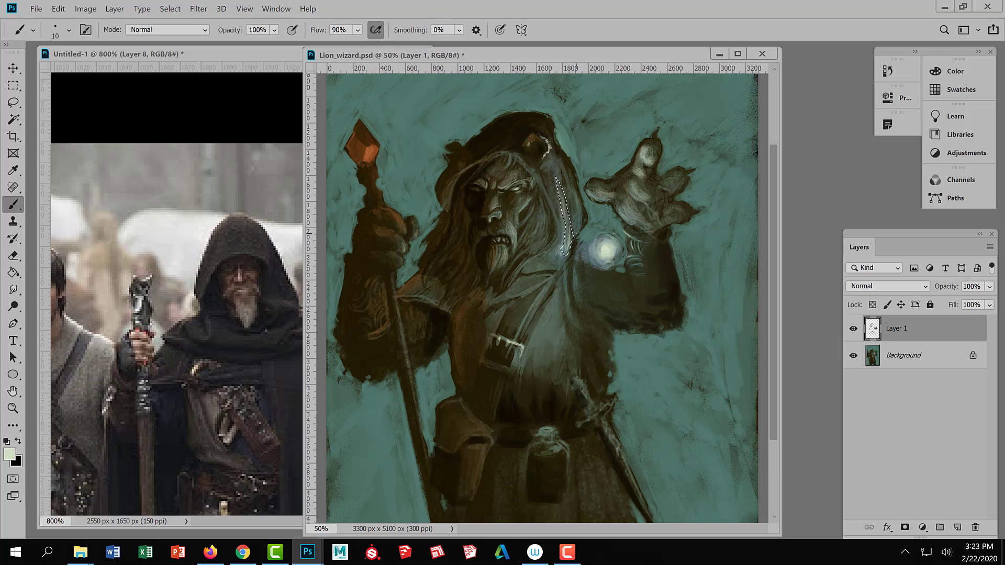
key("bracketright")
key("bracketright")
key("bracketright")
key("bracketright")
key("bracketright")
key("bracketright")
key("bracketright")
key("bracketright")
key("bracketright")
mouse_move(560, 188)
left_mouse_down()
mouse_move(569, 241)
mouse_move(566, 230)
left_mouse_up()
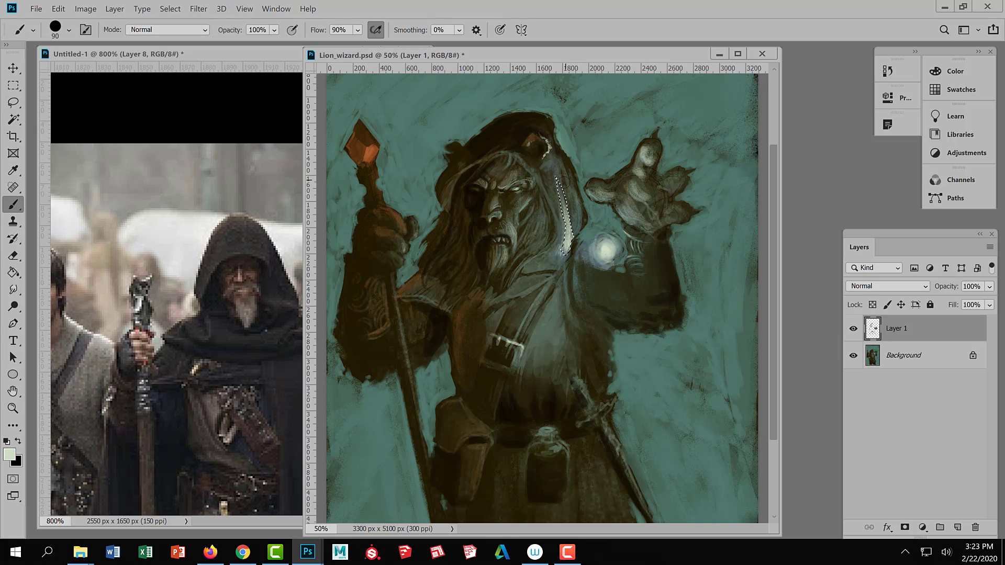
key("ctrl+d")
- Lasso the inner rim of the hood around the face, shade it with near-black sampled from the face's shadow, and deselect
key("l")
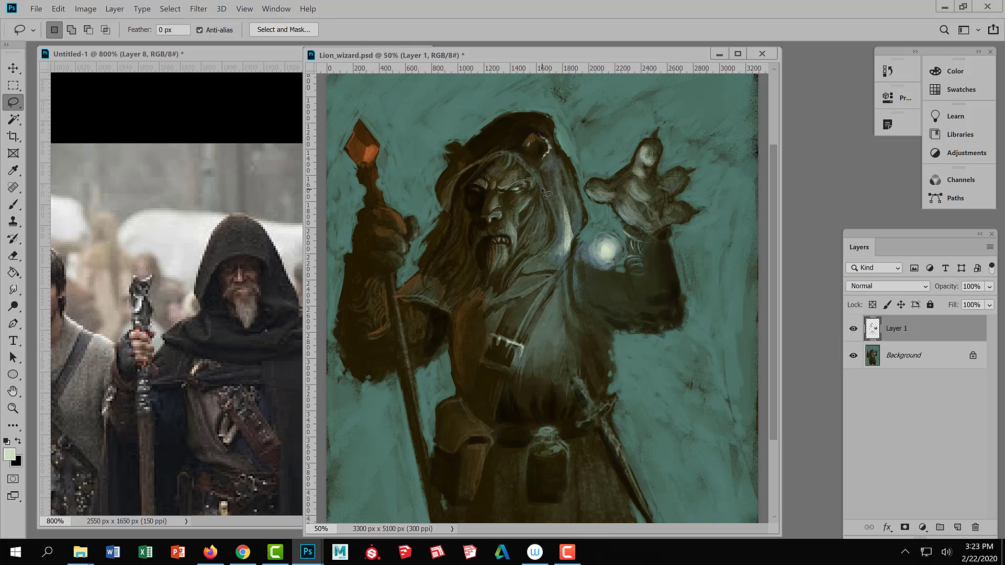
left_click_drag(539, 186, 552, 214)
mouse_move(537, 255)
left_mouse_down()
mouse_move(524, 263)
mouse_move(547, 234)
mouse_move(546, 210)
mouse_move(519, 165)
mouse_move(548, 188)
left_mouse_up()
key("shift")
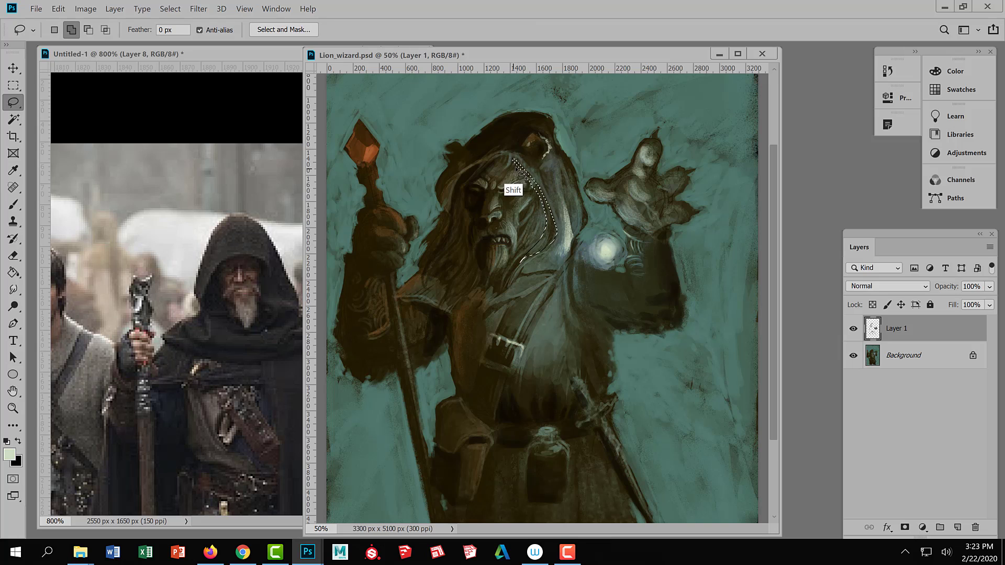
mouse_move(512, 157)
left_mouse_down()
mouse_move(488, 159)
mouse_move(512, 161)
mouse_move(526, 195)
mouse_move(547, 205)
left_mouse_up()
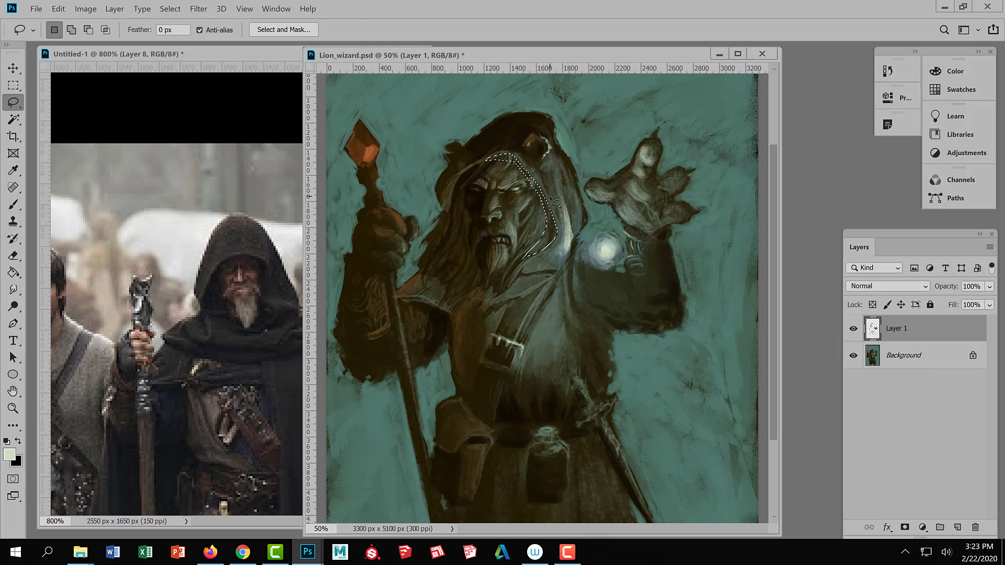
key("b")
left_click(479, 225, "alt")
mouse_move(495, 192)
left_mouse_down()
mouse_move(524, 206)
mouse_move(525, 164)
mouse_move(537, 192)
mouse_move(515, 161)
mouse_move(548, 219)
mouse_move(541, 203)
mouse_move(543, 254)
mouse_move(536, 245)
mouse_move(520, 271)
mouse_move(514, 317)
left_mouse_up()
mouse_move(504, 171)
left_mouse_down()
mouse_move(515, 146)
mouse_move(500, 147)
left_mouse_up()
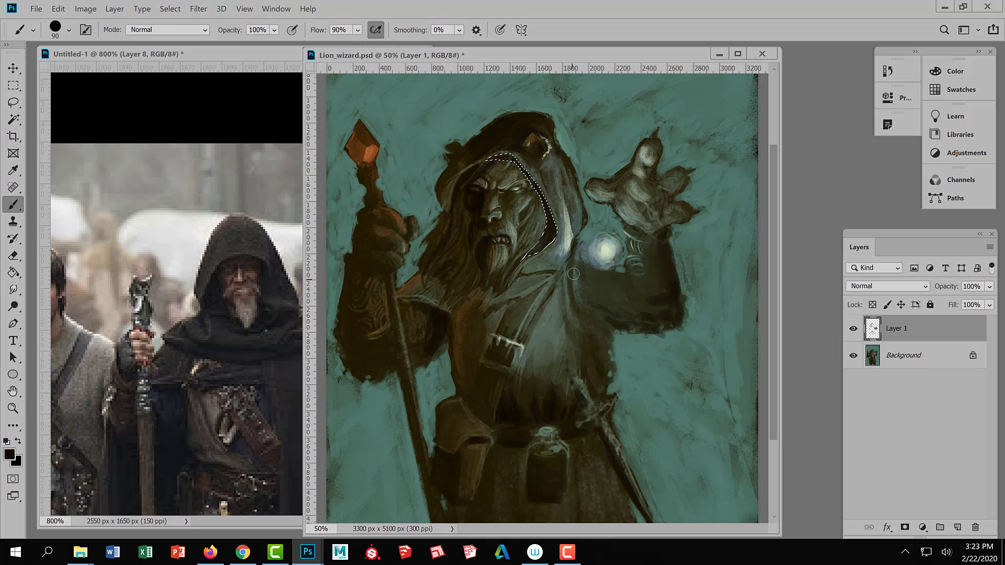
key("ctrl+d")
- Darken the hair and beard inside the hood, then pick another brush preset for the face shadows
key("ctrl+minus")
key("ctrl+minus")
key("ctrl+plus")
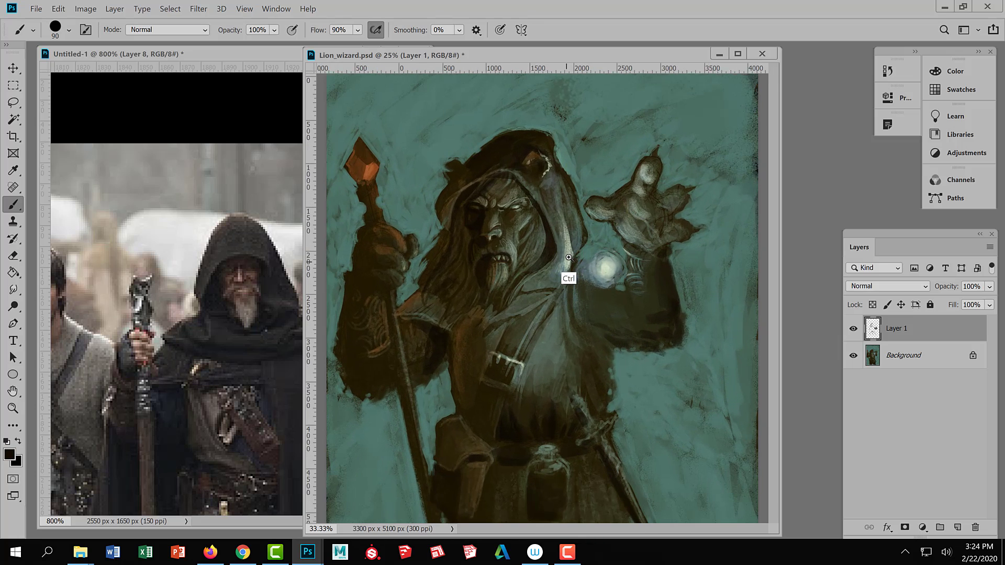
mouse_move(527, 267)
left_mouse_down()
mouse_move(516, 282)
mouse_move(529, 253)
mouse_move(520, 271)
left_mouse_up()
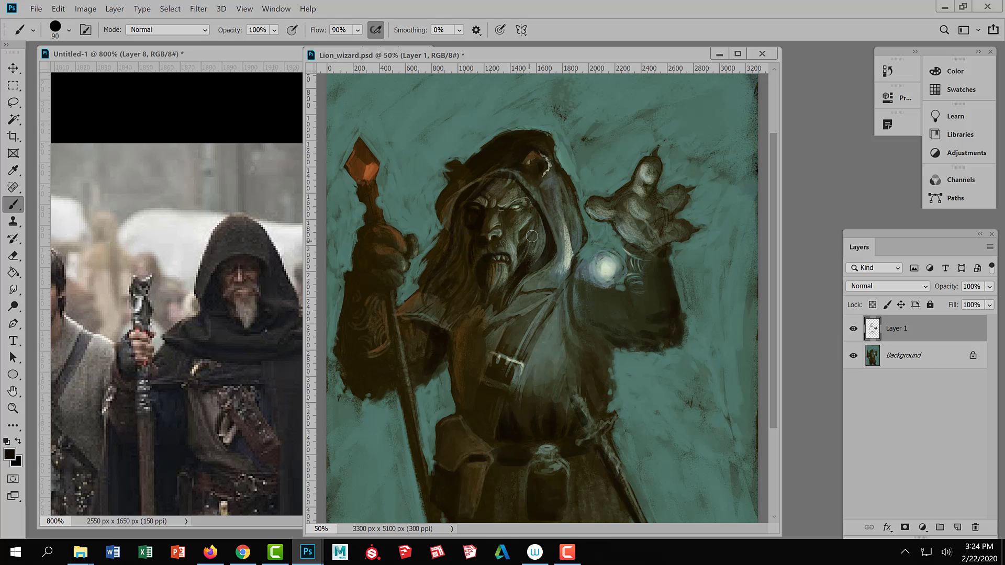
right_click(468, 229)
left_click(438, 287)
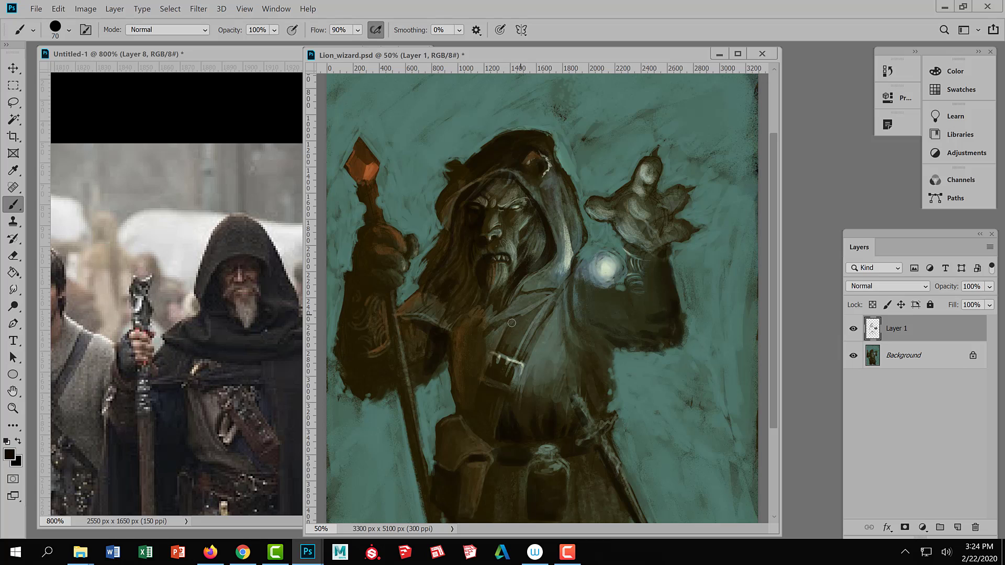
- Reduce the brush to 35 px and paint dark fold lines across the collar toward the raised arm's shoulder
key("bracketleft")
key("bracketleft")
key("bracketleft")
key("bracketleft")
key("bracketleft")
key("bracketleft")
key("bracketleft")
left_click_drag(571, 300, 590, 294)
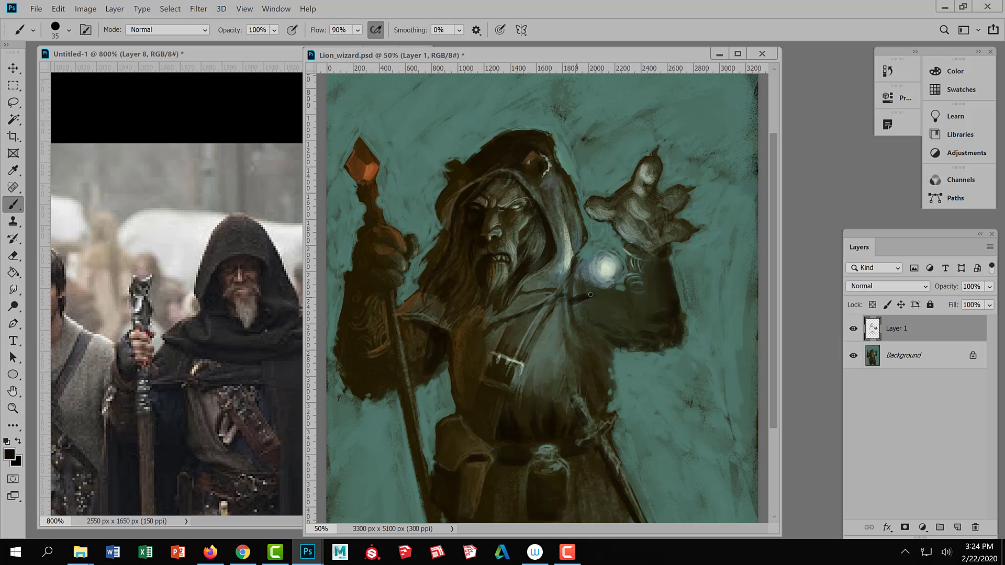
- Sample the gray-green of the cloak and paint lighter strokes along the collar and on the hood around its ear
left_click(557, 298, "alt")
left_click(489, 337, "alt")
left_click(550, 302, "alt")
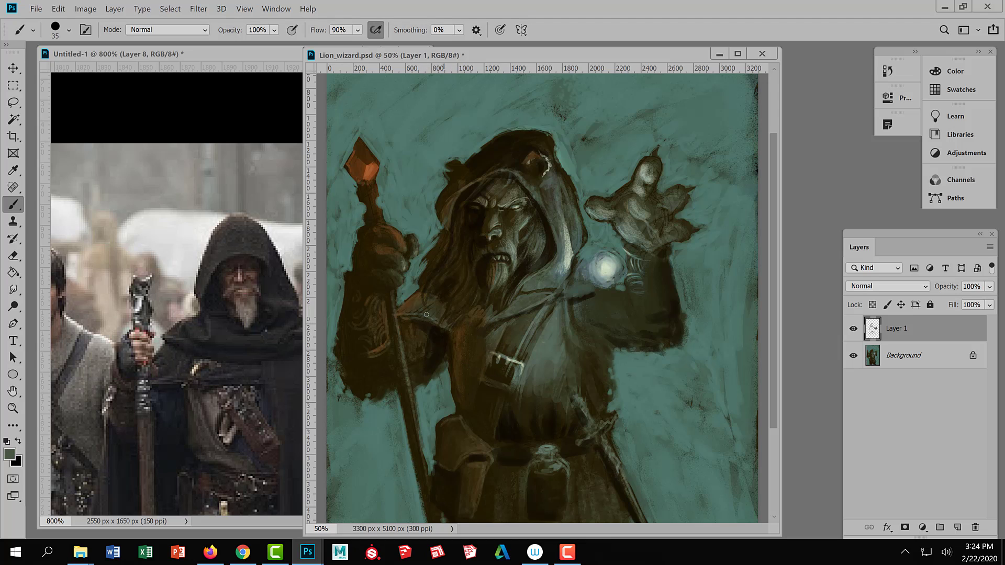
left_click_drag(429, 314, 438, 318)
mouse_move(543, 181)
left_mouse_down()
mouse_move(548, 207)
mouse_move(542, 186)
left_mouse_up()
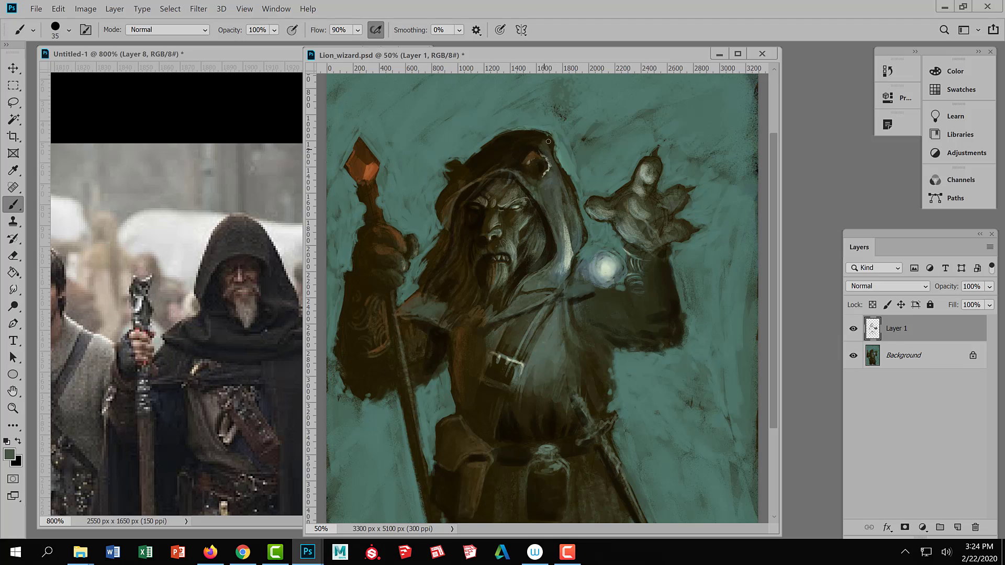
mouse_move(516, 155)
left_mouse_down()
mouse_move(543, 142)
mouse_move(510, 152)
mouse_move(520, 137)
mouse_move(510, 148)
mouse_move(542, 137)
mouse_move(512, 152)
mouse_move(520, 170)
mouse_move(492, 170)
mouse_move(503, 152)
left_mouse_up()
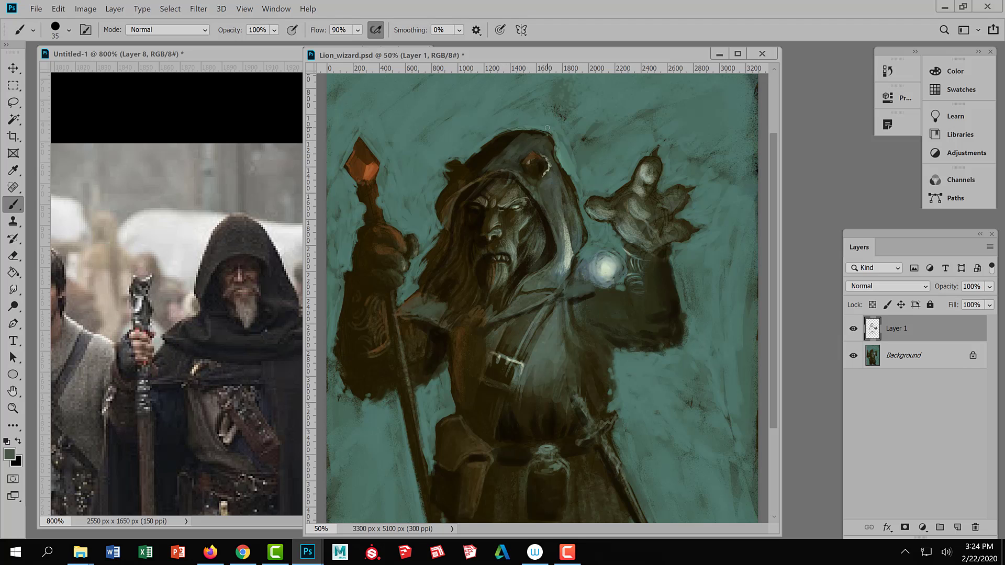
- Sample gray-green and dark tones from the hood and refine the shading along its top edge
left_click(488, 171, "alt")
left_click_drag(497, 155, 513, 162)
left_click(514, 161, "alt")
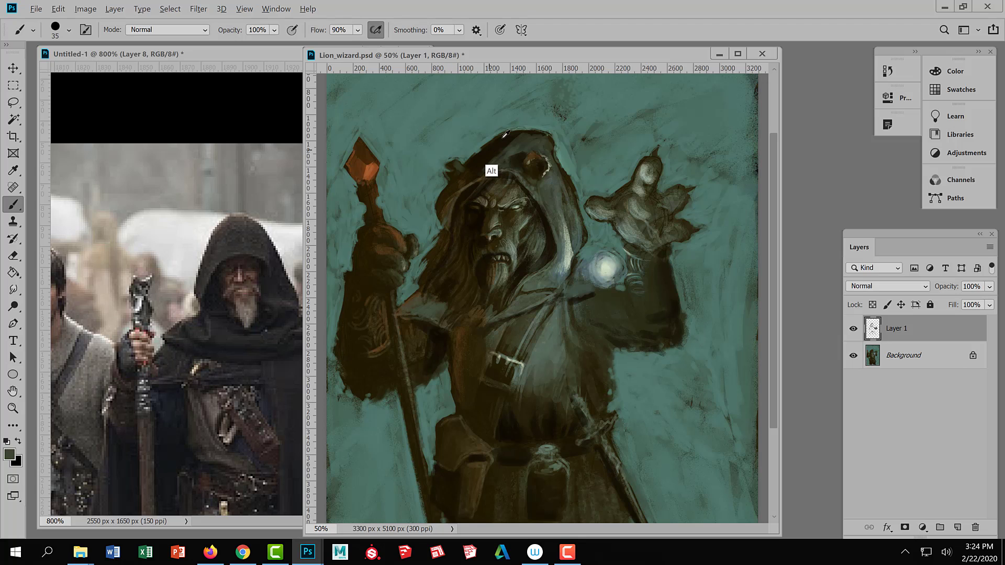
left_click(476, 161, "alt")
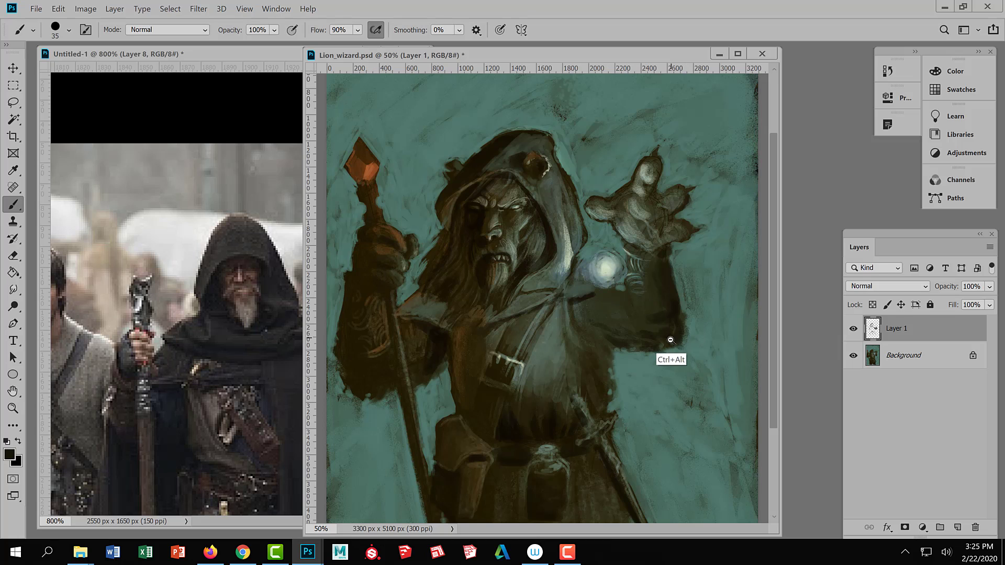
- Enlarge the brush to 200 px and shade the robe with broad near-black strokes
scroll(663, 340, "down", 2)
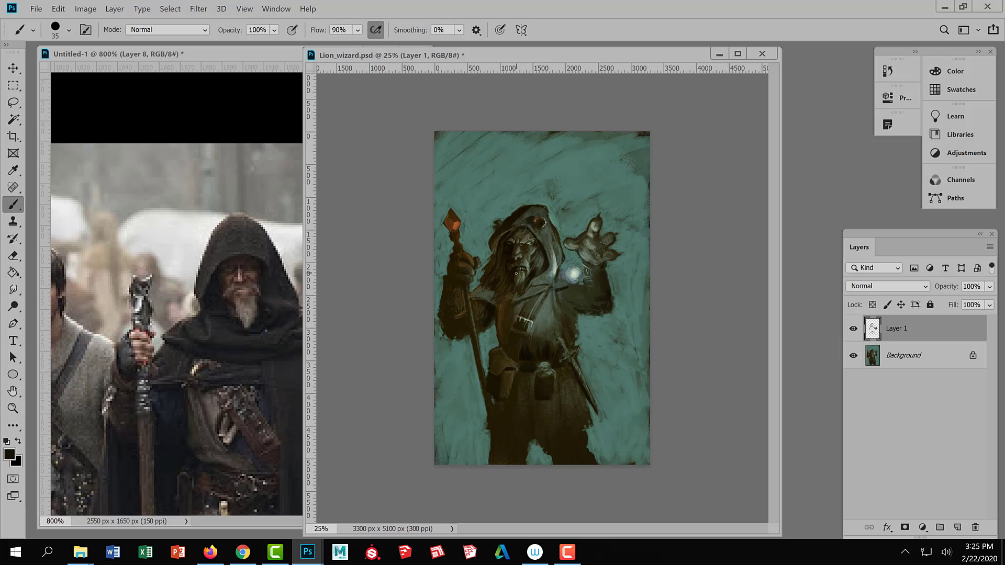
key("bracketright")
key("bracketright")
key("bracketright")
key("bracketright")
key("bracketright")
key("bracketright")
key("bracketright")
key("bracketright")
key("bracketright")
key("bracketright")
key("bracketright")
key("alt")
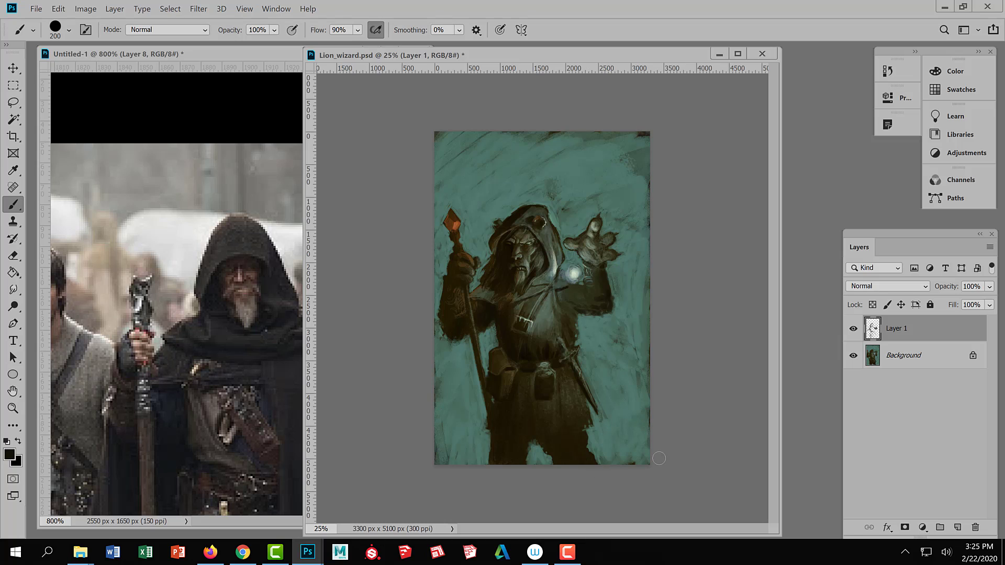
- Toggle the visibility of Layer 1 to compare the painting with and without the new paint
left_click(853, 329)
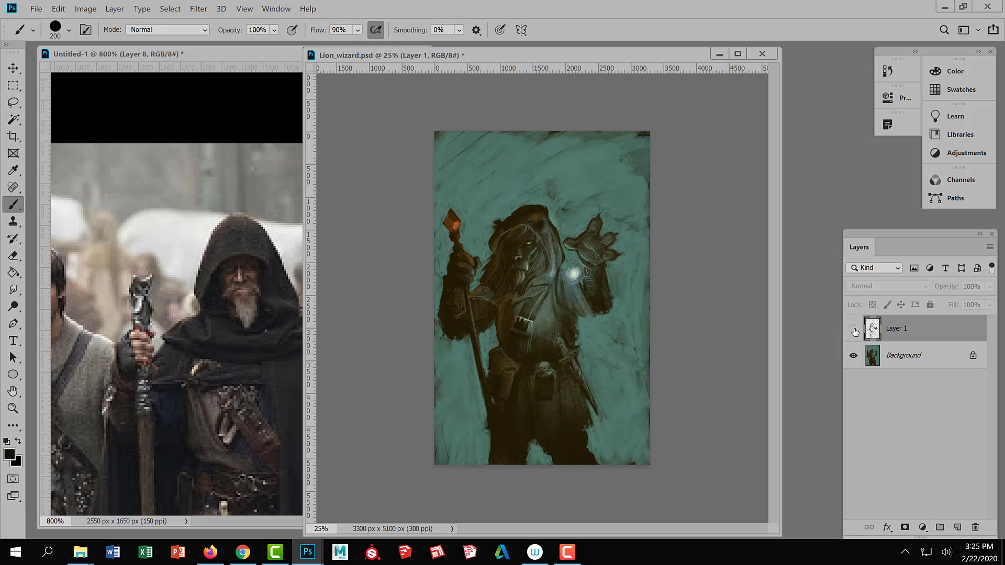
left_click(853, 329)
left_click(853, 328)
left_click(853, 329)
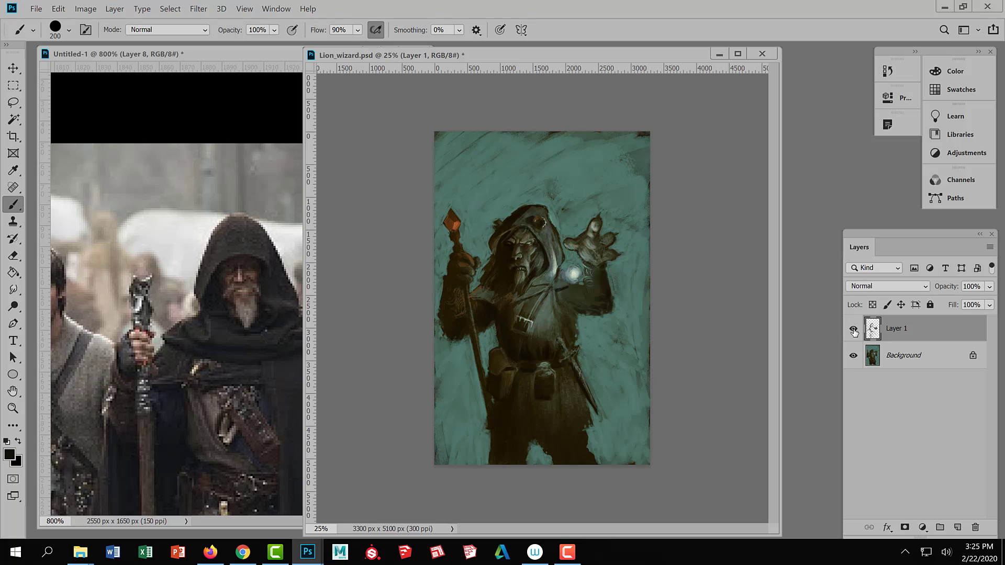
left_click(853, 328)
left_click(854, 329)
- Reduce the brush to 40 px and darken the legs below the robe's hem in near-black
key("bracketleft")
key("bracketleft")
key("bracketleft")
key("bracketleft")
key("bracketleft")
key("bracketleft")
key("bracketleft")
key("bracketleft")
key("bracketleft")
key("bracketleft")
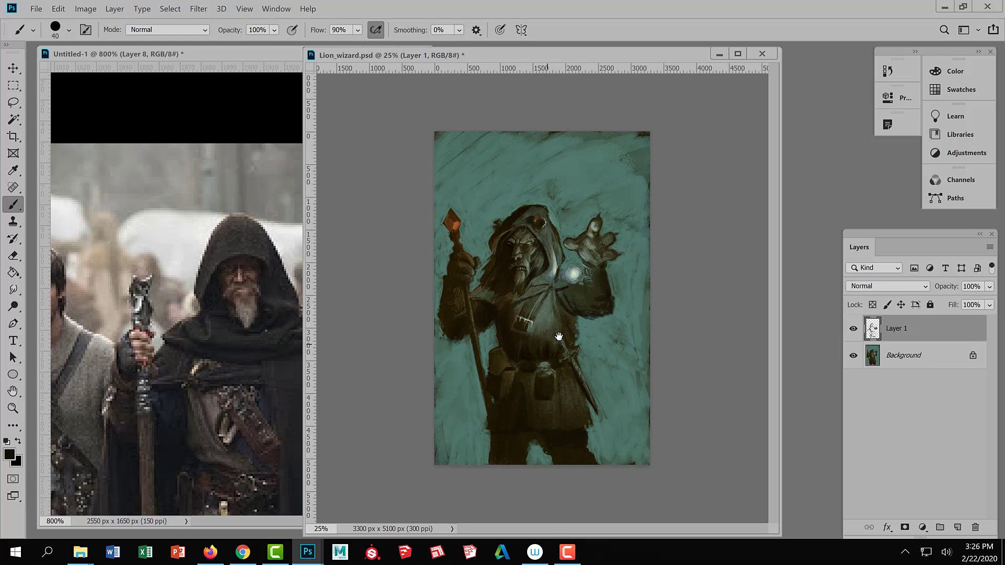
- Show the cloaked man's belts and straps at 400% in the reference image and narrow the painting's window beside it
left_click(262, 387)
scroll(330, 242, "down", 10)
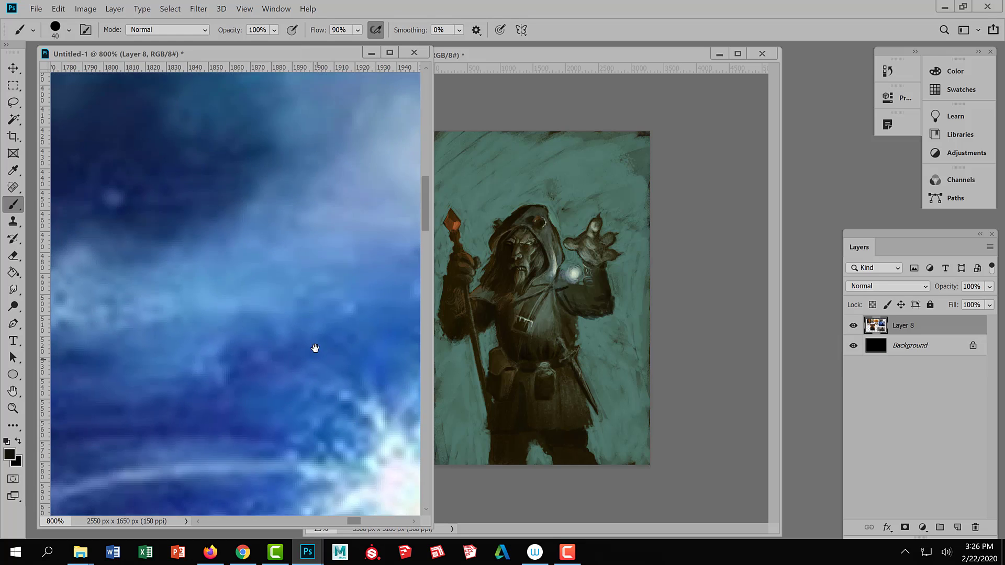
scroll(322, 351, "down", 6)
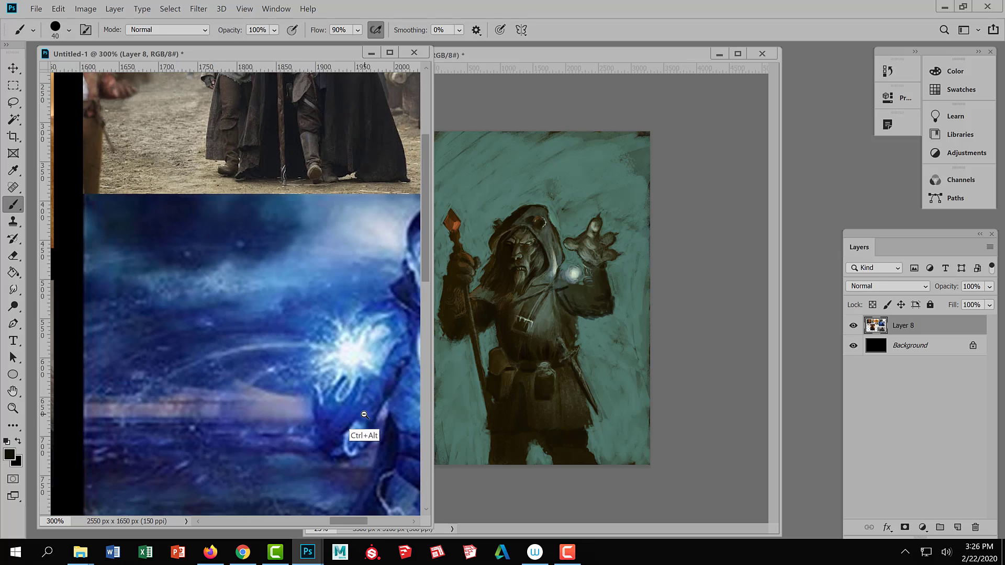
left_click_drag(372, 429, 382, 375)
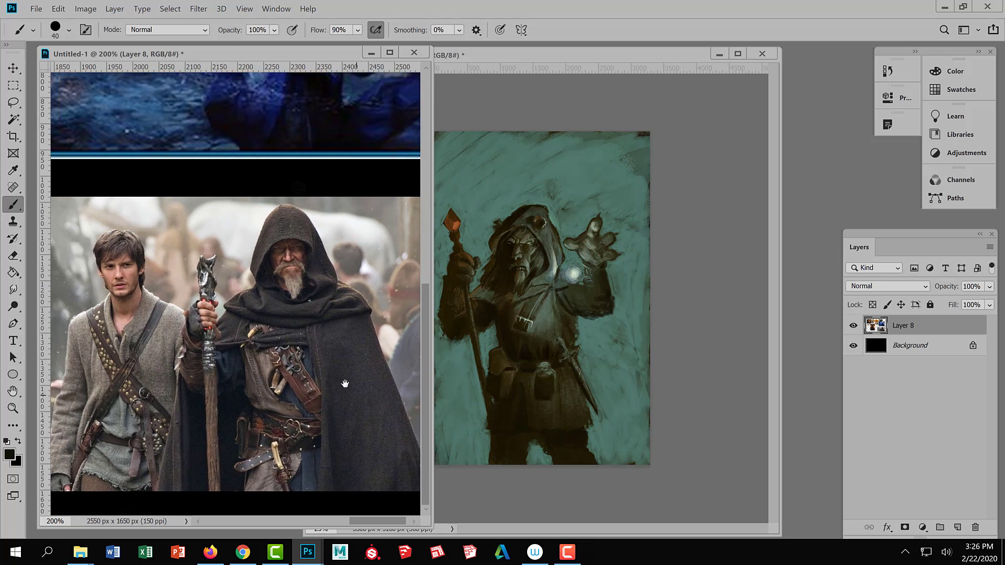
left_click(314, 402, "ctrl")
left_click(314, 402, "ctrl")
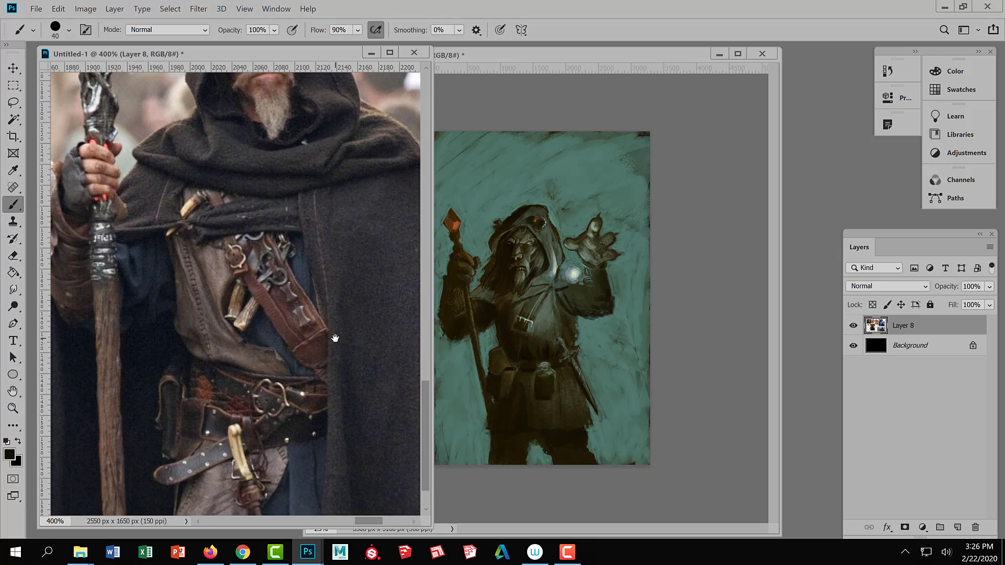
left_click(627, 284)
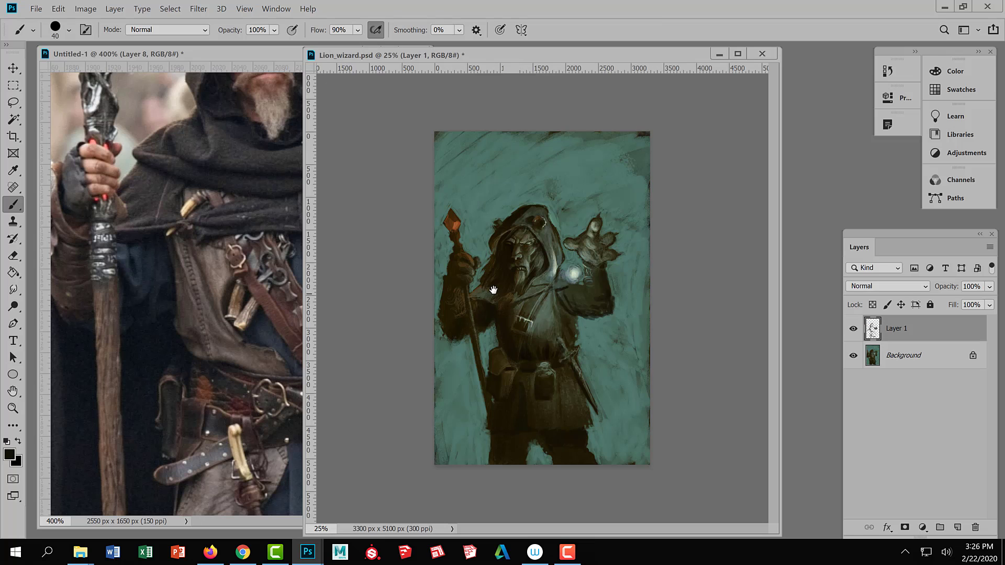
left_click_drag(302, 256, 425, 256)
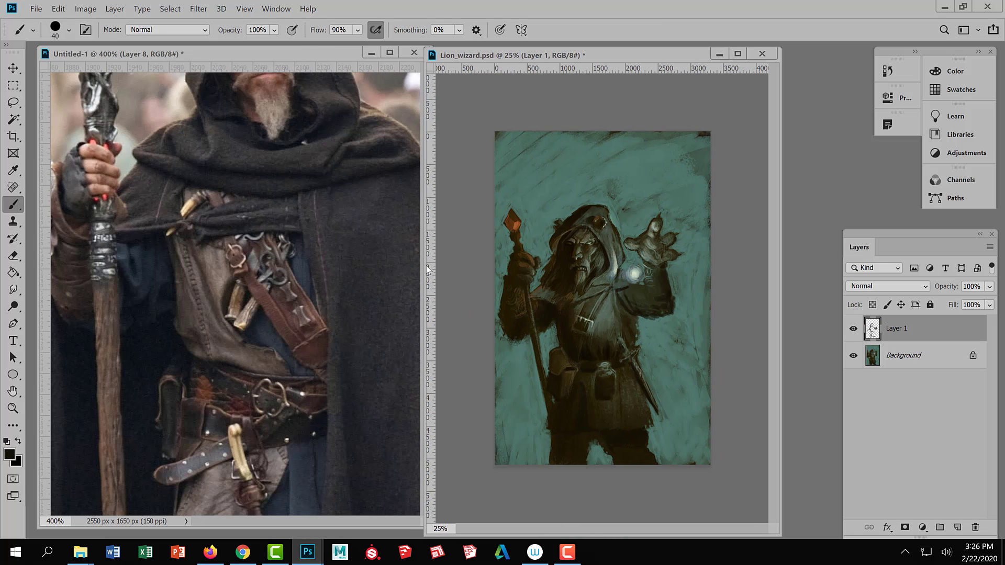
- Reduce the brush to 10 px and paint dark details on the chest strap, its buckle and the collar folds
left_click(596, 316, "ctrl")
left_click(596, 315, "ctrl")
left_click(596, 316, "ctrl")
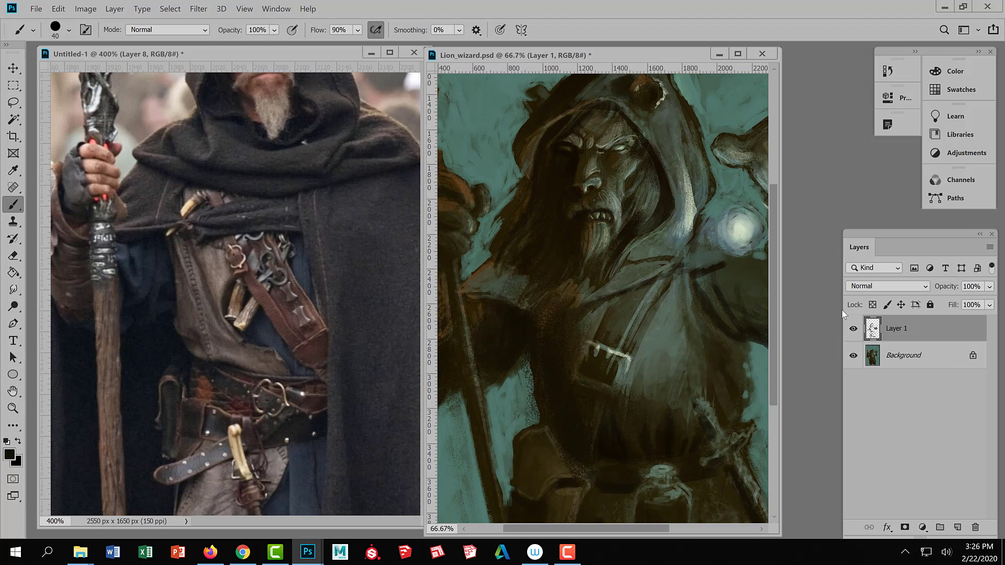
left_click(853, 328)
left_click(853, 328)
key("bracketleft")
key("bracketleft")
key("bracketleft")
right_click(625, 314)
key("Escape")
left_click_drag(618, 314, 619, 307)
left_click_drag(607, 326, 607, 329)
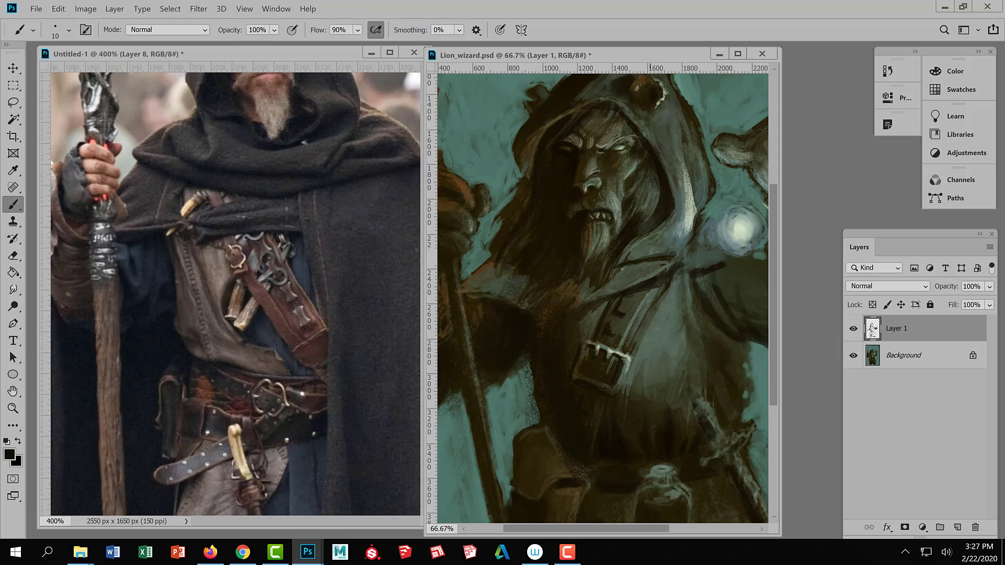
left_click_drag(628, 254, 655, 239)
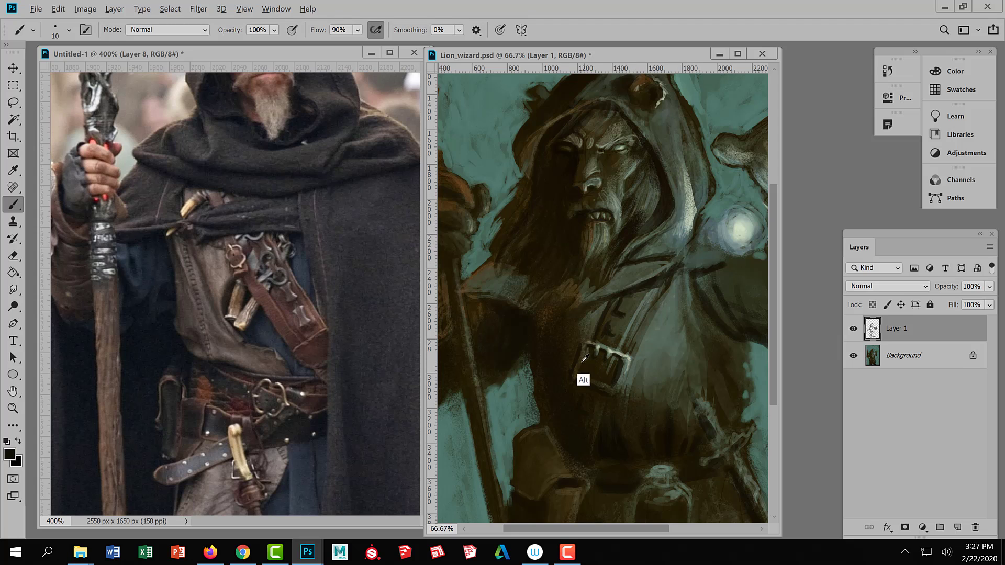
- Sample the dark and pale tones around the buckle and paint small light metal studs along the chest strap
left_click(581, 380, "alt")
scroll(577, 343, "left", 2)
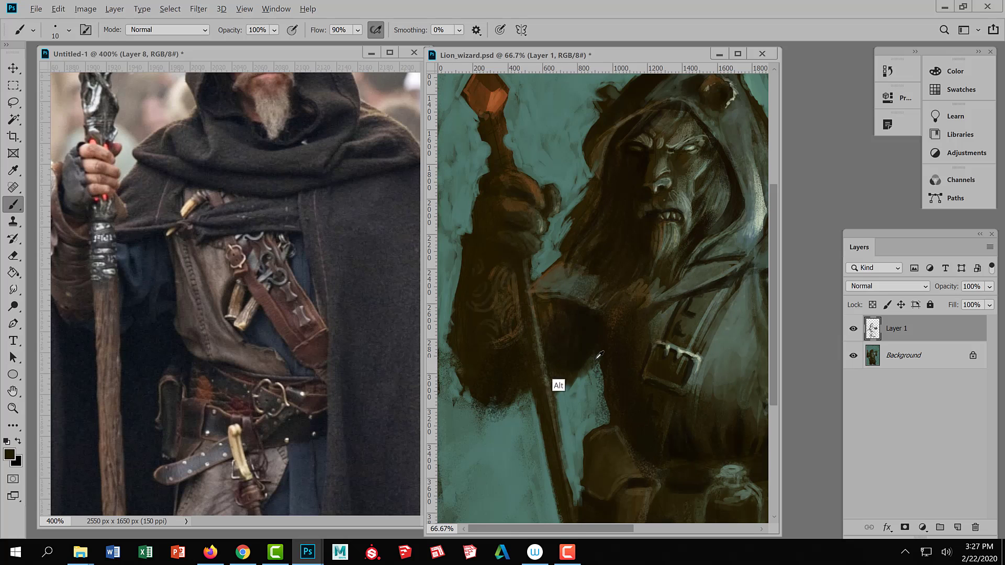
left_click(694, 376, "alt")
left_click_drag(702, 298, 699, 304)
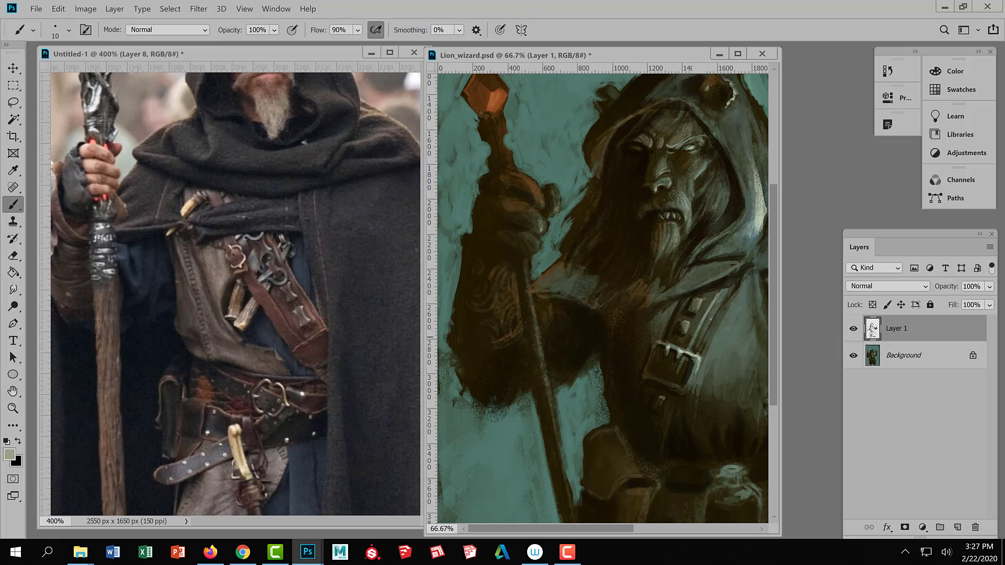
- Paint pale highlights on the hilt and crossguard of the dagger at the wizard's belt with the 10 px brush
left_click_drag(718, 346, 655, 360)
key("ctrl+minus")
key("ctrl+minus")
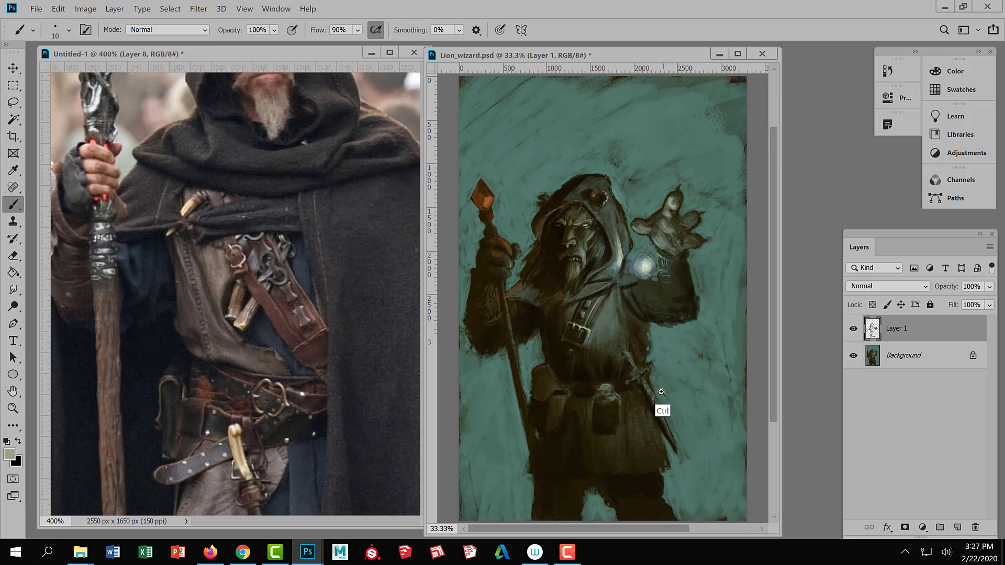
left_click(600, 312)
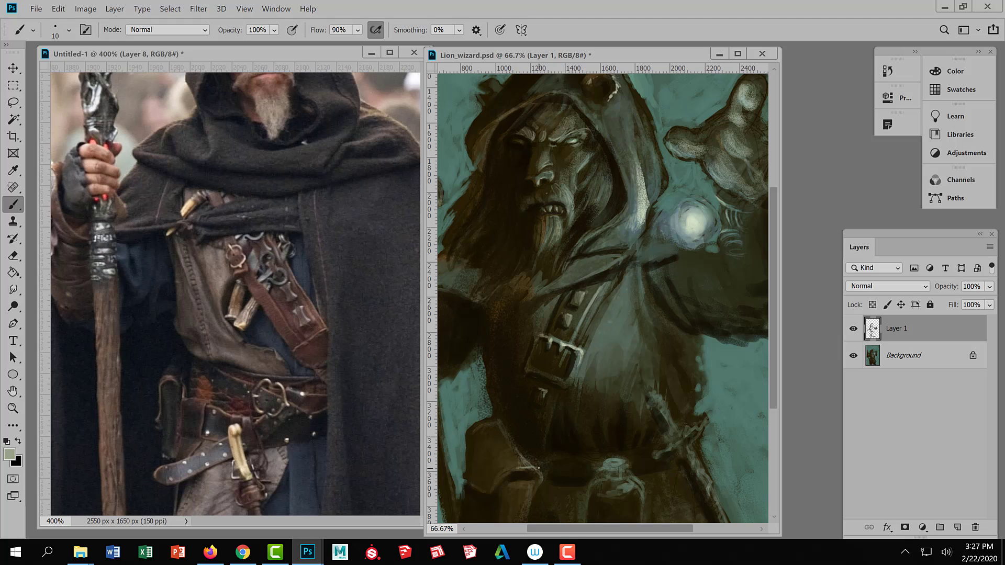
left_click_drag(647, 387, 653, 392)
key("ctrl+minus")
key("ctrl+minus")
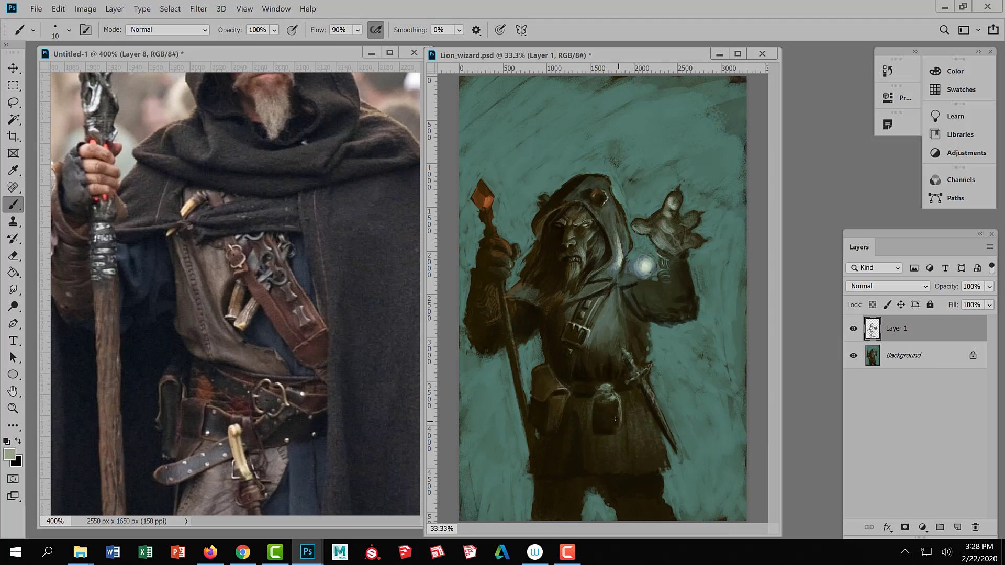
- Sample dark and teal tones and paint strokes across the belt bottle and along the edge of the pouch beside it
left_click(597, 416, "alt")
left_click(590, 430, "alt")
scroll(621, 450, "up", 1)
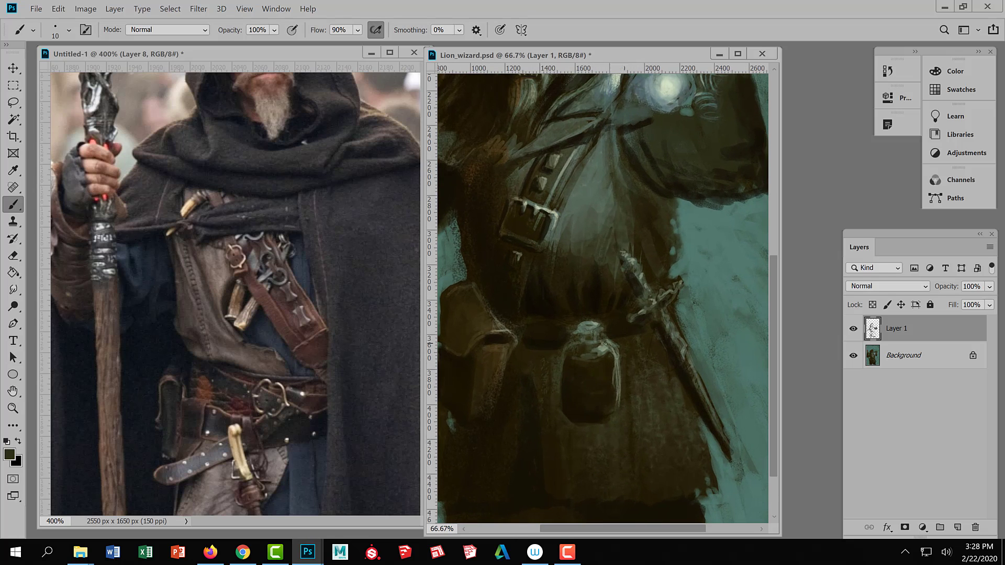
left_click(690, 114, "alt")
mouse_move(573, 377)
left_mouse_down()
mouse_move(612, 370)
mouse_move(592, 374)
left_mouse_up()
left_click_drag(480, 333, 490, 362)
left_click(503, 338, "alt")
- Enlarge the brush to 20 px and, with a tone sampled from the robe, paint a curved band around the bottle
key("bracketleft")
key("bracketright")
key("alt")
left_click(620, 360, "alt")
left_click_drag(576, 370, 613, 372)
left_click(602, 369, "alt")
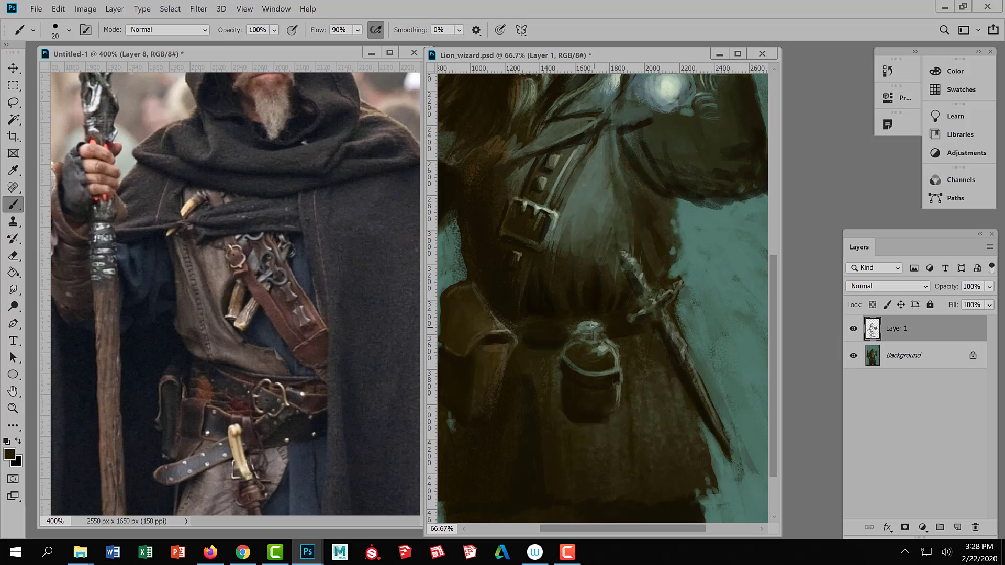
- Refine the bottle's neck and shoulder with fine strokes in sampled dark tones, finishing with a 15 px brush
key("bracketleft")
key("bracketleft")
mouse_move(593, 330)
left_mouse_down()
mouse_move(581, 333)
mouse_move(586, 325)
left_mouse_up()
key("bracketright")
key("bracketright")
left_click(604, 390, "alt")
left_click(524, 329, "alt")
right_click(586, 387)
key("Escape")
left_click_drag(572, 351, 581, 346)
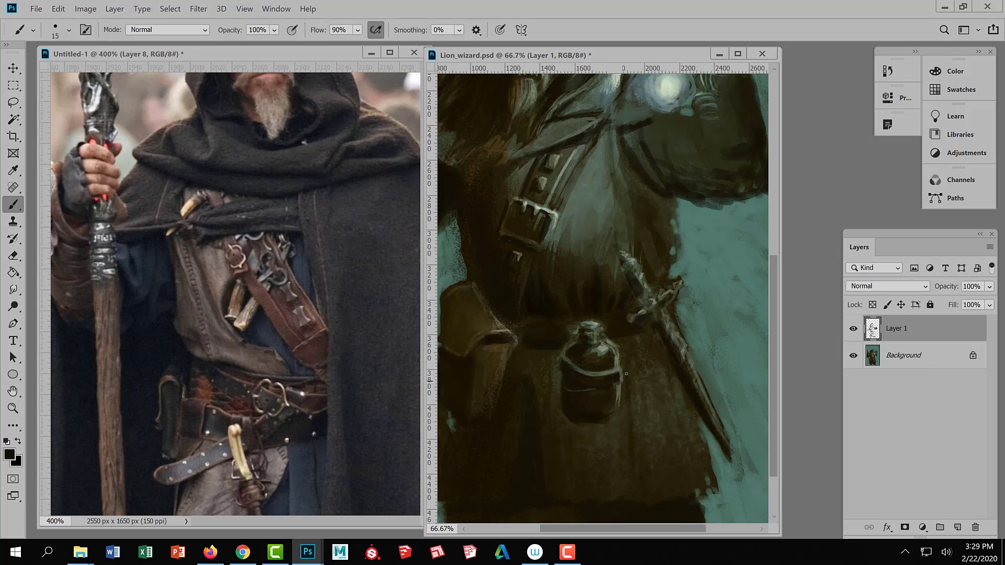
- Sample a lighter grey-green tone and paint a highlight across the lower part of the bottle
left_click(610, 397, "alt")
left_click_drag(591, 400, 605, 398)
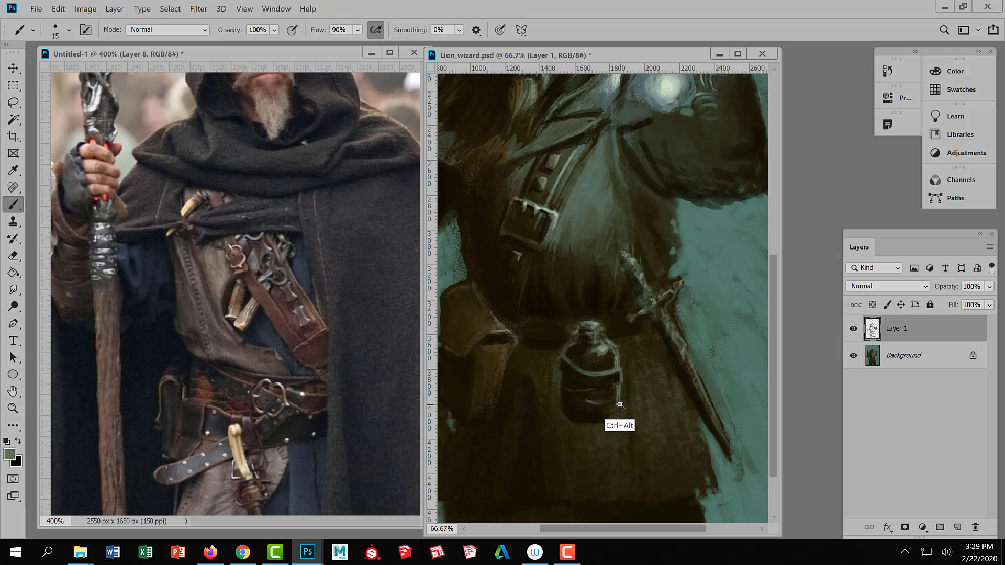
key("ctrl+minus")
key("ctrl+minus")
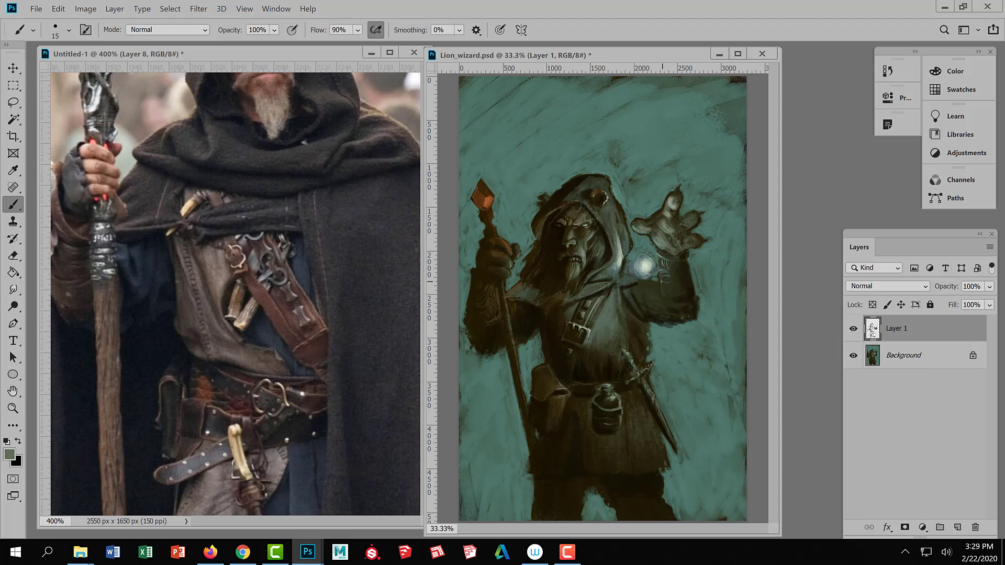
- Sample the teal tone beside the glowing orb and show the whole painting at 25%
left_click(667, 256, "alt")
scroll(640, 363, "down", 2)
scroll(649, 367, "up", 1)
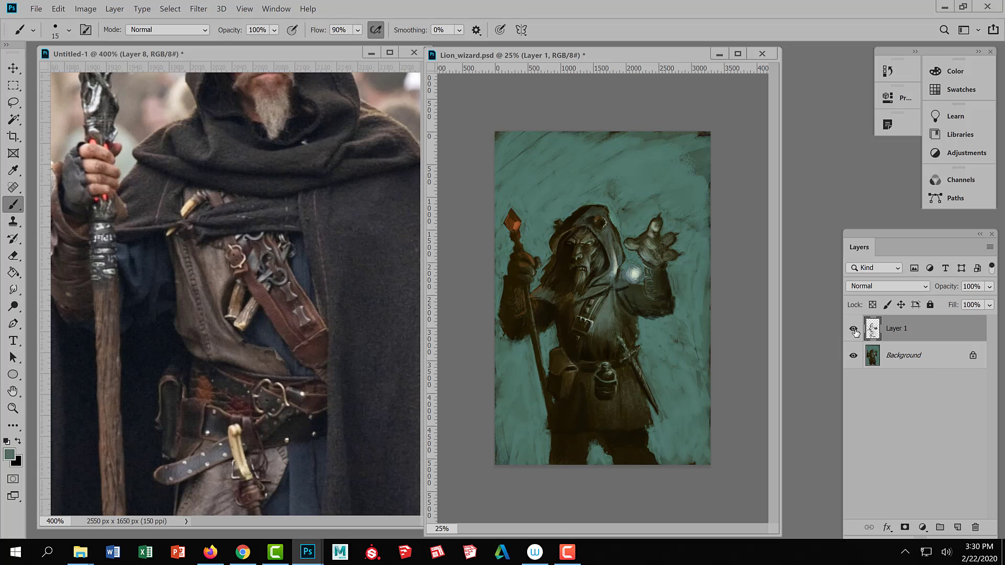
left_click(568, 554)
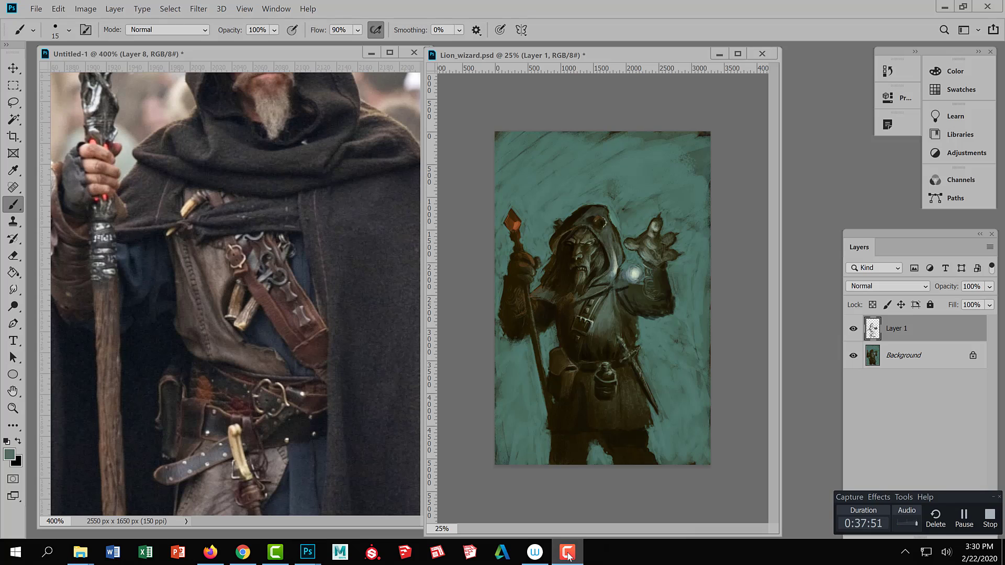
left_click(569, 556)
left_click(570, 557)
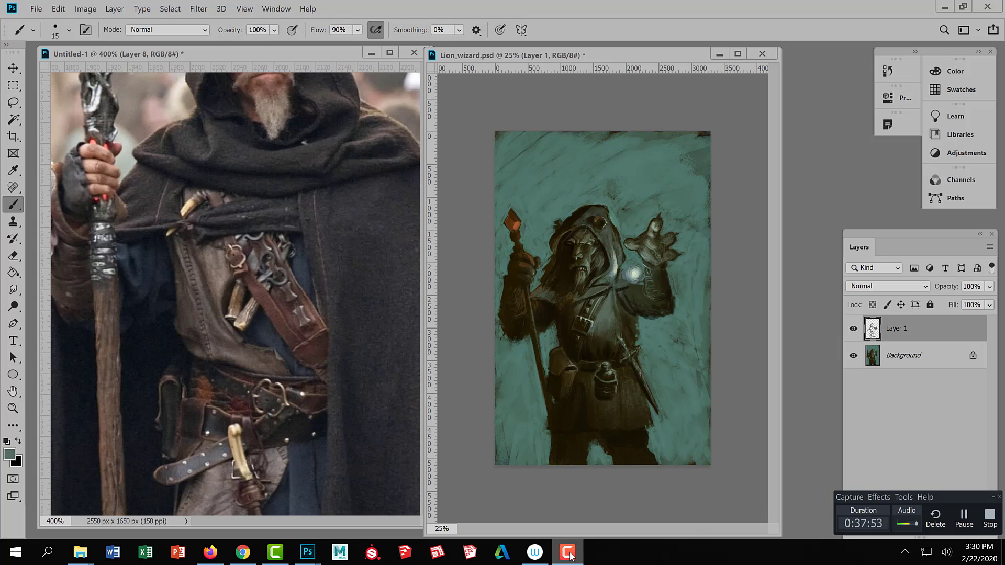